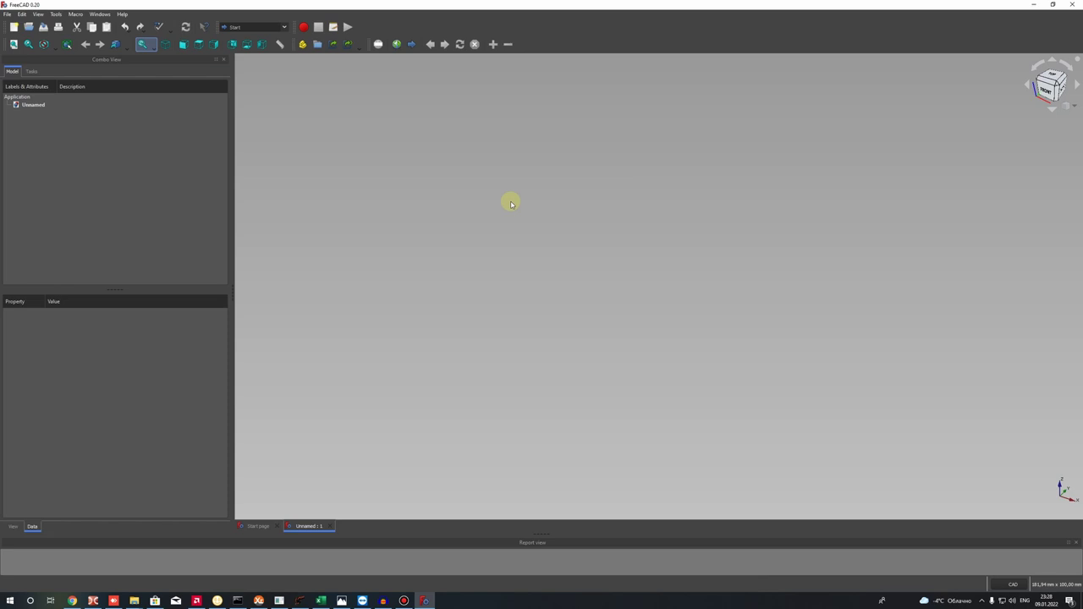
Switch to Chrome and go to the github.com home page.
left_click(72, 600)
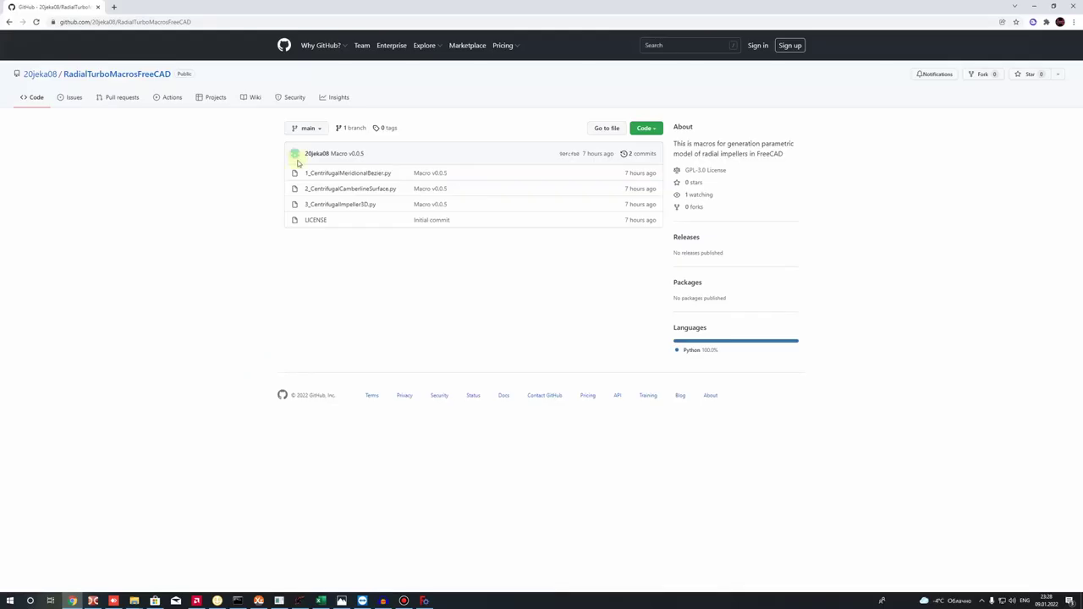
left_click_drag(192, 22, 95, 23)
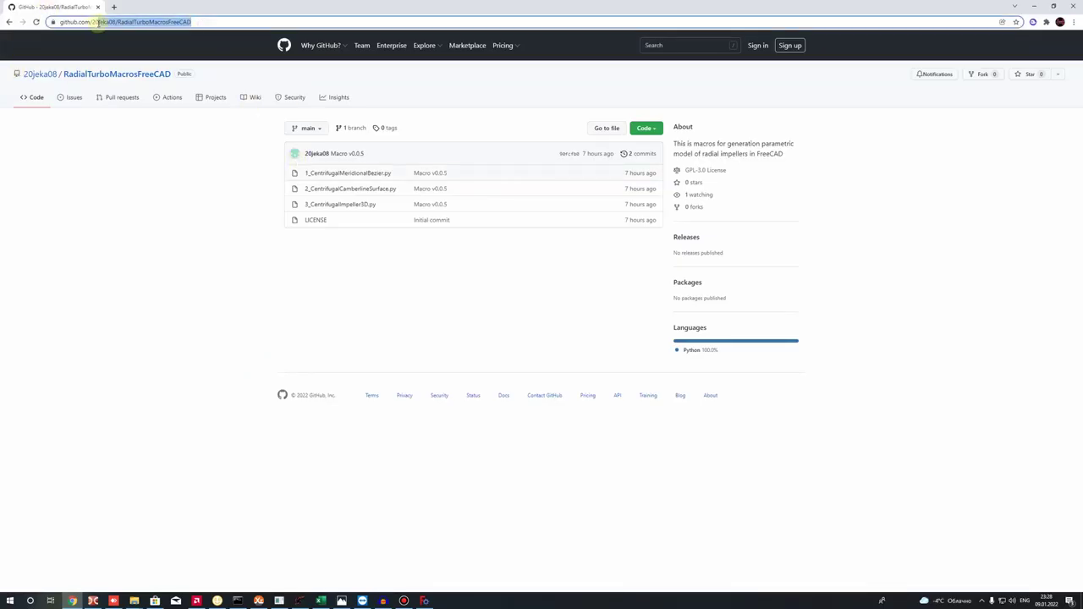
key("BackSpace")
key("Return")
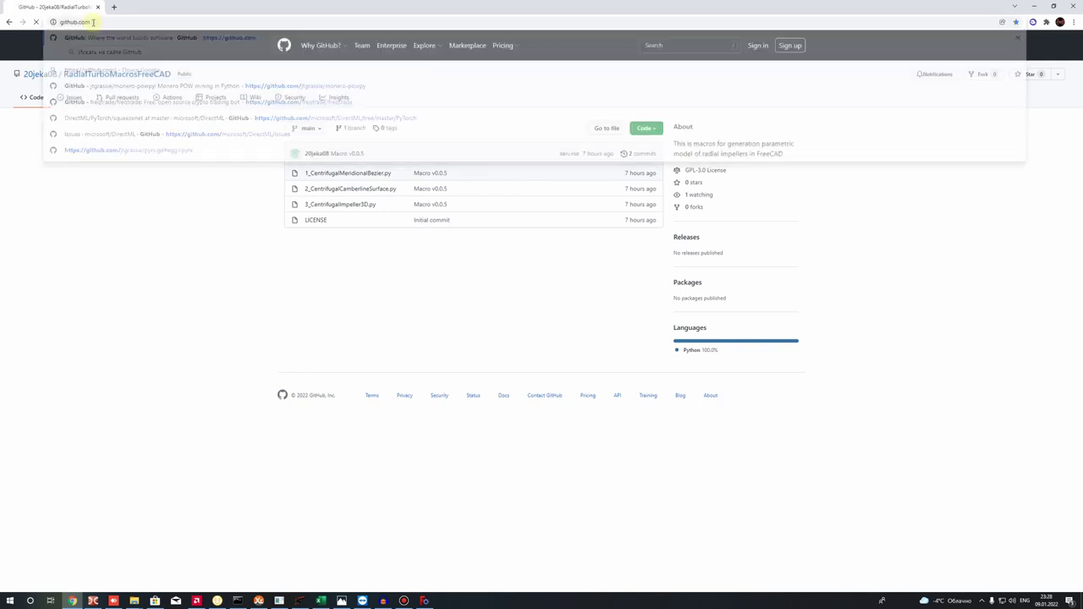
Search all of GitHub for RadialTurboMacrosFreeCAD and open the matching repository.
left_click(675, 45)
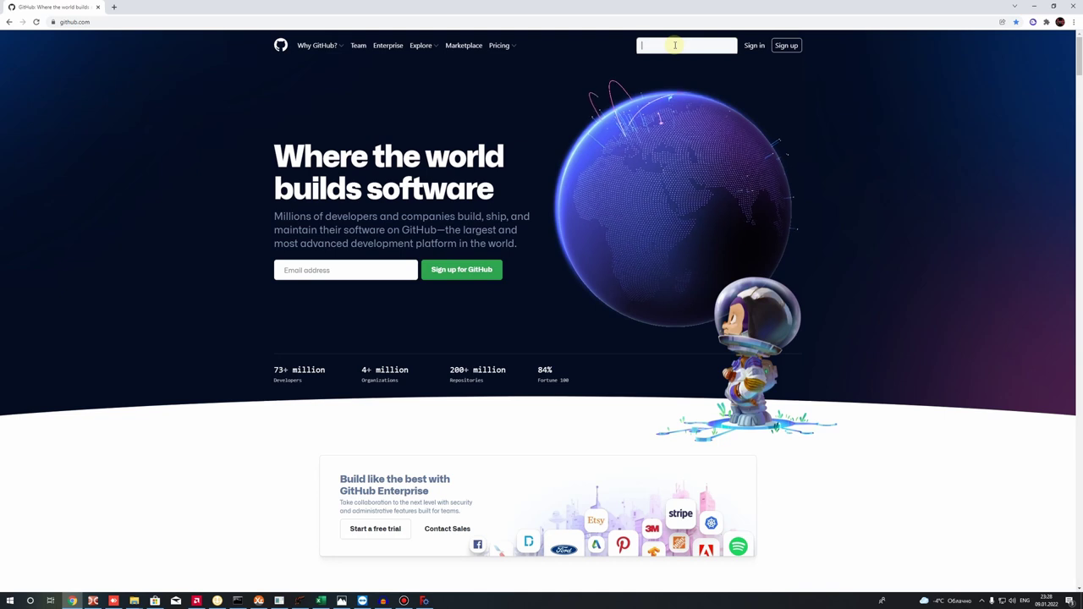
type("RadialTurboMacrosFreeCAD")
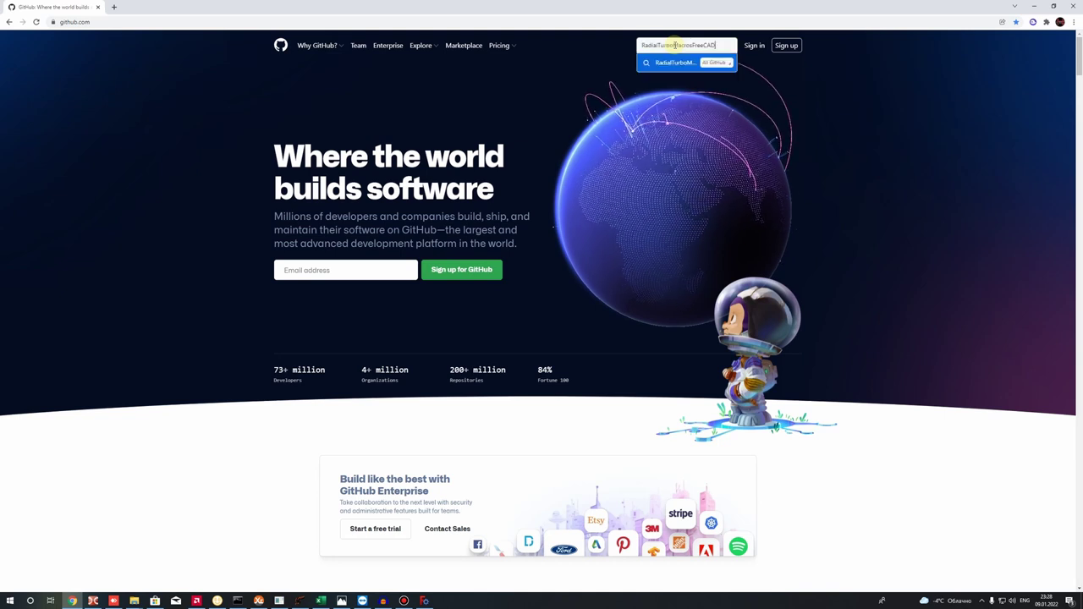
left_click_drag(665, 43, 715, 46)
left_click(720, 46)
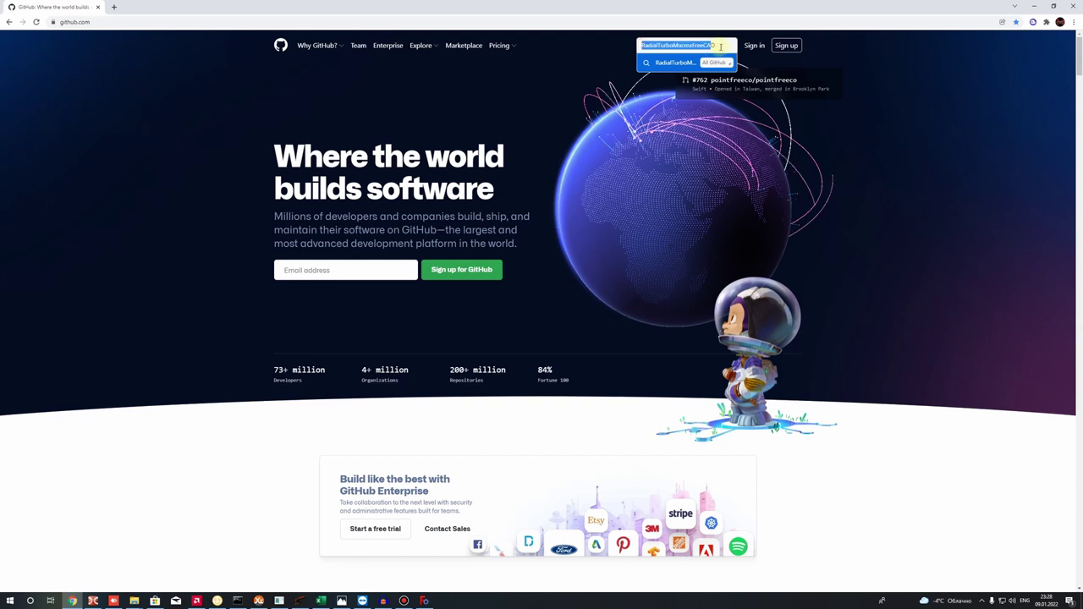
left_click(664, 64)
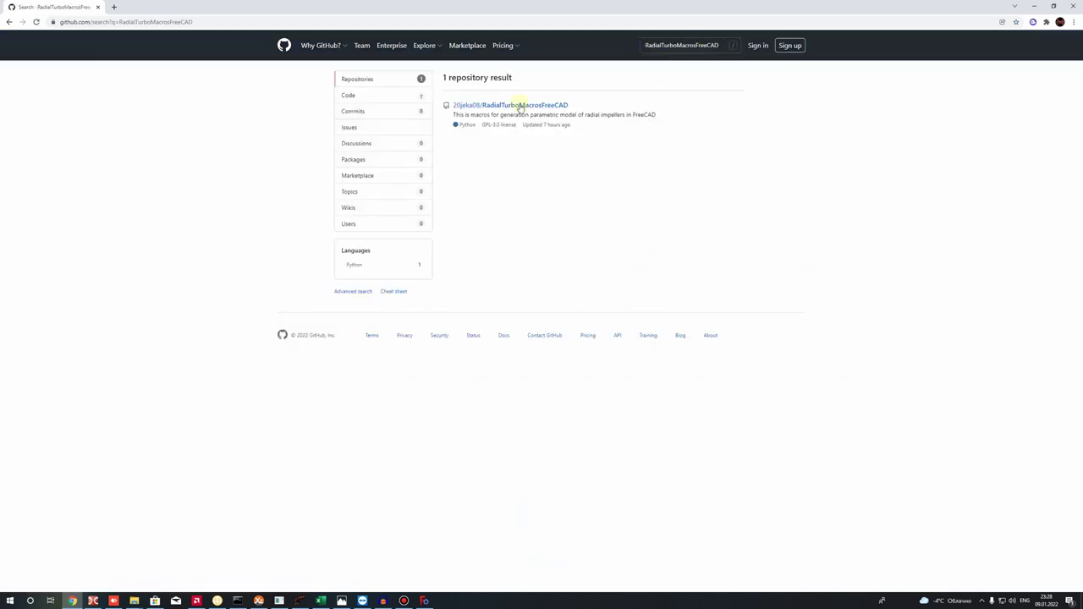
left_click(521, 106)
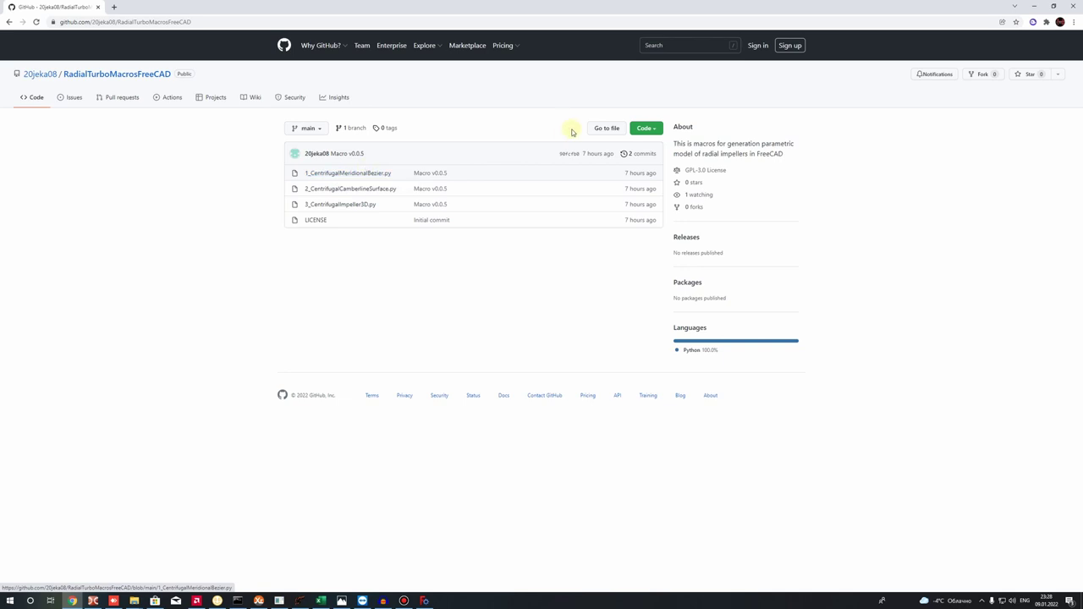
Download the RadialTurboMacrosFreeCAD repository as a ZIP archive and show the file in its folder.
left_click(643, 129)
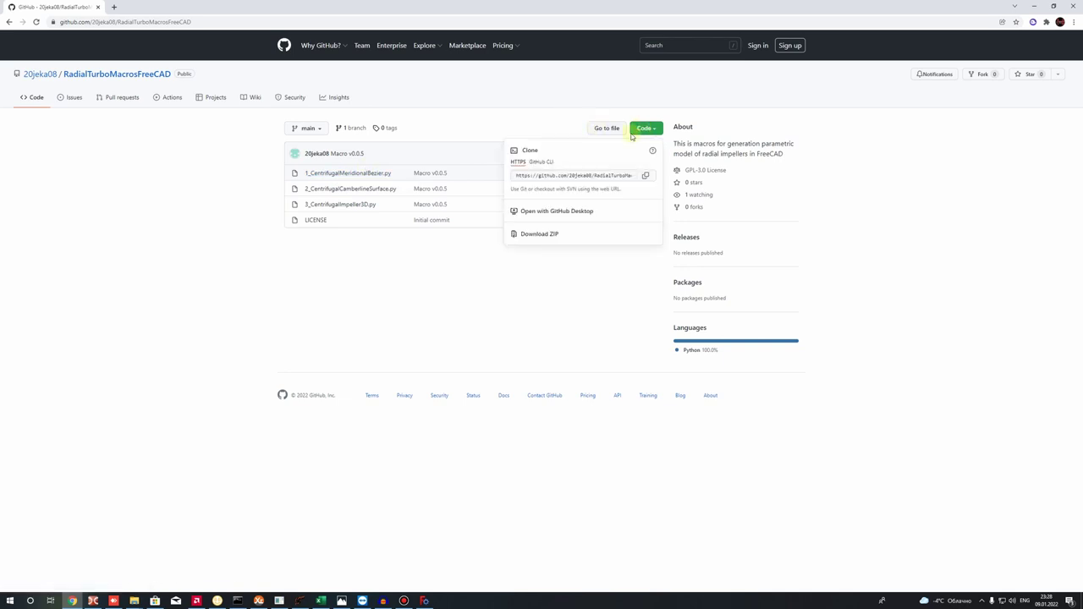
left_click(541, 234)
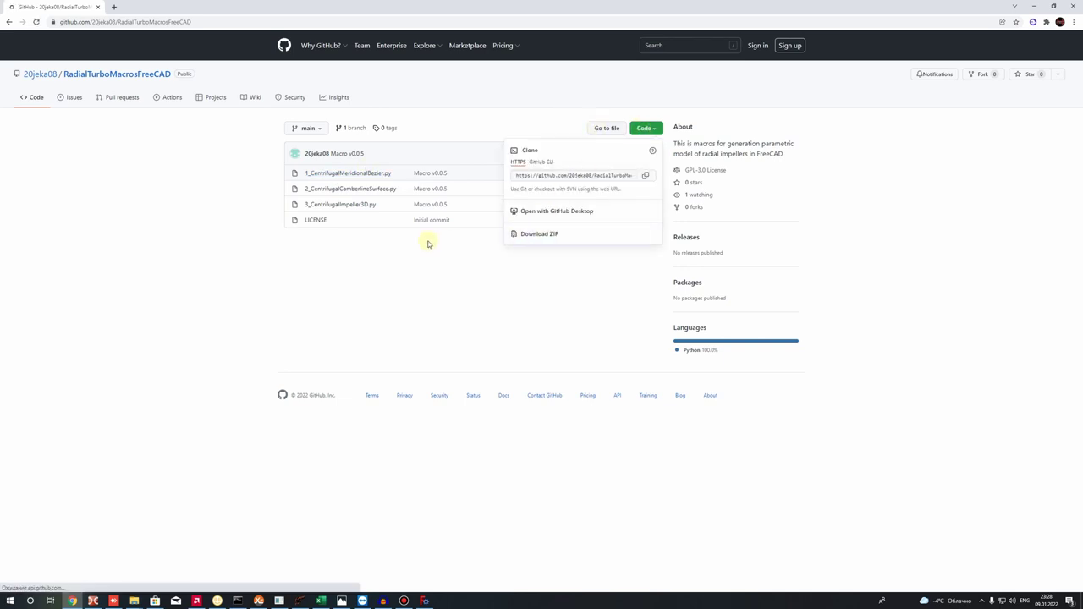
left_click(89, 581)
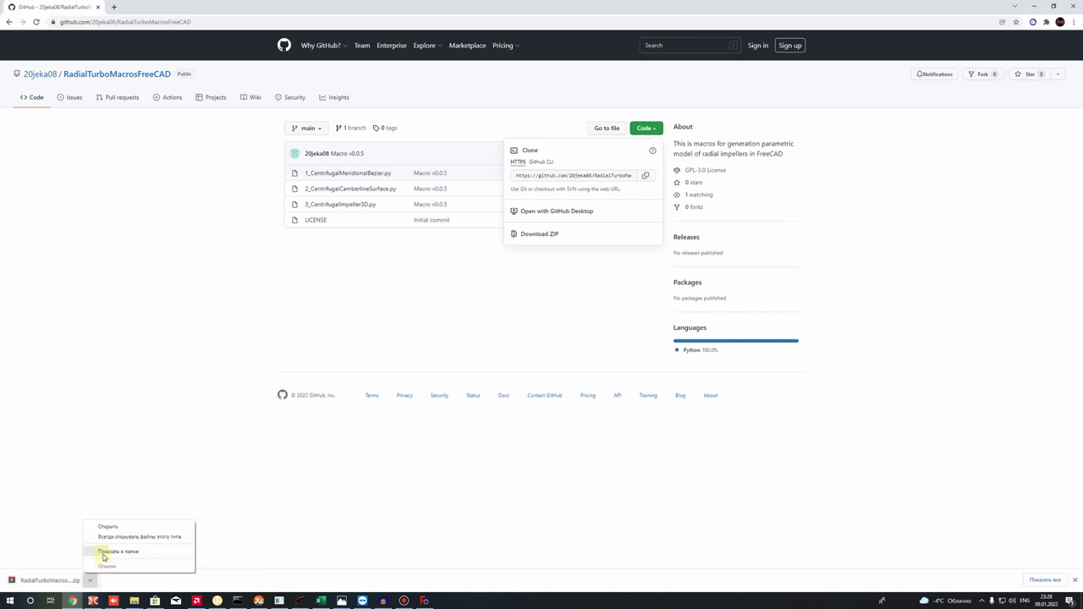
left_click(103, 552)
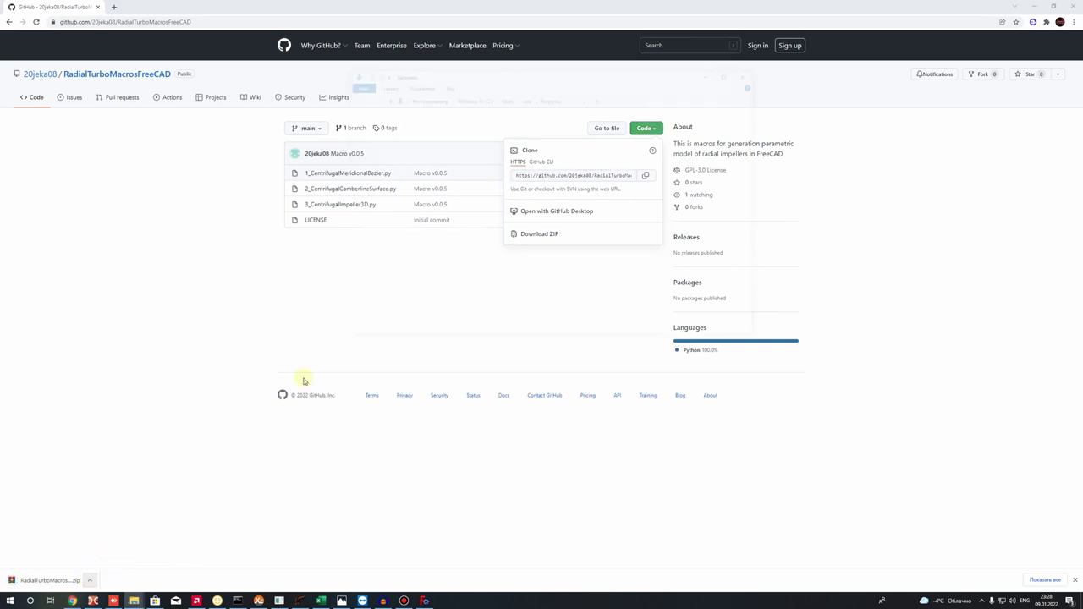
Move the RadialTurboMacrosFreeCAD-main archive from the downloads folder to the desktop, and clear the open windows to show the desktop.
right_click(443, 135)
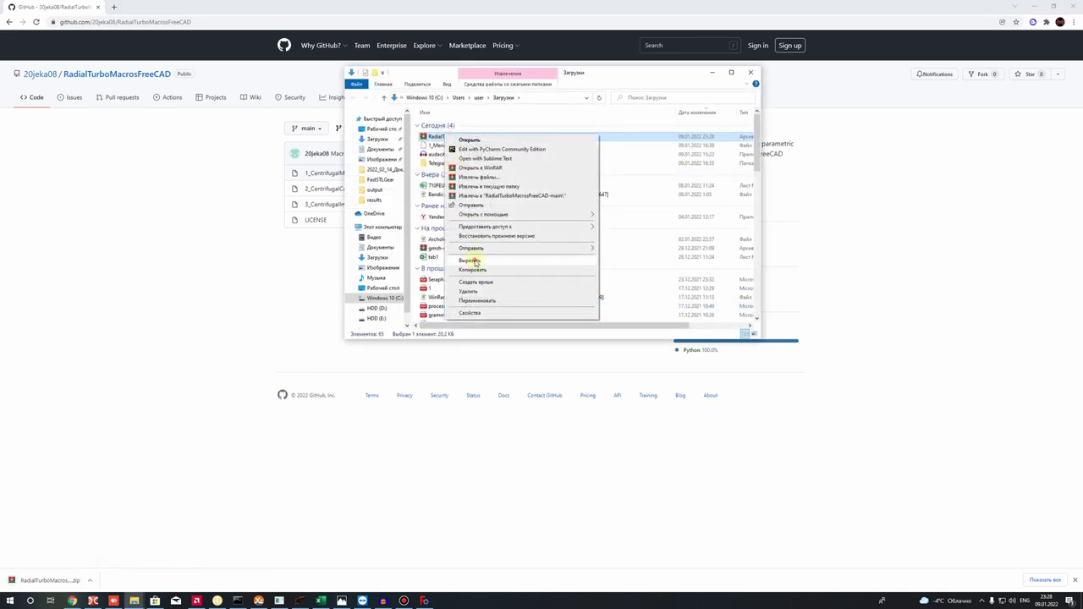
left_click(474, 261)
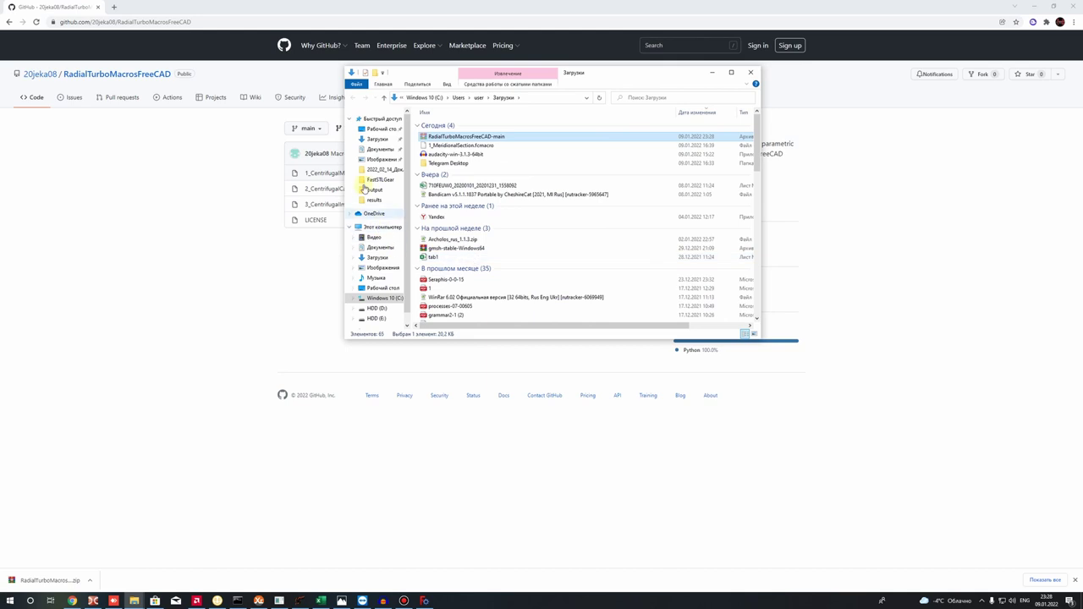
left_click(381, 129)
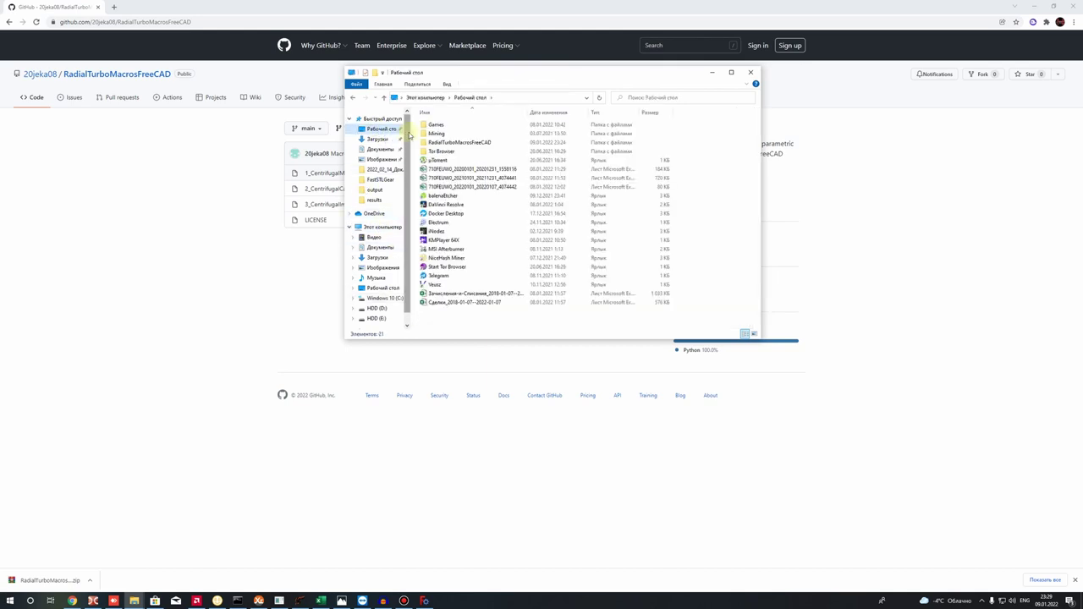
right_click(533, 326)
left_click(554, 387)
left_click(731, 72)
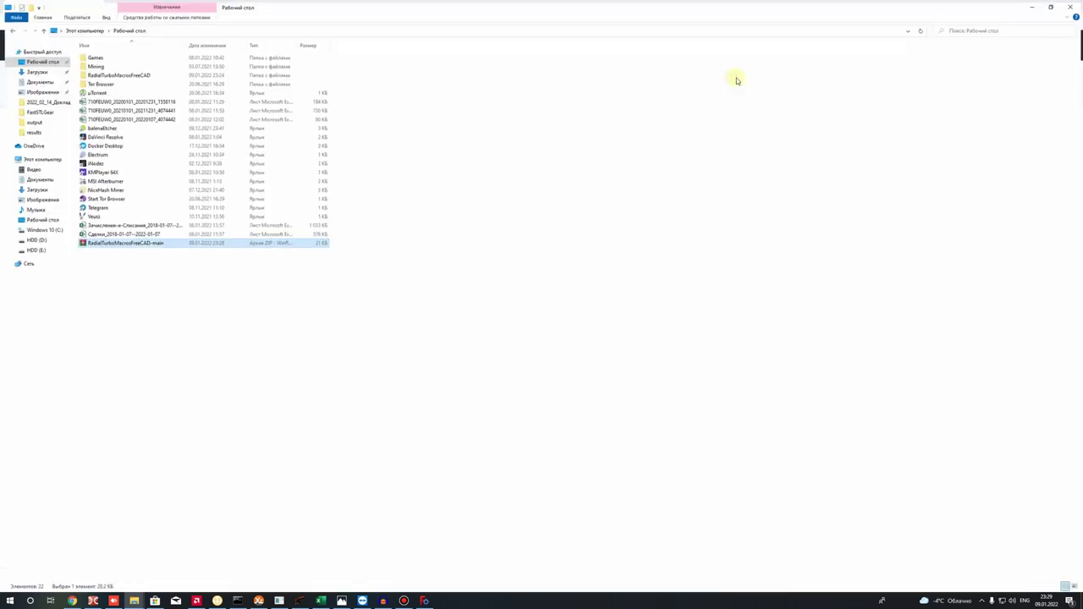
left_click(1073, 5)
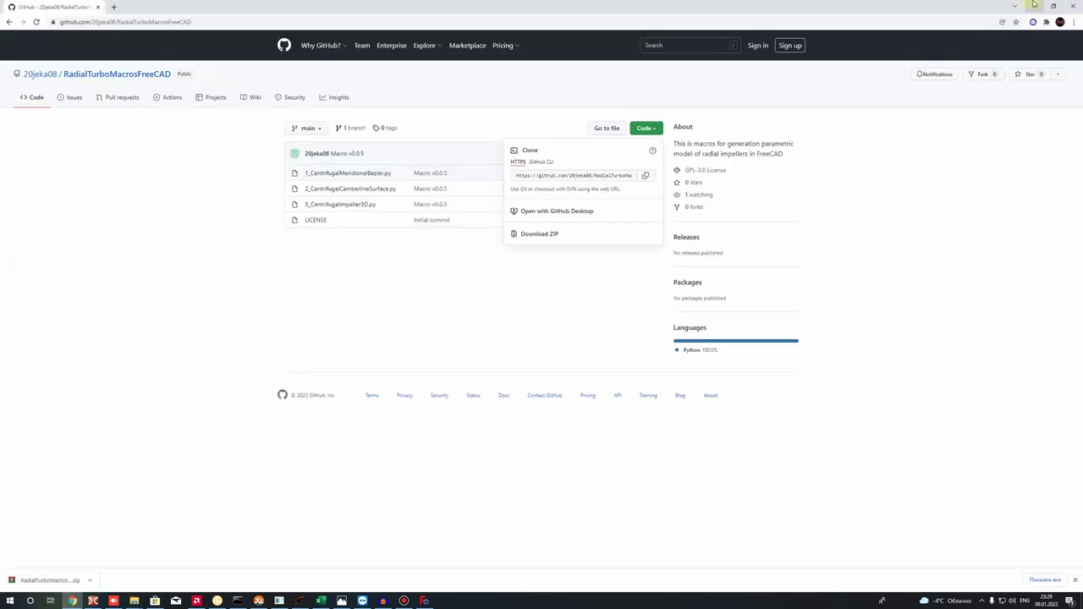
left_click(1035, 5)
left_click(1034, 5)
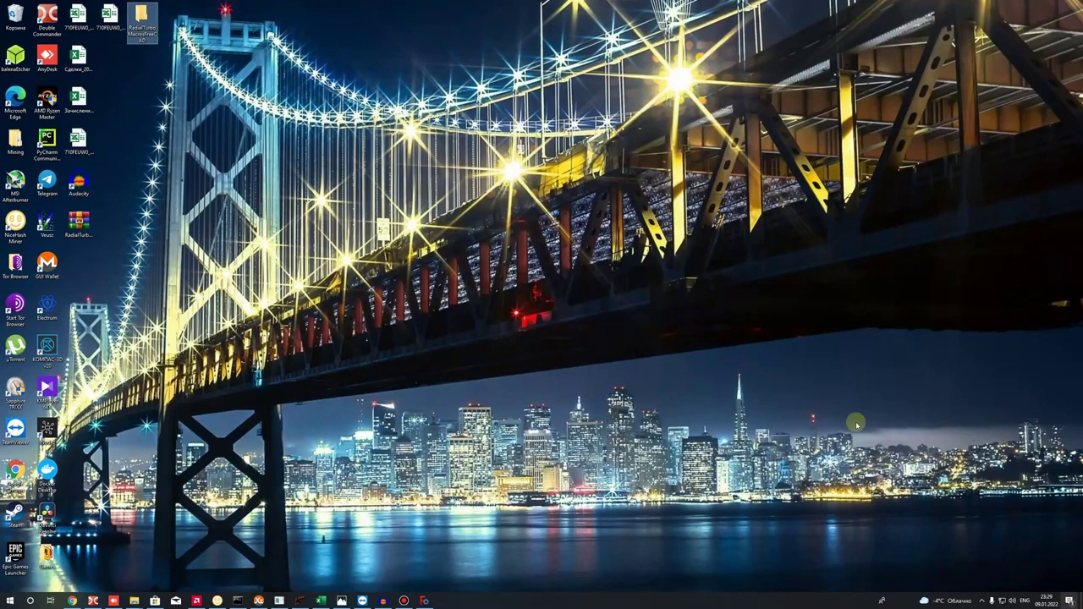
Reposition the RadialTurboMacrosFreeCAD-main archive on the desktop and extract it into a folder of the same name.
left_click_drag(79, 222, 203, 18)
right_click(202, 25)
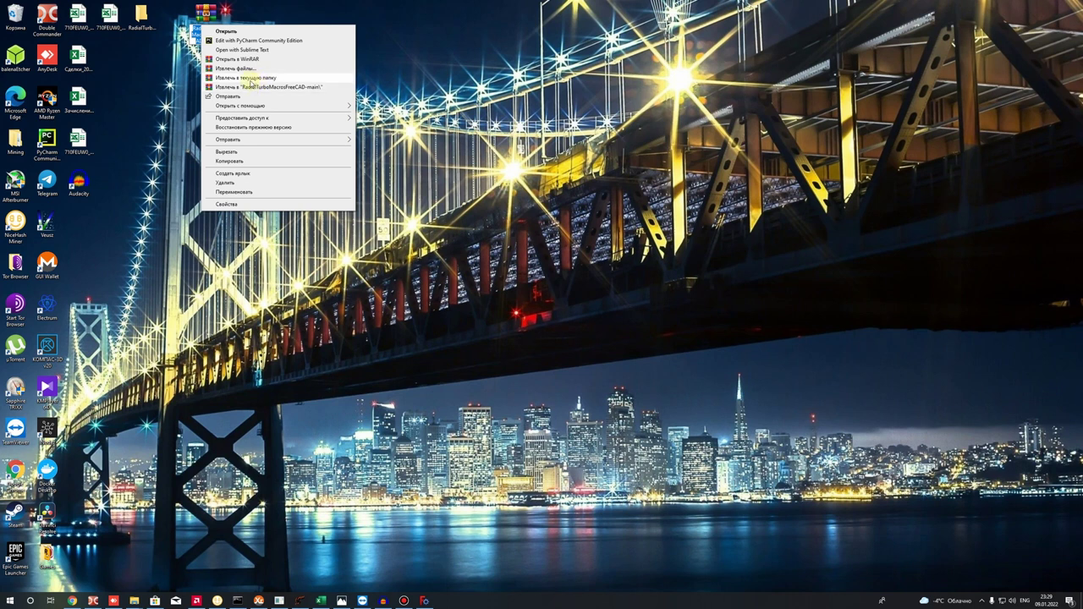
left_click(255, 87)
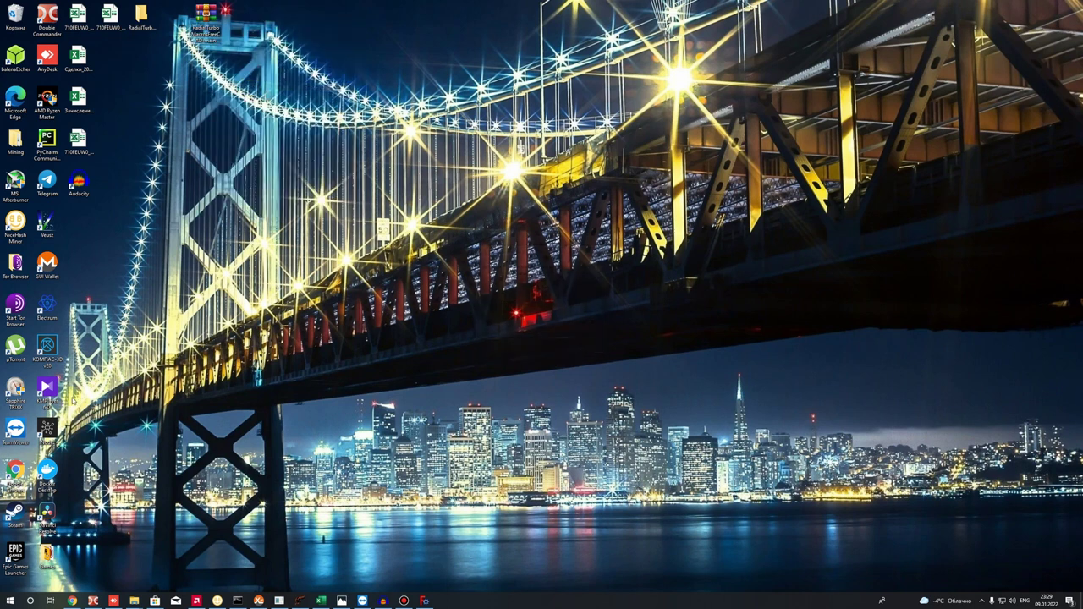
Open the inner RadialTurboMacrosFreeCAD-main folder of the extracted archive and view its macro files in a smaller window.
double_click(79, 227)
double_click(124, 56)
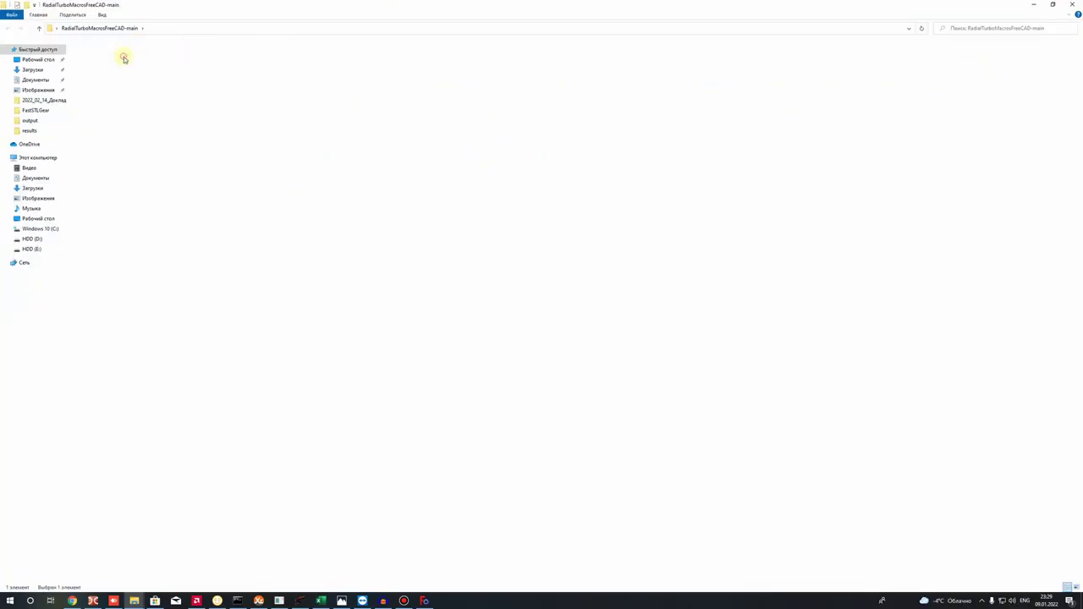
left_click_drag(464, 8, 640, 110)
left_click_drag(643, 217, 598, 208)
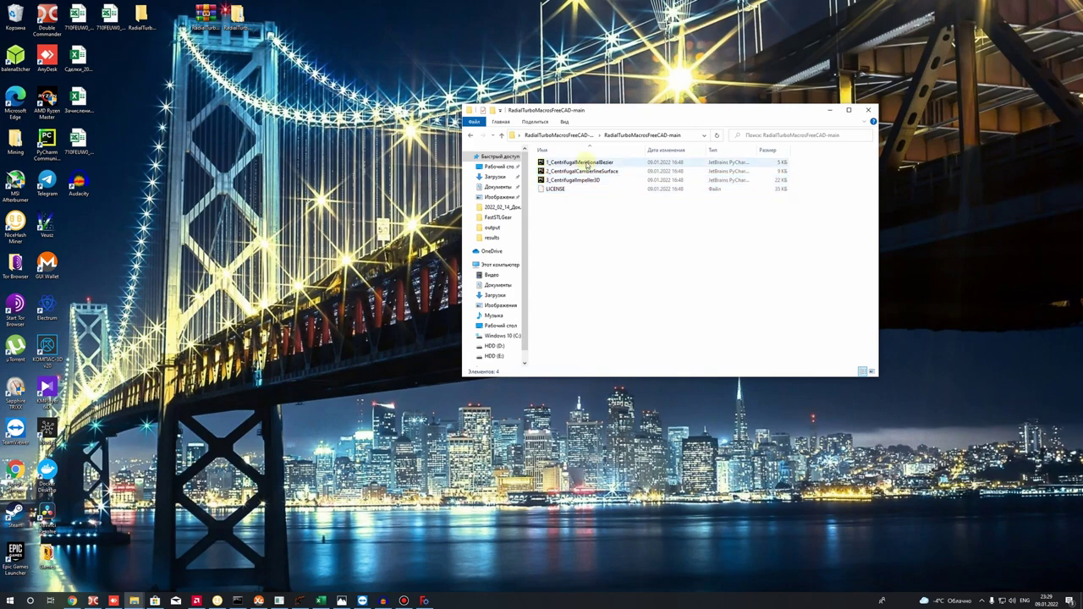
Switch to FreeCAD and set the user macros location to the inner RadialTurboMacrosFreeCAD-main folder on the desktop.
left_click(423, 601)
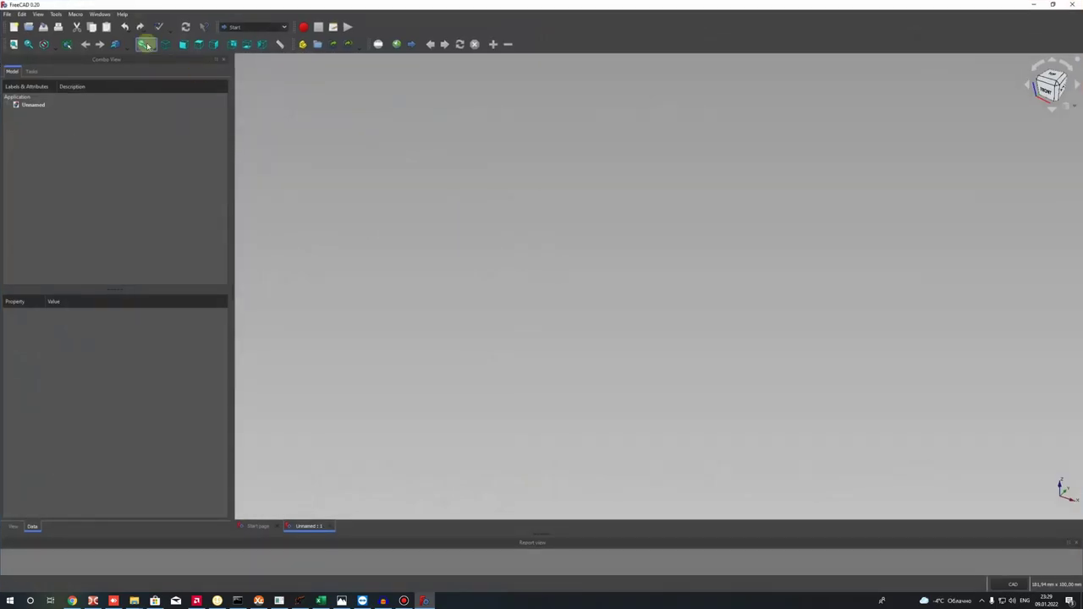
left_click(56, 15)
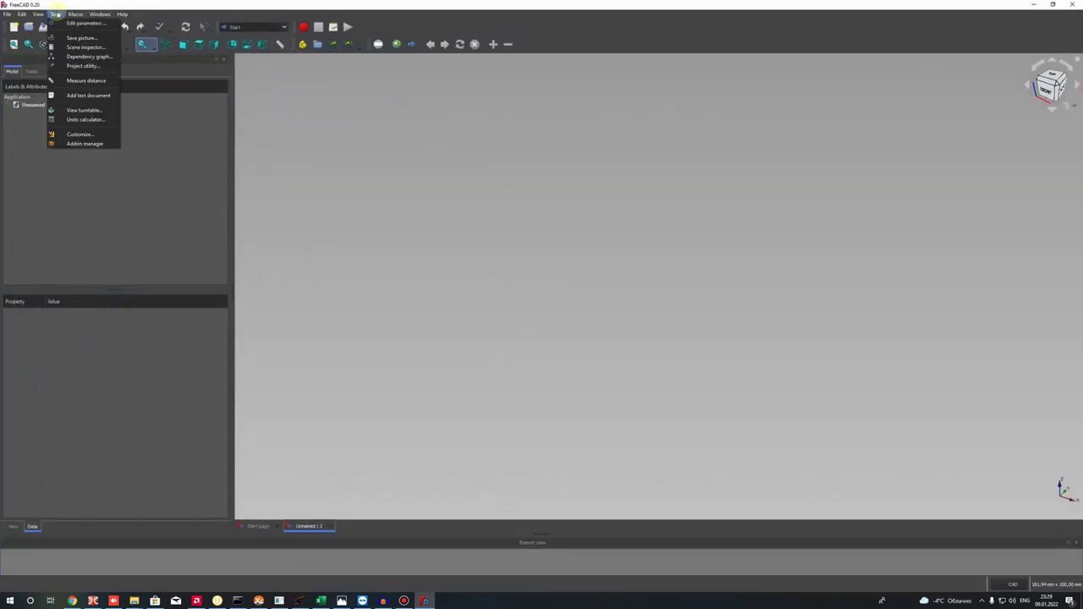
mouse_move(75, 15)
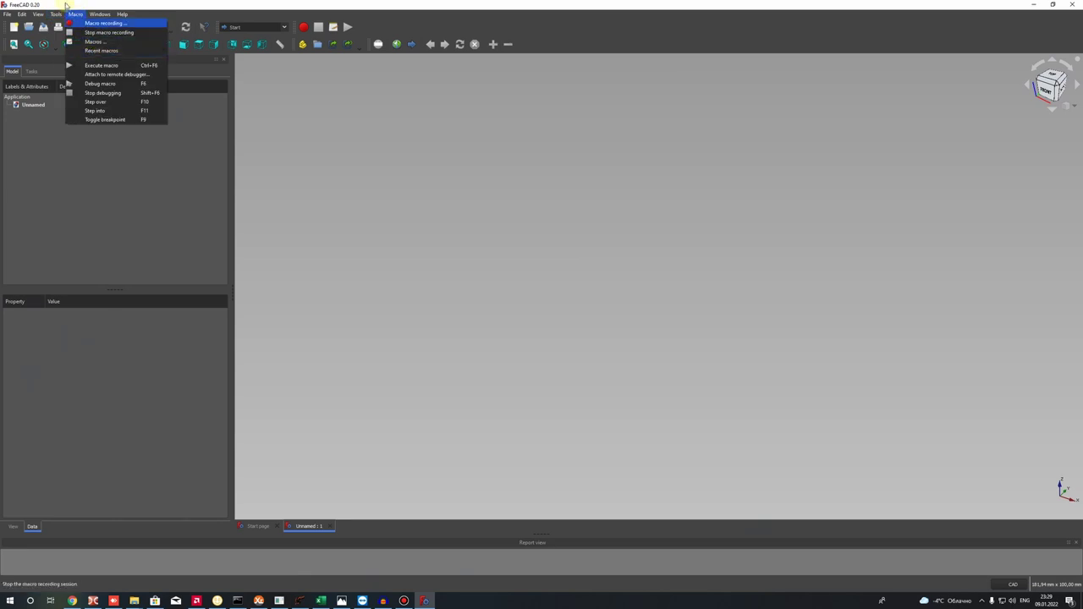
left_click(59, 14)
left_click(77, 15)
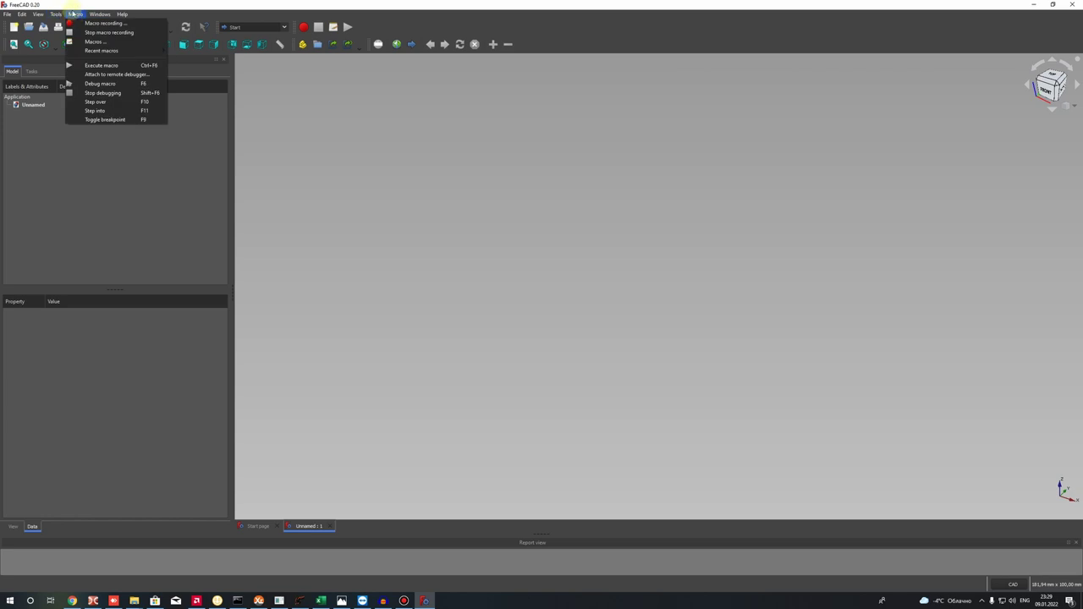
left_click(94, 44)
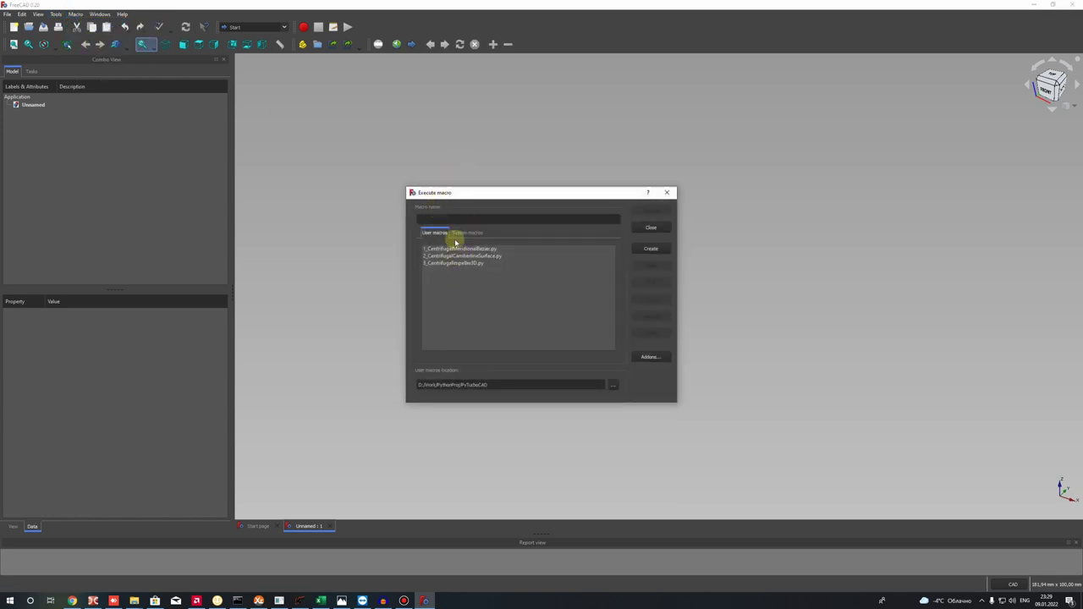
left_click(613, 385)
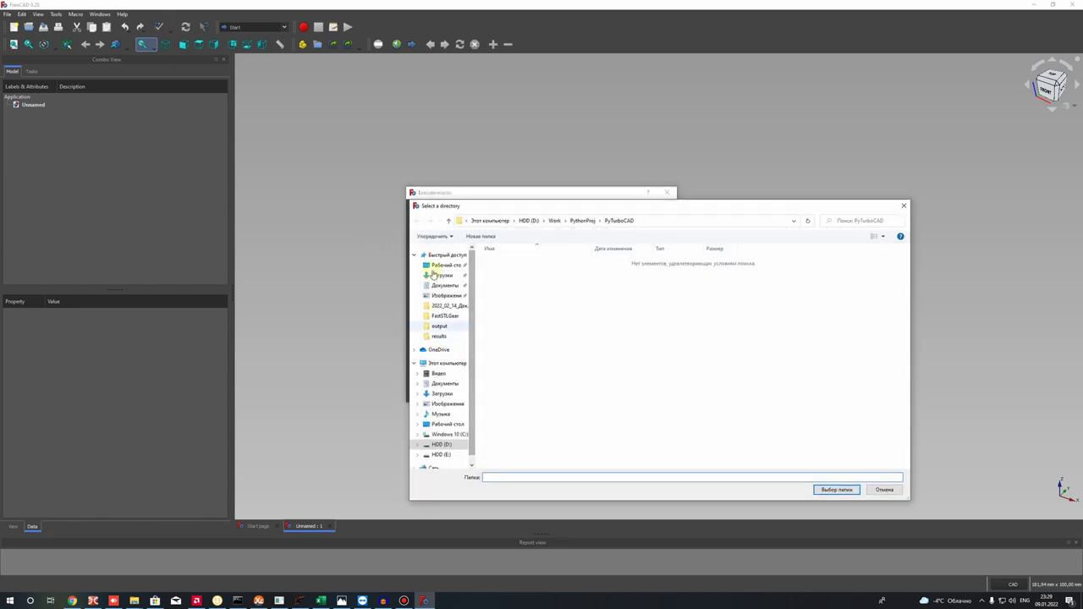
left_click(440, 264)
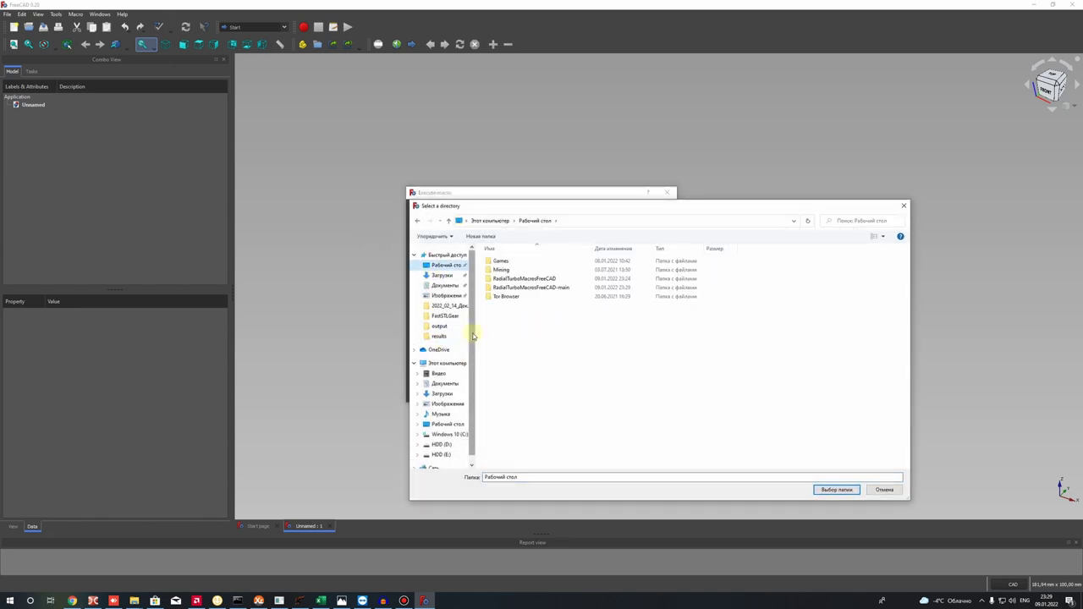
left_click(514, 289)
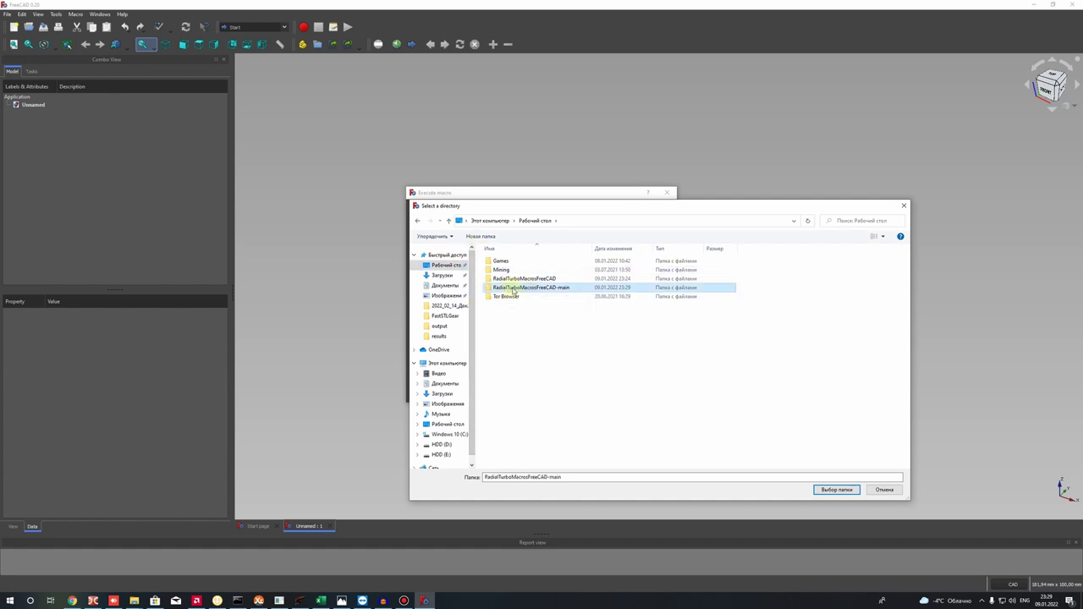
double_click(544, 289)
double_click(521, 262)
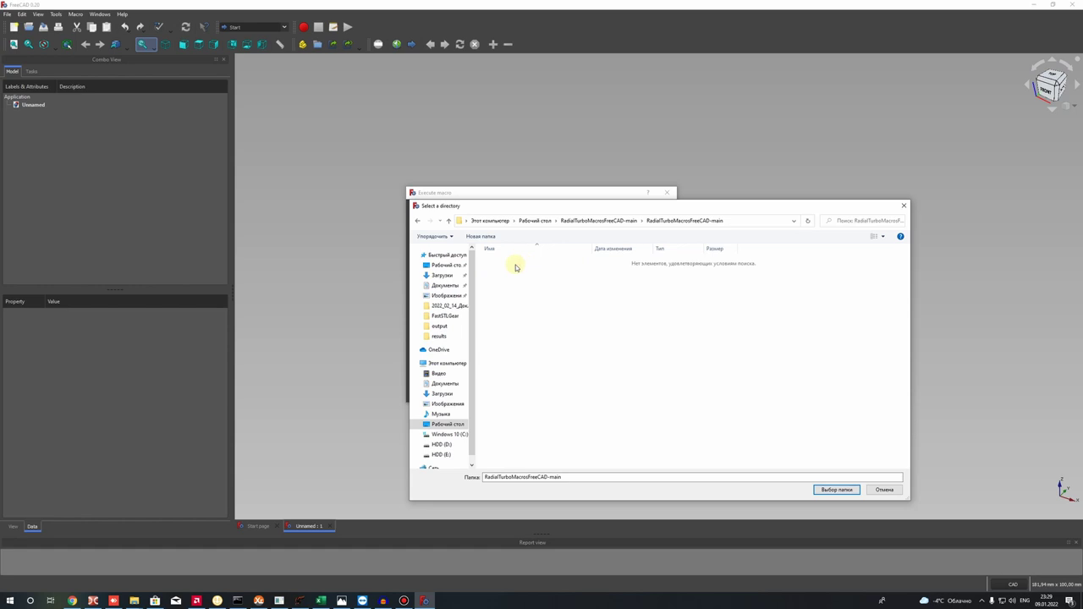
left_click(835, 490)
Review the user macros from 1_CentrifugalMeridionalBezier.py to 3_CentrifugalImpeller3D.py without running any, and close the macro dialog.
left_click(446, 249)
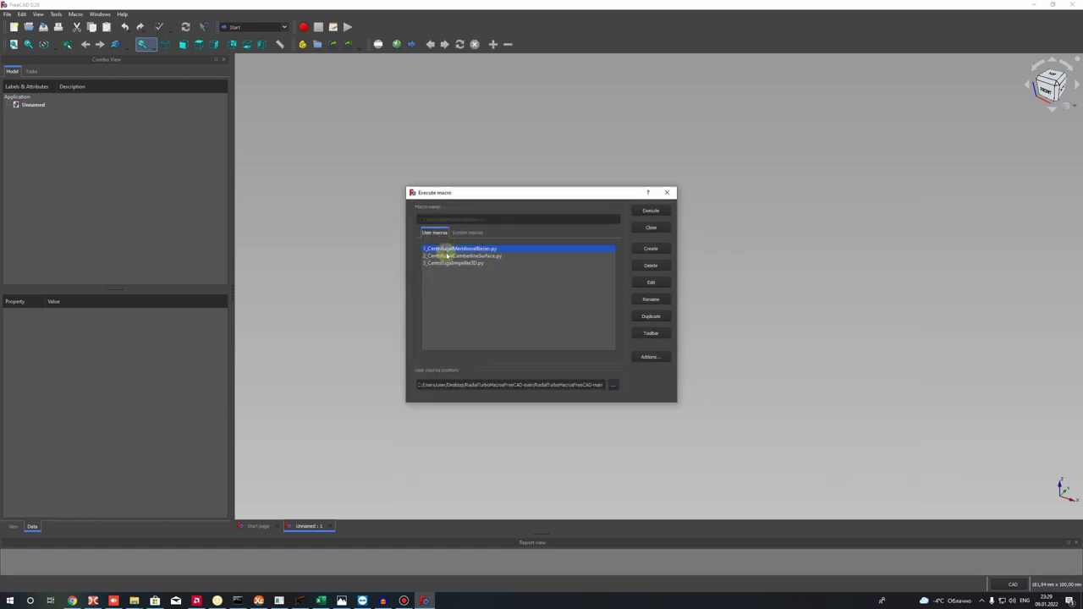
left_click(451, 264)
left_click(453, 263)
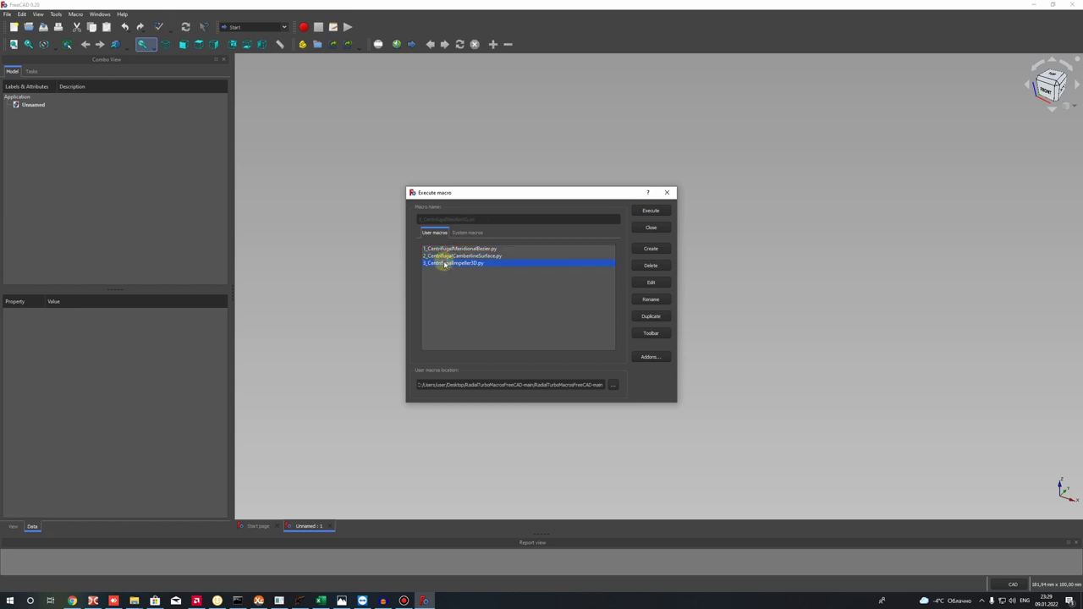
left_click(668, 193)
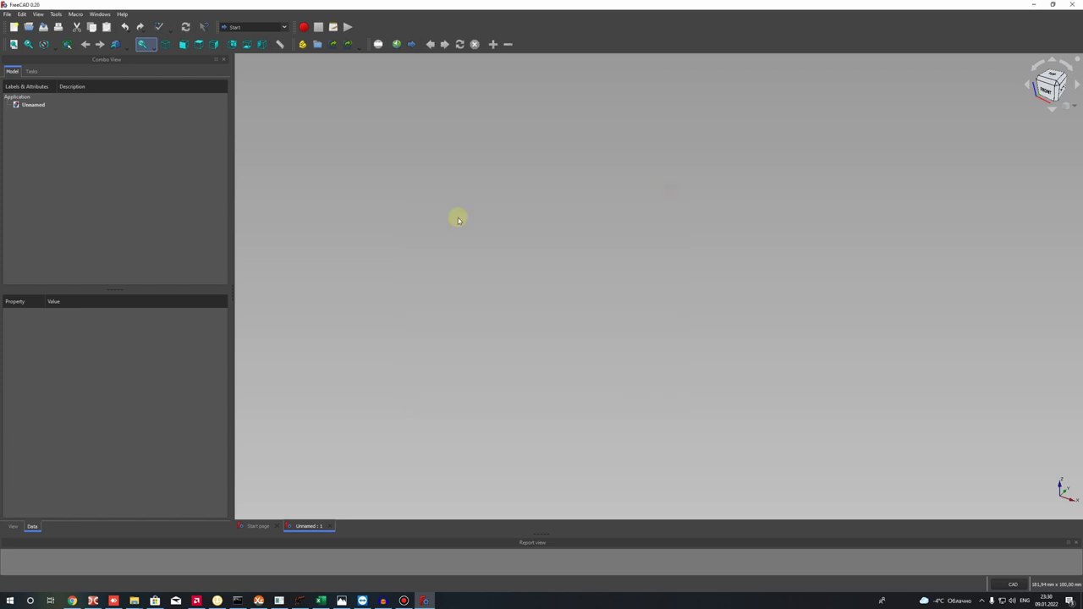
Switch to the Part workbench and select the Unnamed document in the model tree.
left_click(271, 28)
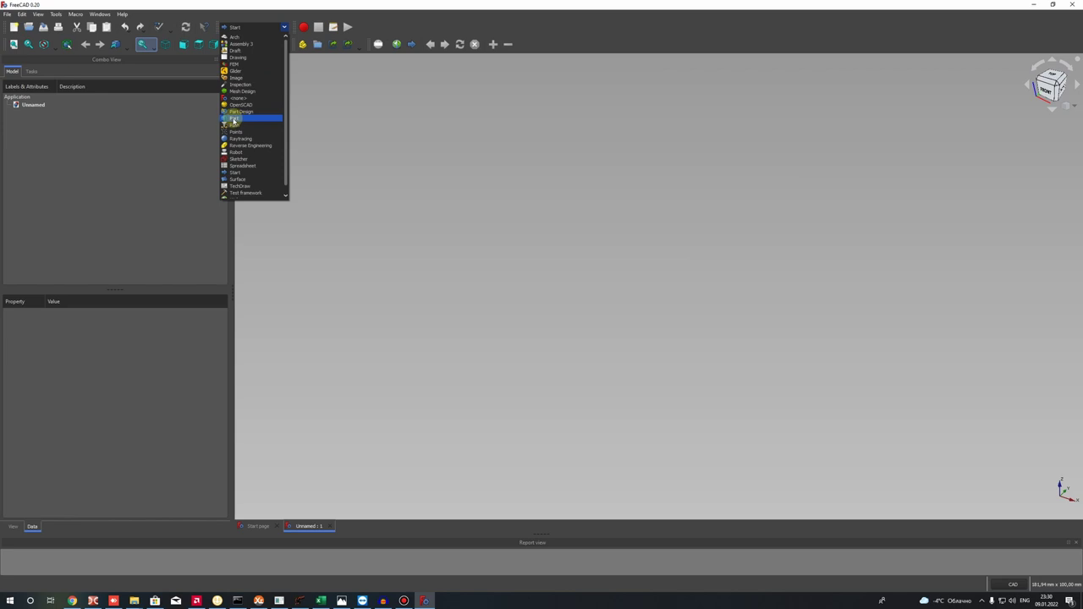
left_click(235, 118)
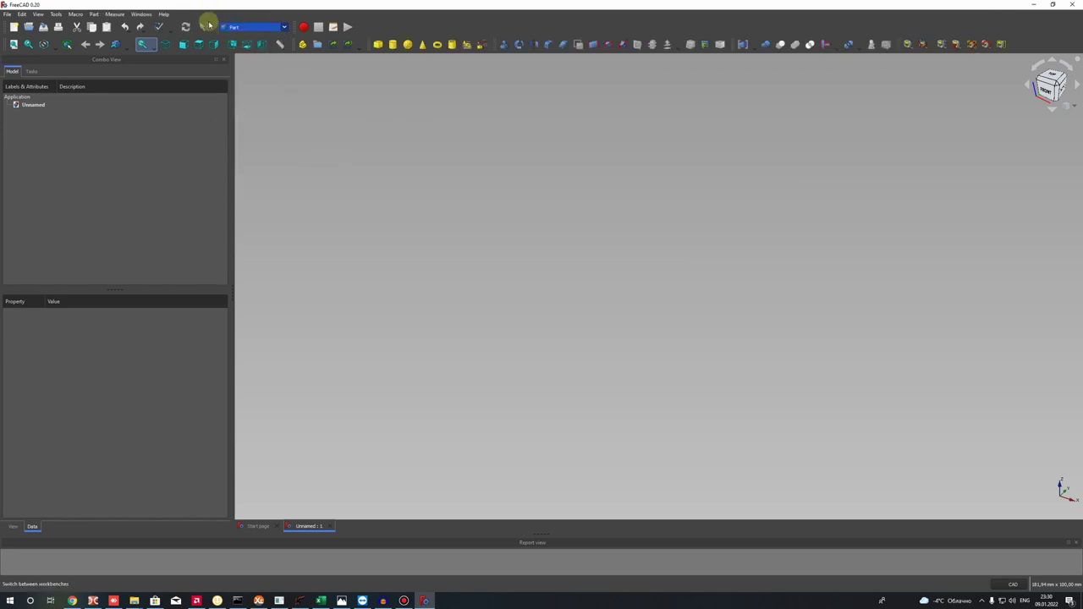
left_click(32, 104)
left_click(34, 104)
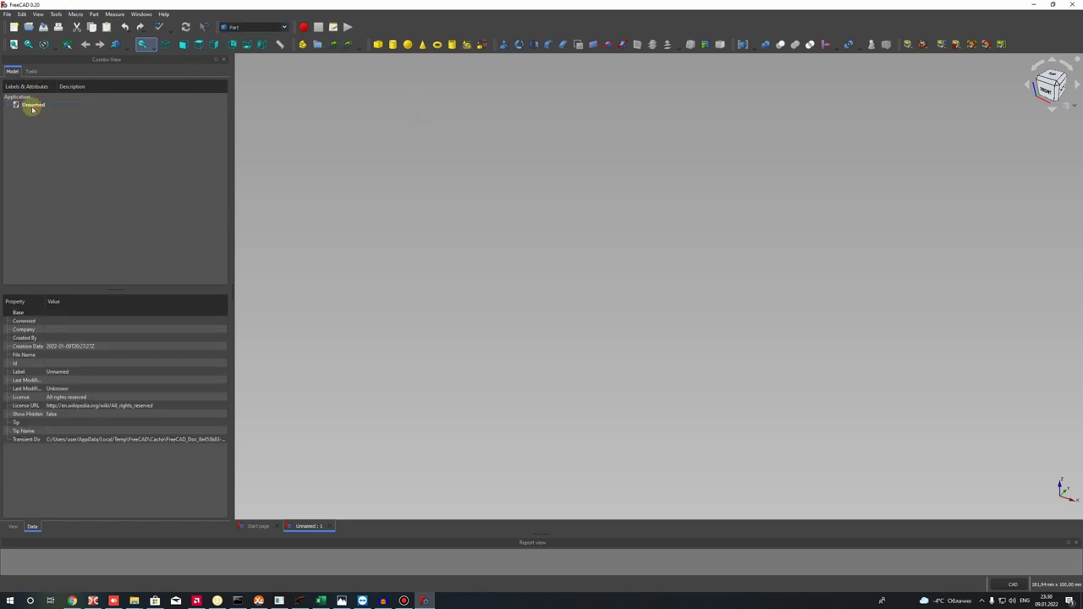
left_click(11, 108)
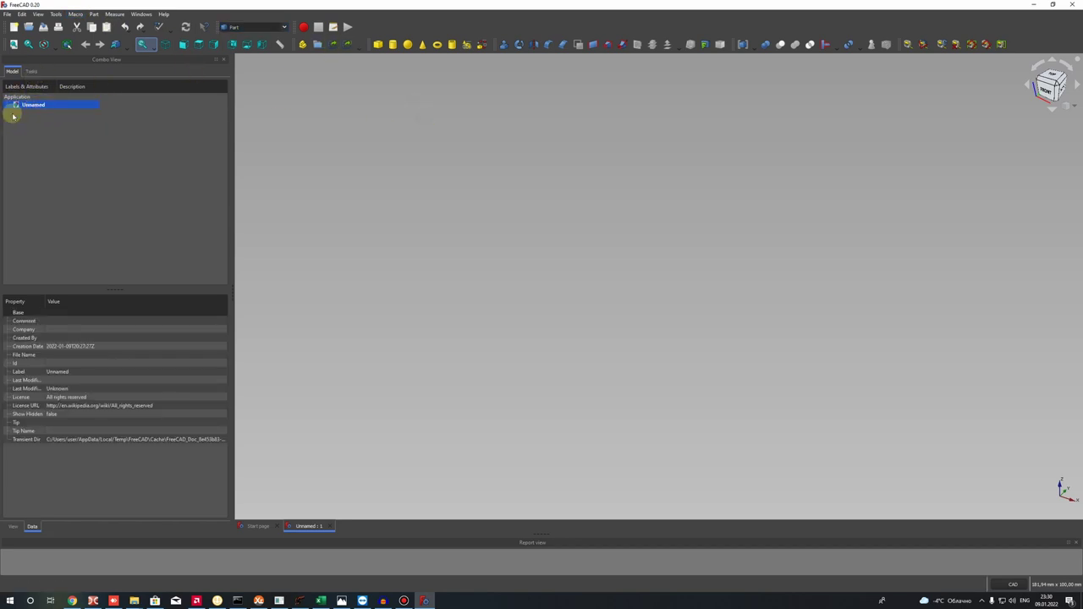
Run the user macro 1_CentrifugalMeridionalBezier.py in the Unnamed document.
left_click(76, 14)
left_click(76, 14)
left_click(76, 14)
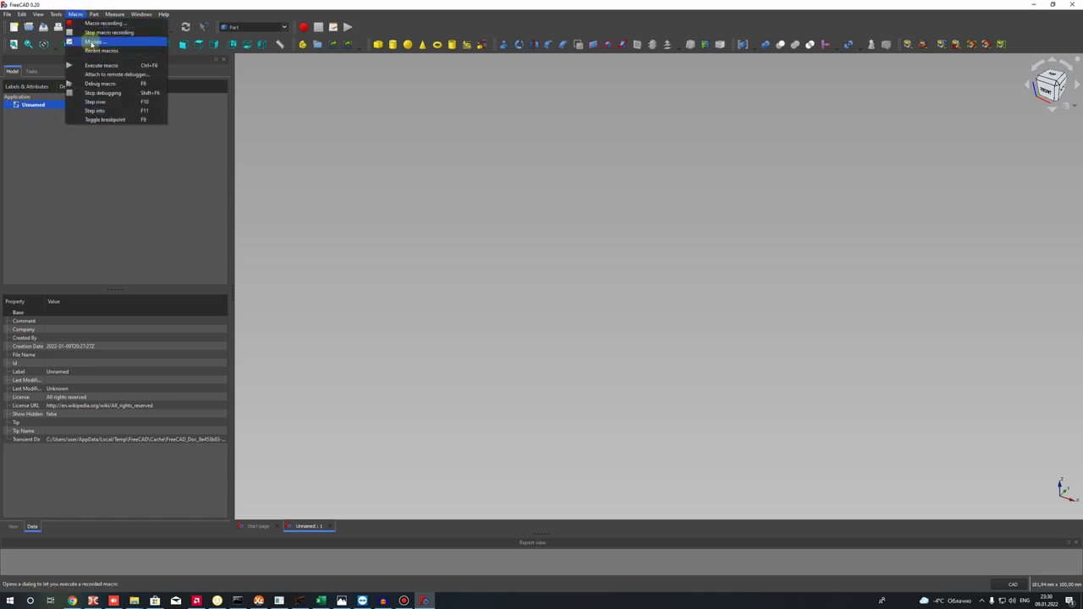
left_click(93, 43)
left_click(470, 248)
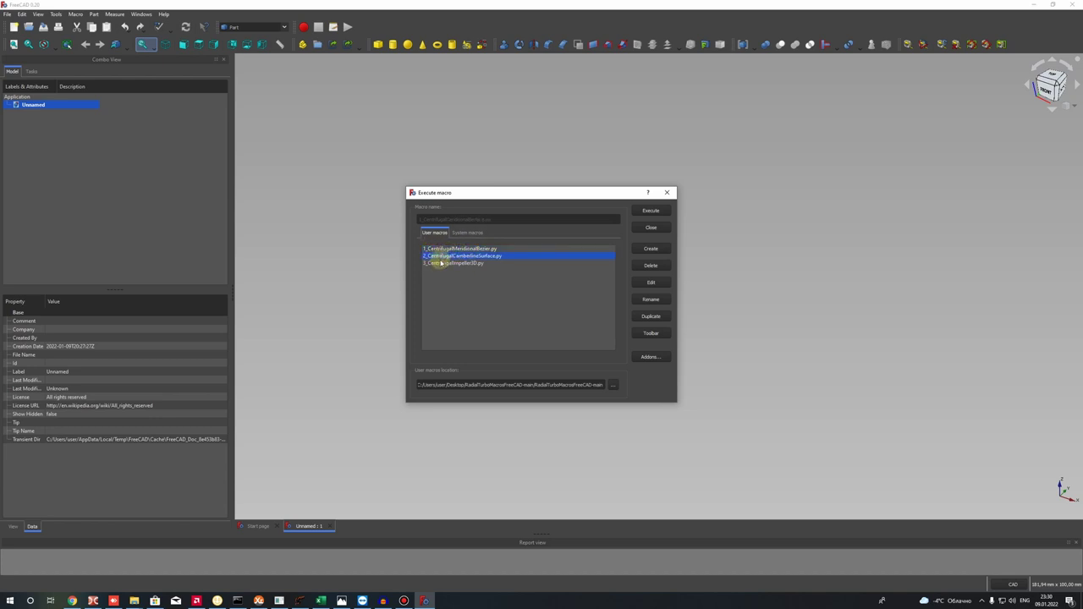
left_click(645, 211)
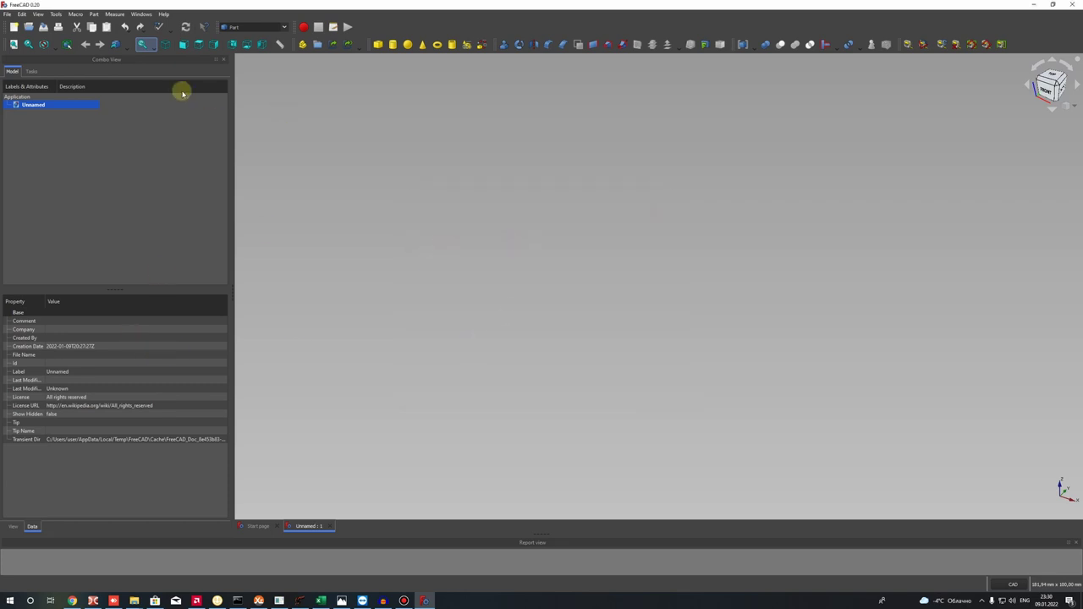
Examine the generated meridional shape from several angles, including its shroud and hub surfaces.
scroll(663, 229, "down", 8)
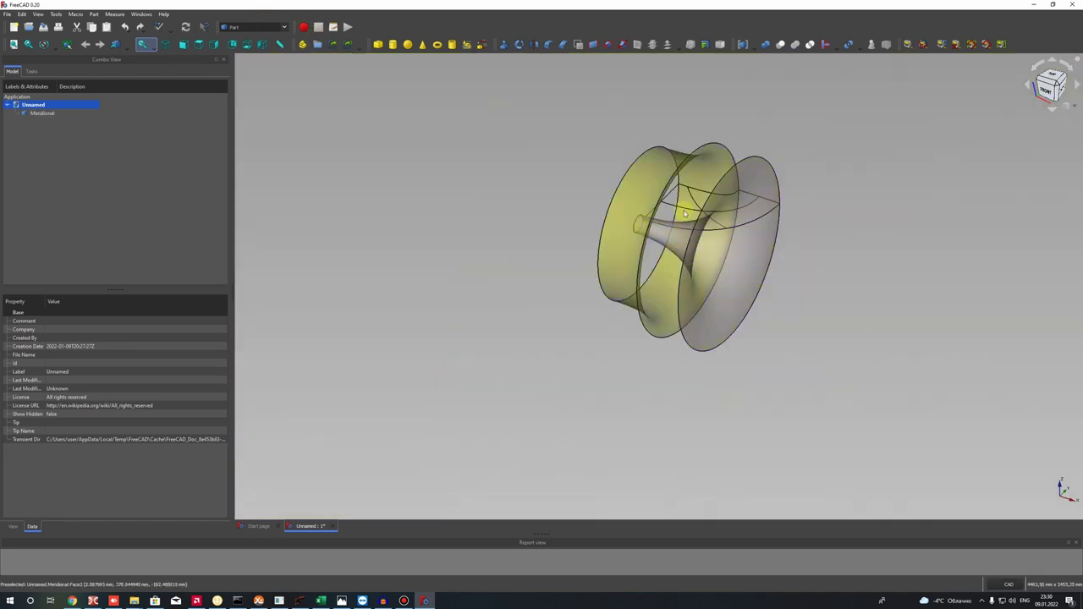
scroll(682, 210, "up", 4)
middle_click_drag(735, 234, 526, 136)
scroll(593, 191, "down", 4)
middle_click_drag(844, 260, 549, 152)
scroll(575, 183, "up", 4)
left_click(575, 182)
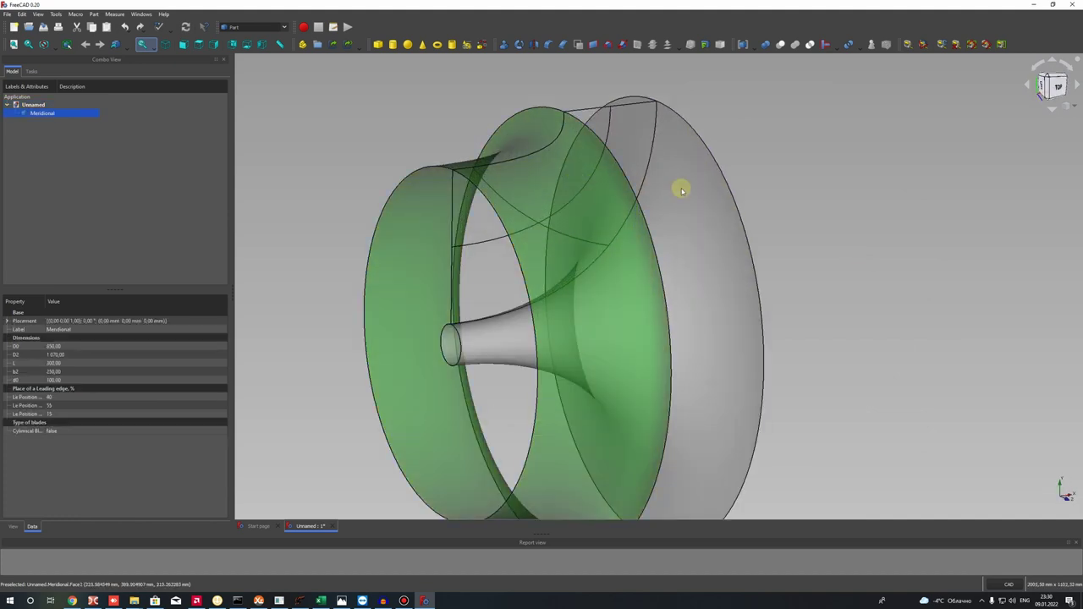
left_click(682, 180)
scroll(634, 227, "down", 2)
middle_click_drag(635, 227, 715, 233)
scroll(716, 232, "up", 2)
scroll(716, 231, "down", 2)
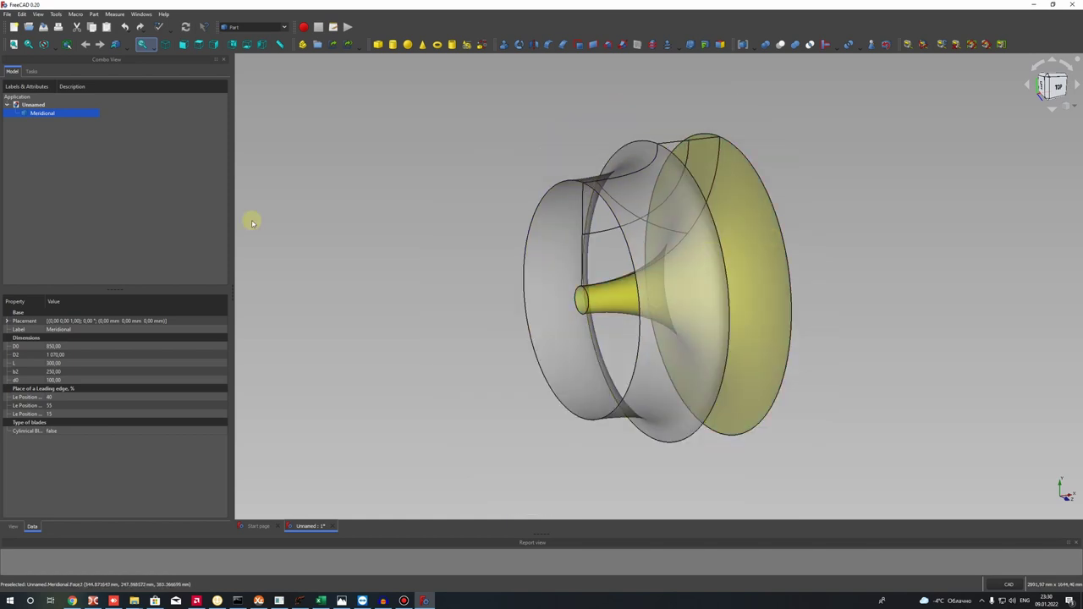
Set the D2 dimension of the Meridional object to 1200 and inspect the resulting shape.
left_click(69, 165)
left_click(30, 113)
left_click(52, 348)
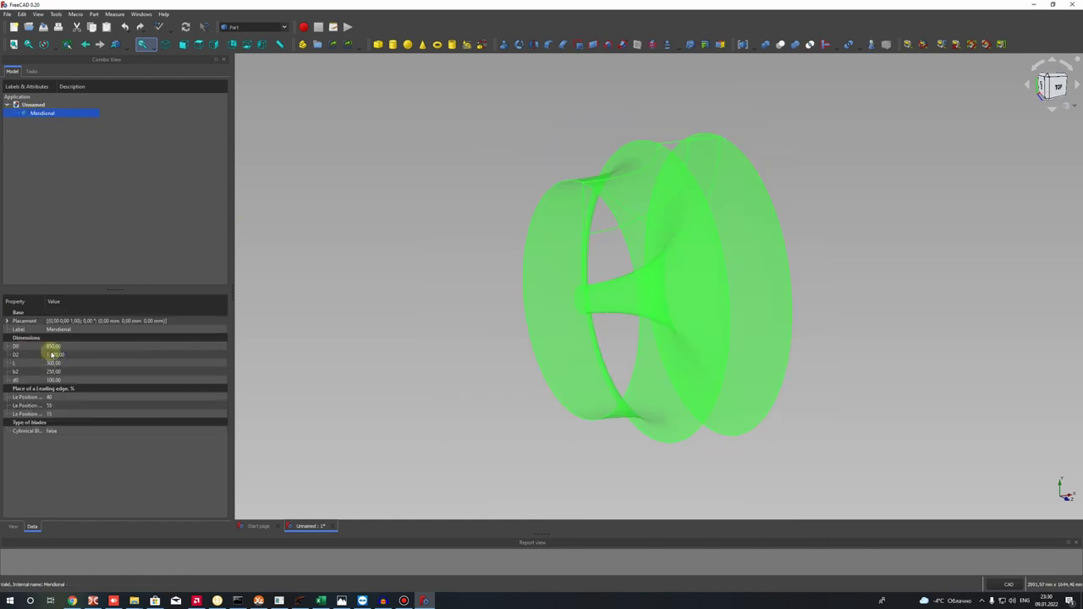
left_click(53, 354)
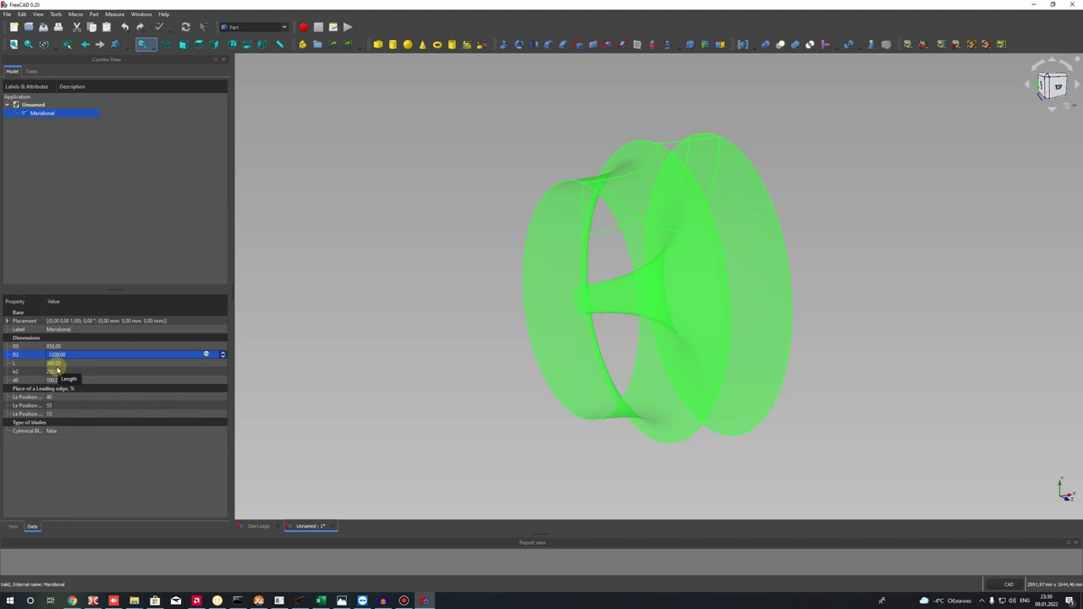
key("Return")
middle_click_drag(742, 128, 750, 254)
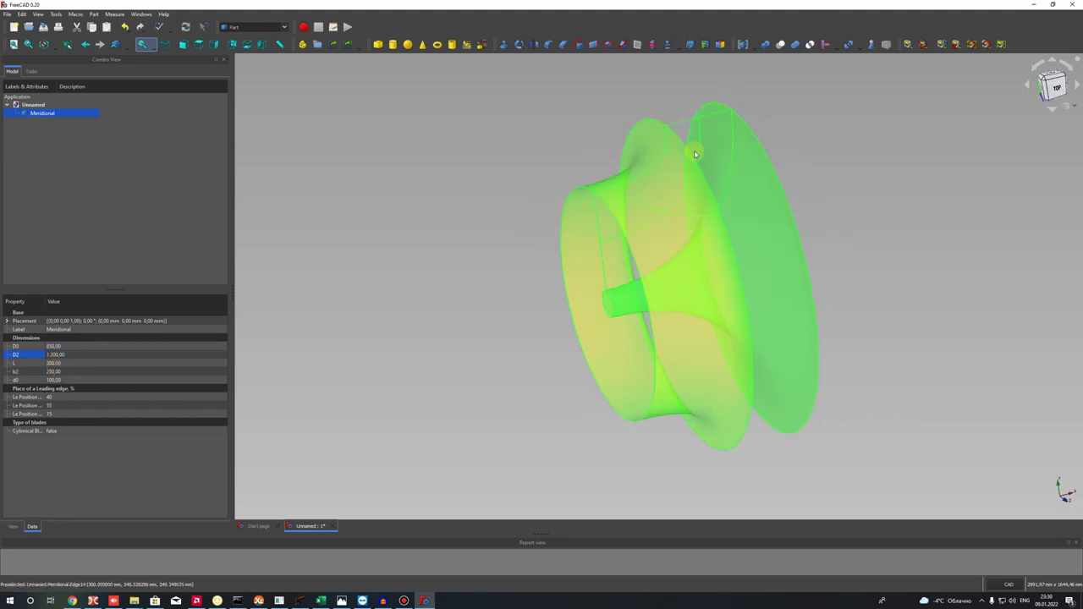
scroll(695, 152, "up", 2)
Set the D2 dimension of the Meridional object to 1100.
left_click(52, 356)
left_click(53, 355)
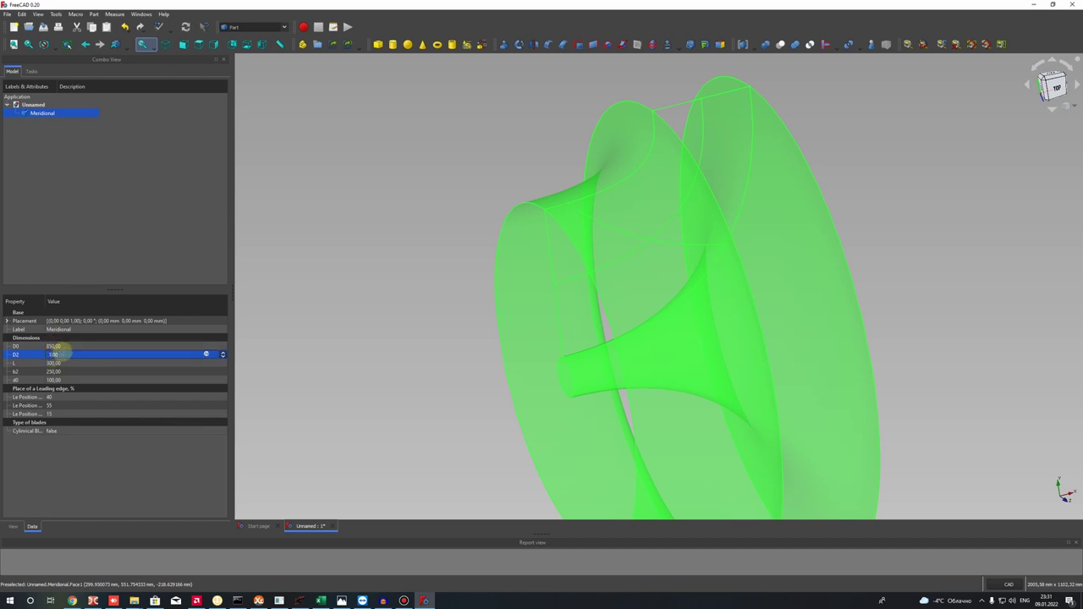
key("Return")
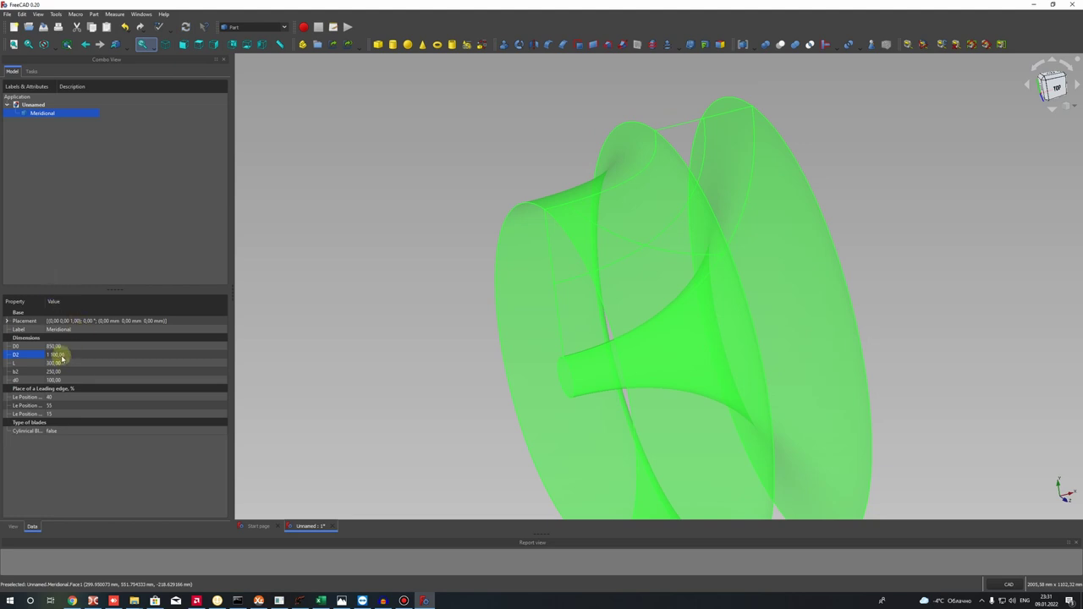
Set the outlet width b2 of the Meridional object to 100.
left_click(53, 363)
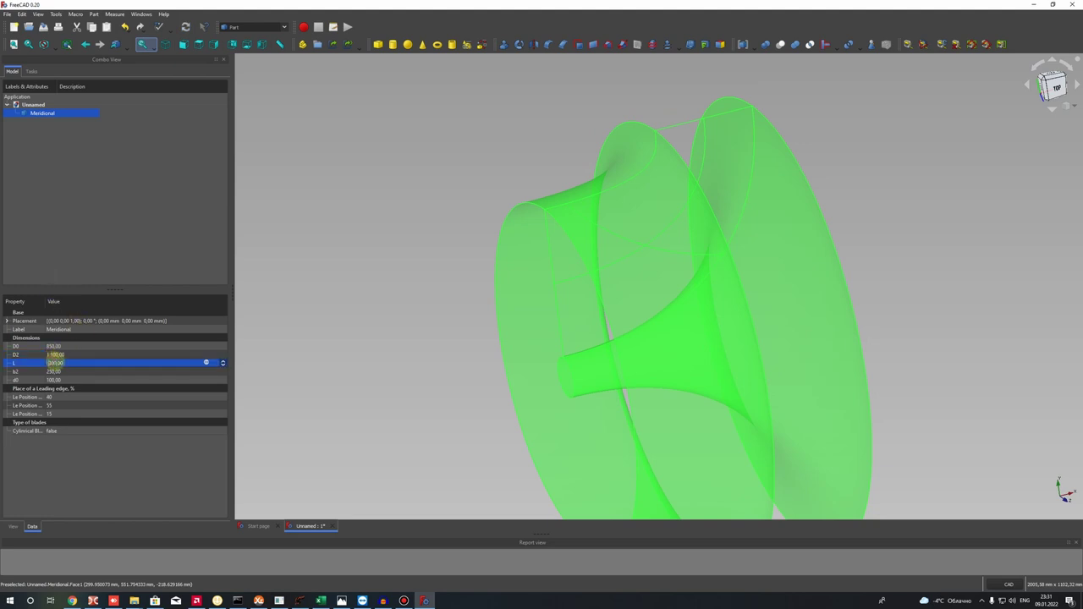
left_click(53, 373)
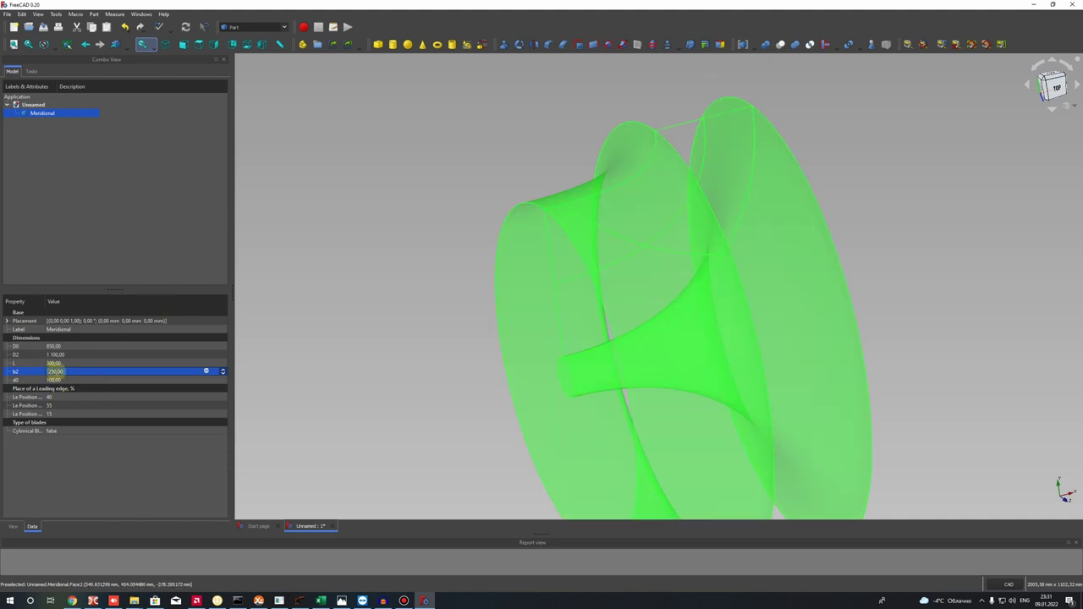
type("100")
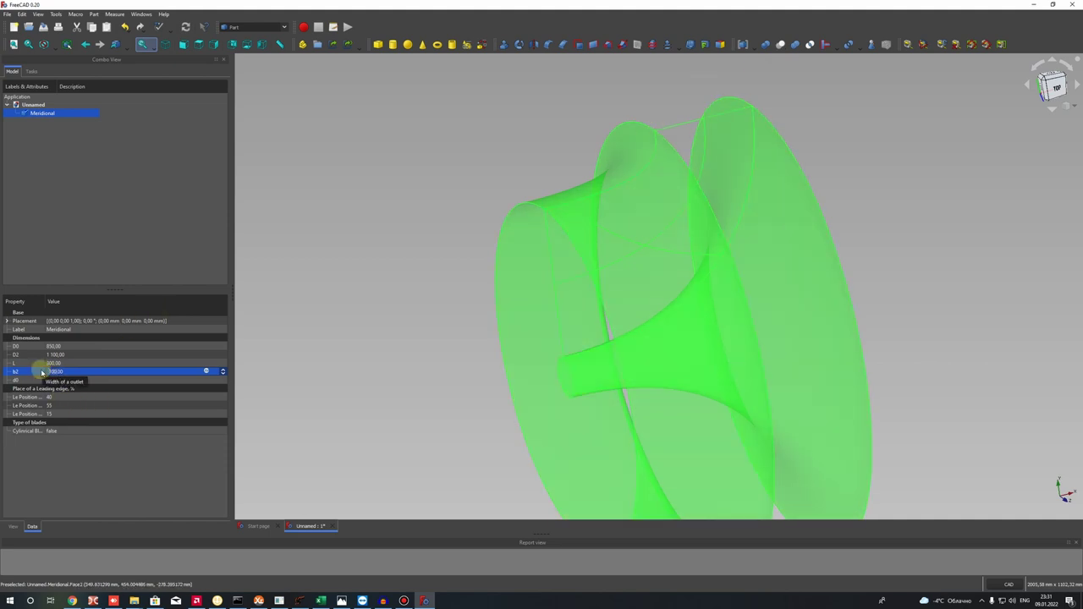
key("Return")
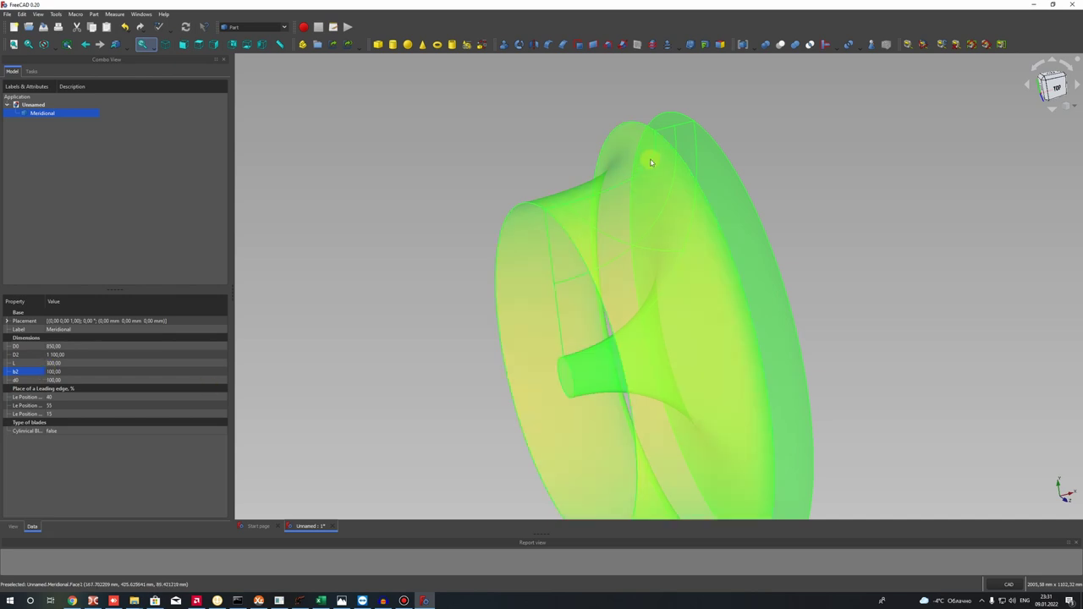
Set the outlet width b2 of the Meridional object to 200.
left_click(54, 372)
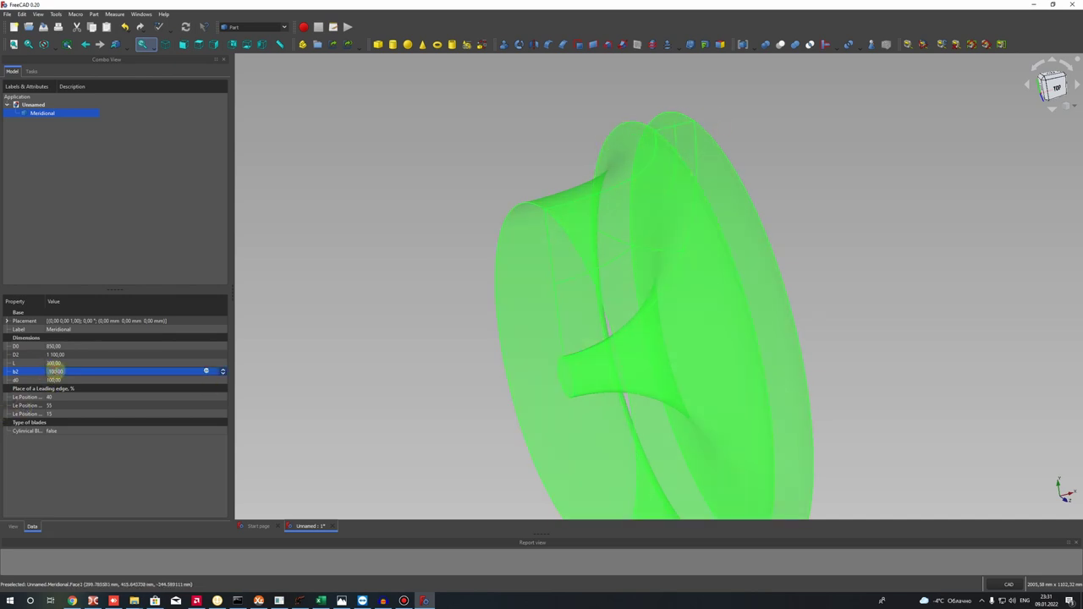
key("Return")
left_click(52, 371)
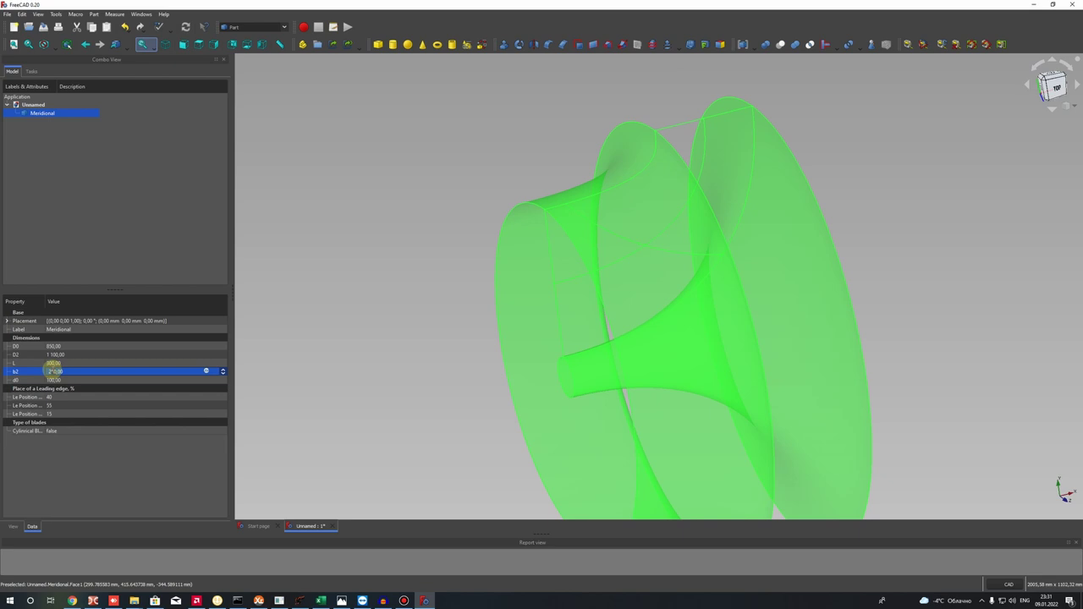
key("Return")
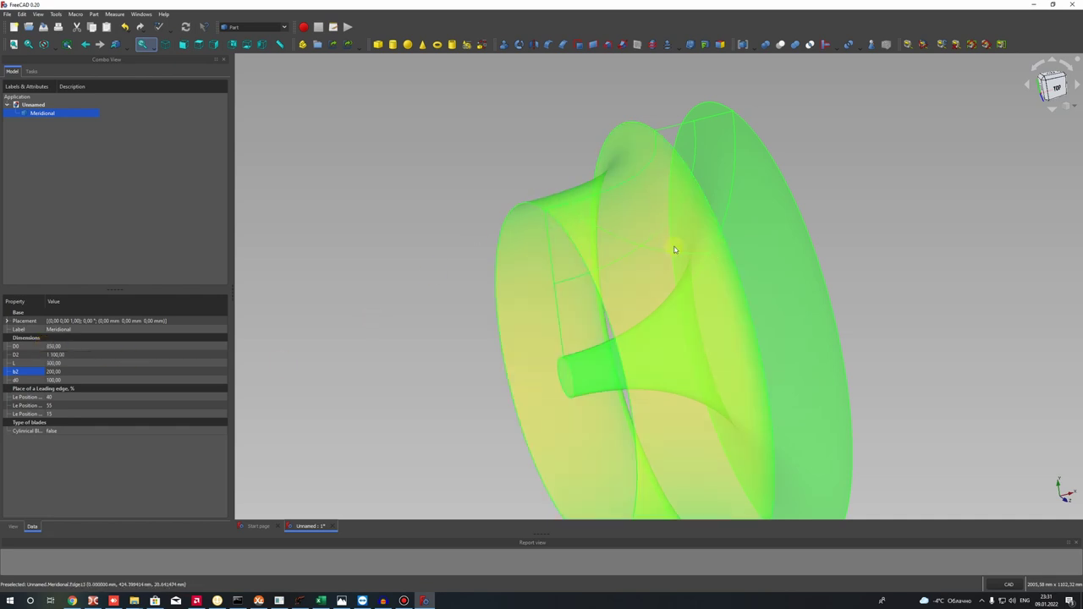
Widen the property name column, try a Le Position Shroud value of 80, and set it back to 15.
left_click(51, 414)
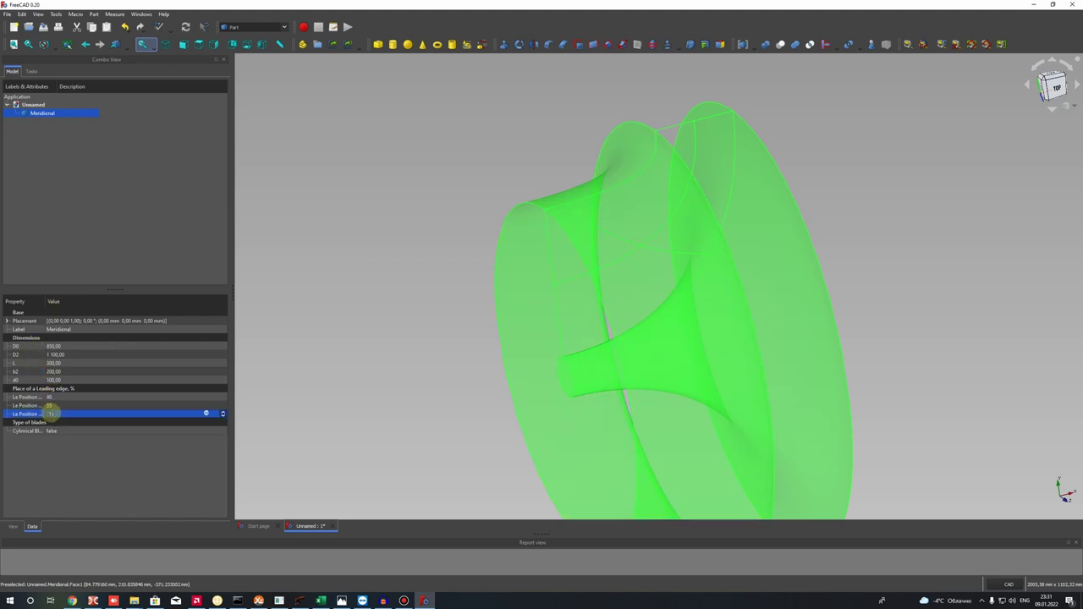
left_click_drag(44, 301, 75, 302)
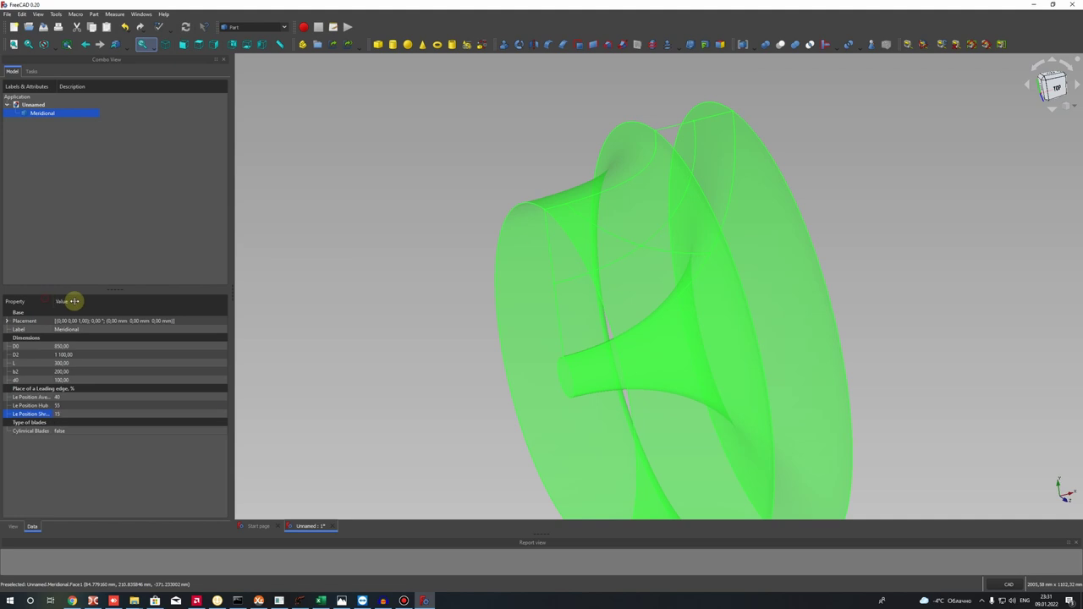
left_click(81, 415)
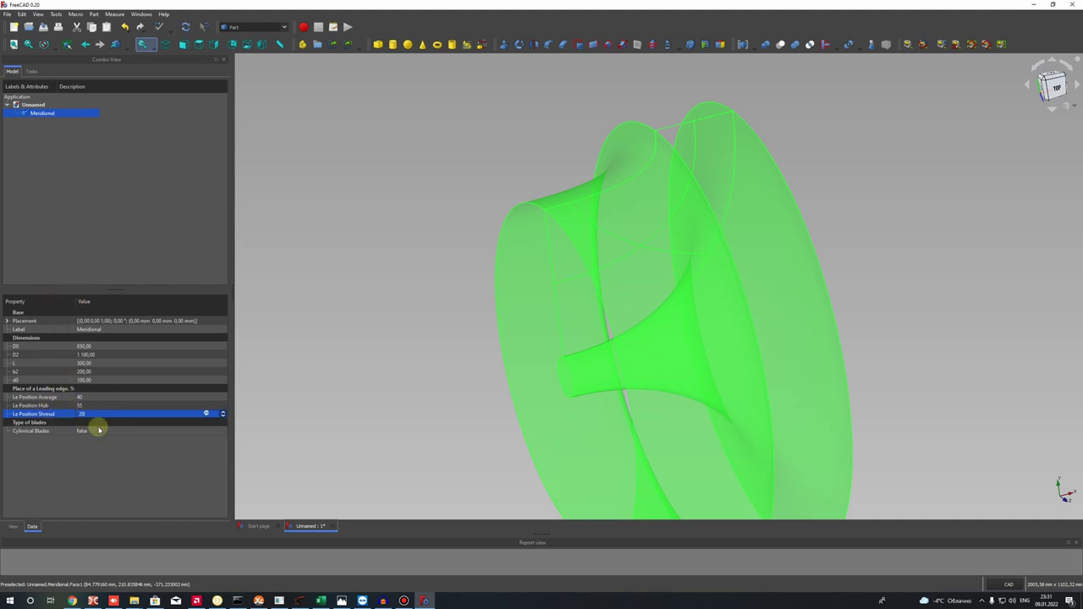
left_click(84, 414)
type("80")
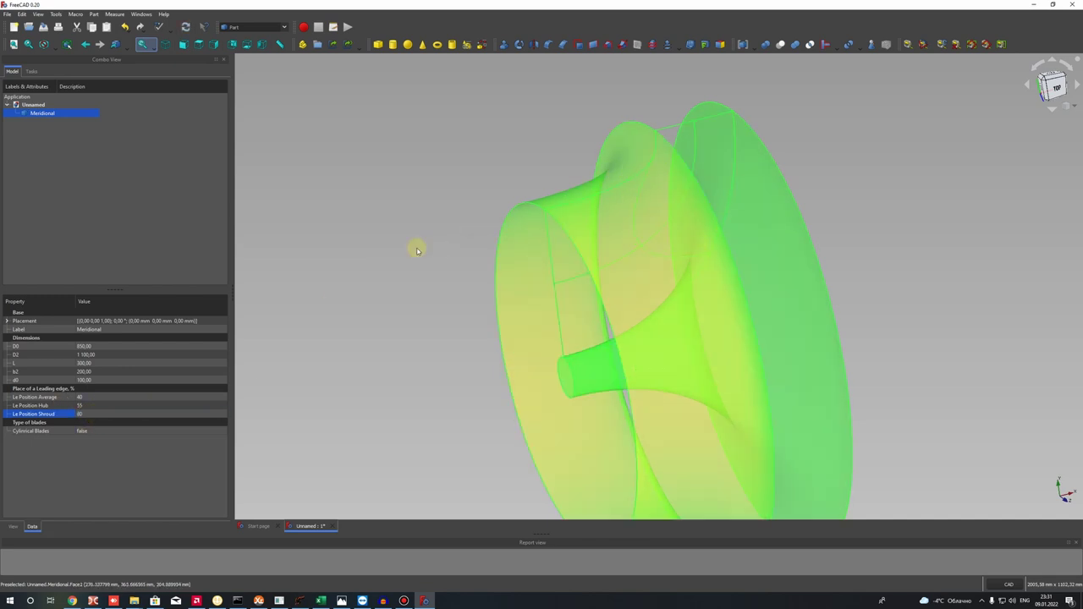
left_click(89, 413)
left_click(83, 433)
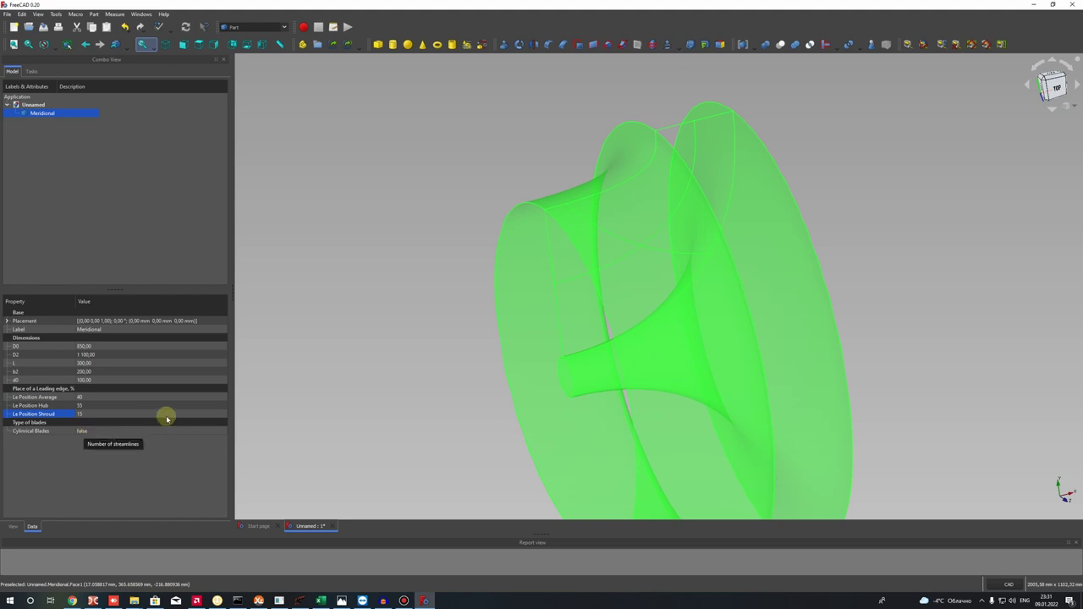
Examine the updated meridional shape and its leading-edge position and Cylindrical Blades properties.
scroll(604, 279, "down", 6)
scroll(602, 280, "up", 4)
middle_click_drag(561, 348, 665, 249)
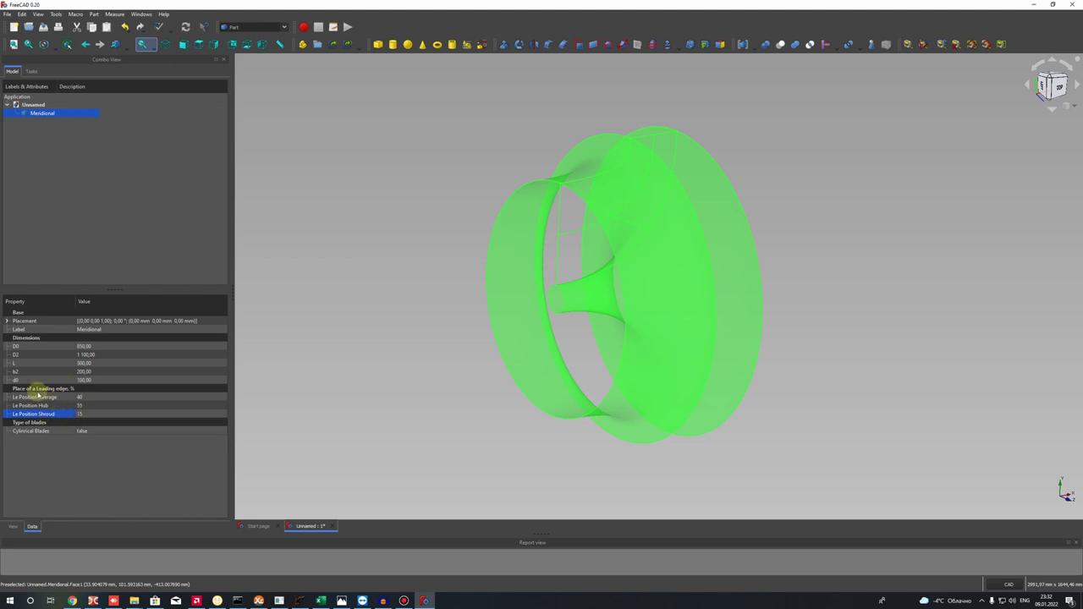
left_click(88, 407)
left_click(91, 433)
left_click(91, 433)
left_click(91, 433)
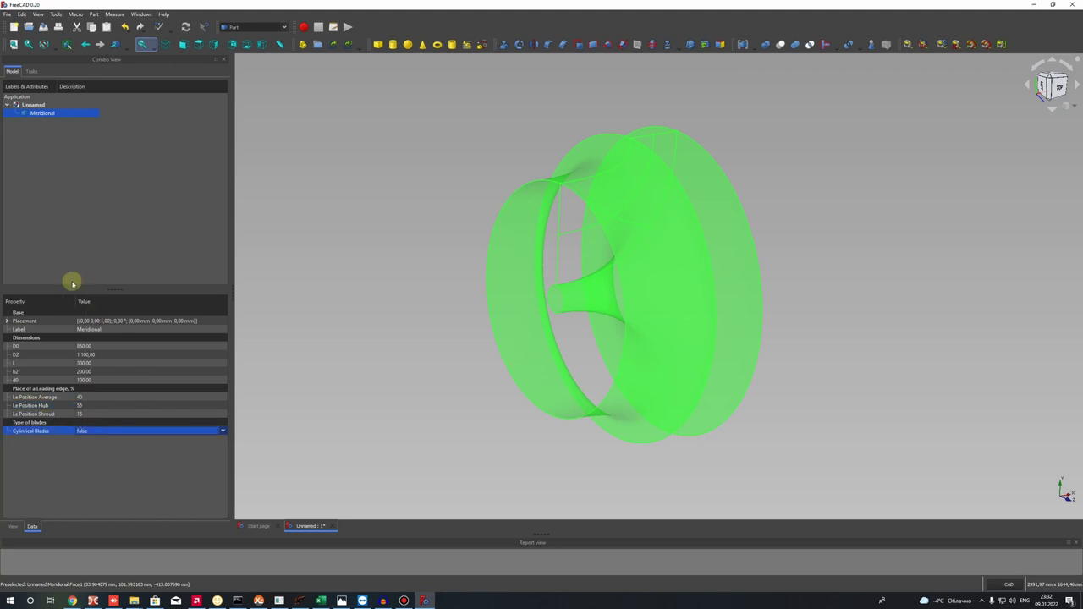
left_click(304, 207)
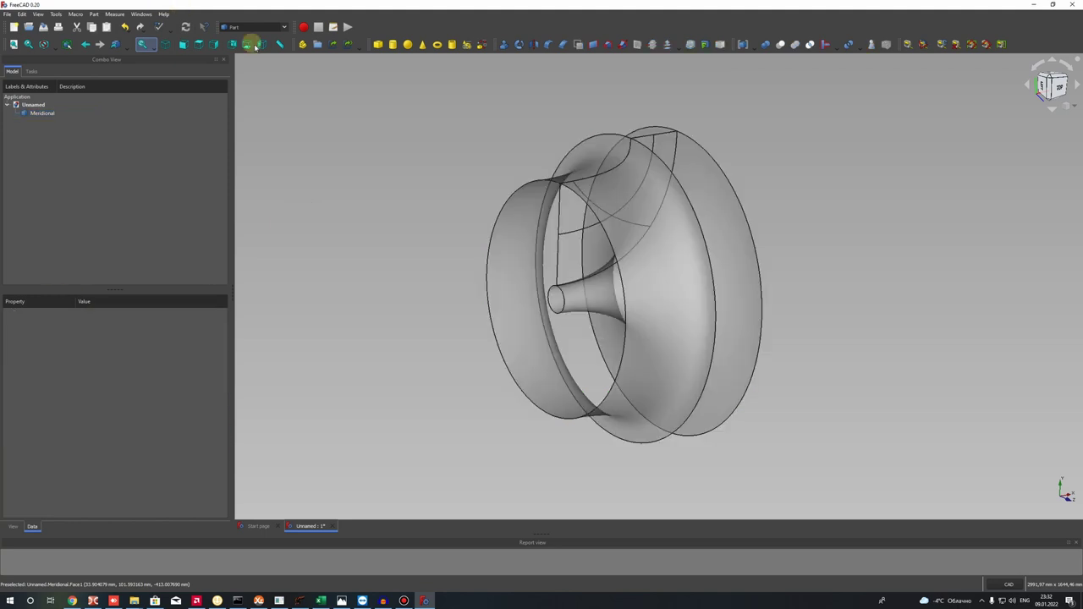
Select the Meridional object, run the user macro 2_CentrifugalCamberlineSurface.py, and inspect the blade surface.
left_click(39, 113)
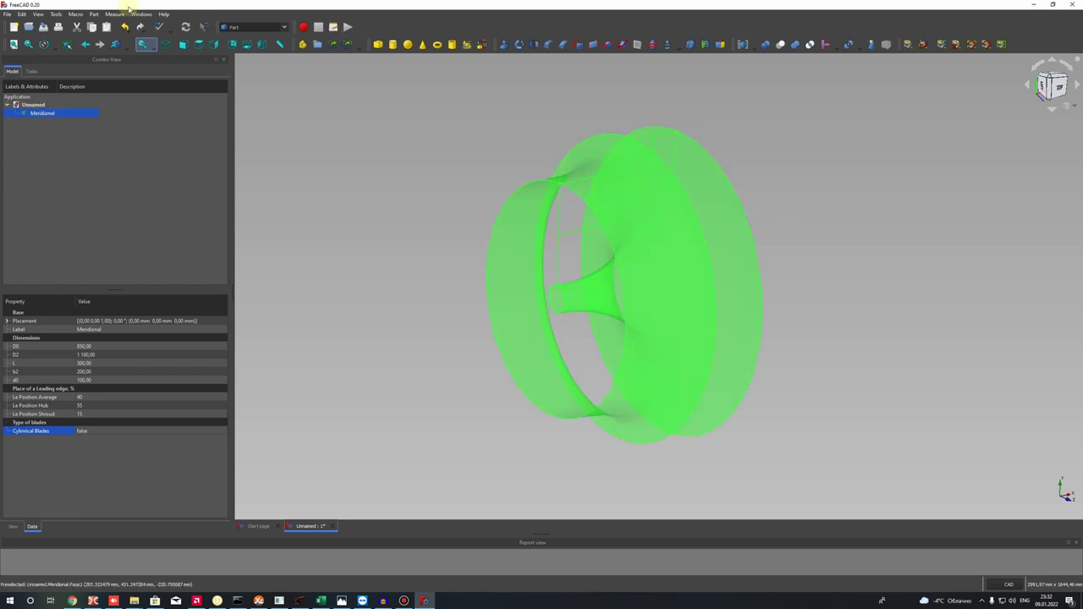
left_click(76, 15)
left_click(89, 41)
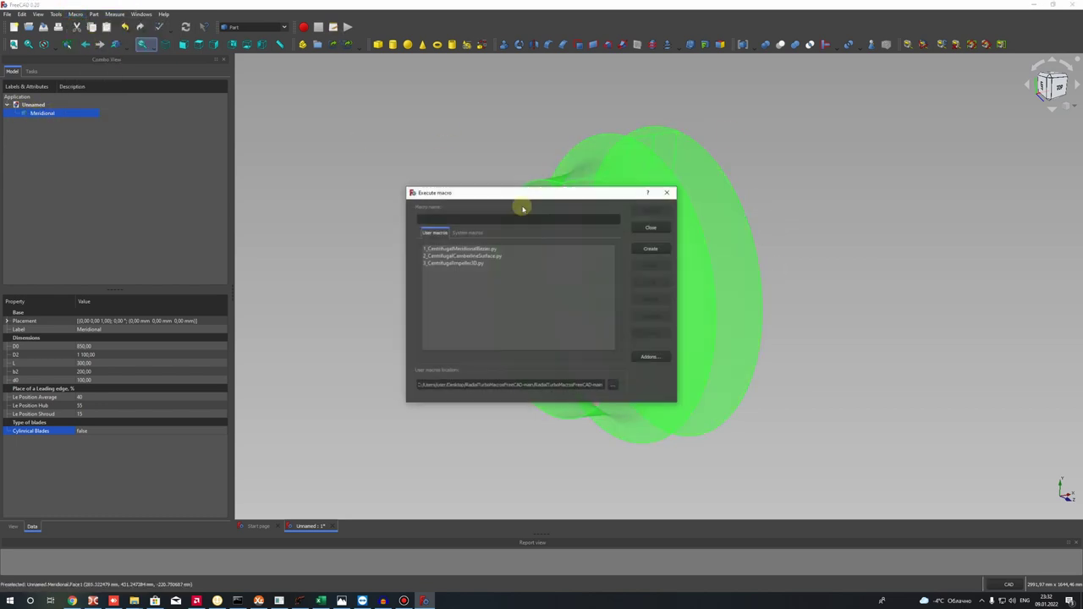
left_click(447, 255)
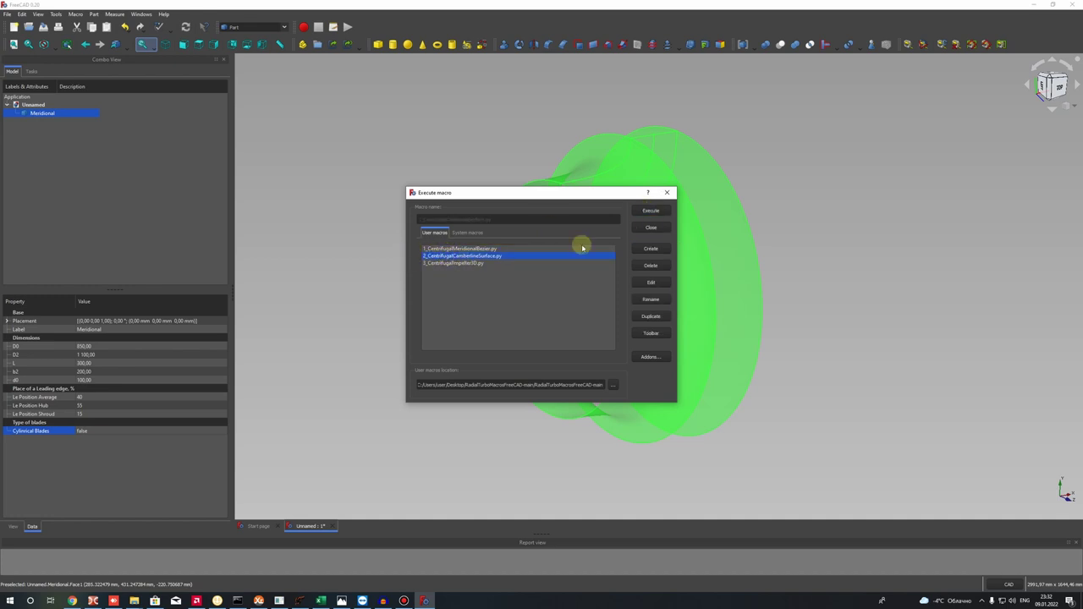
left_click(648, 212)
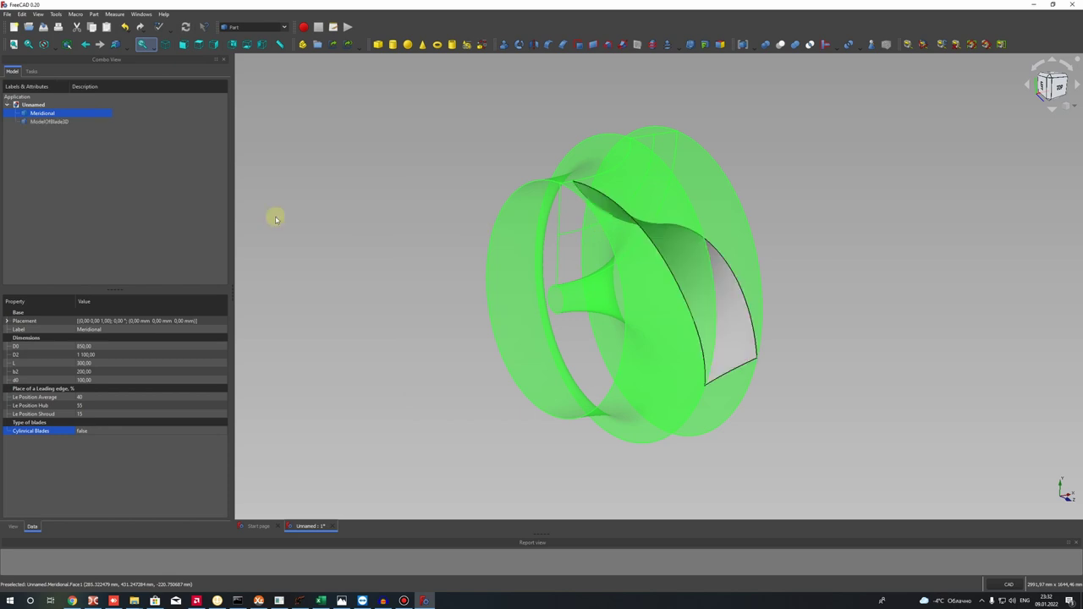
middle_click_drag(778, 274, 634, 330)
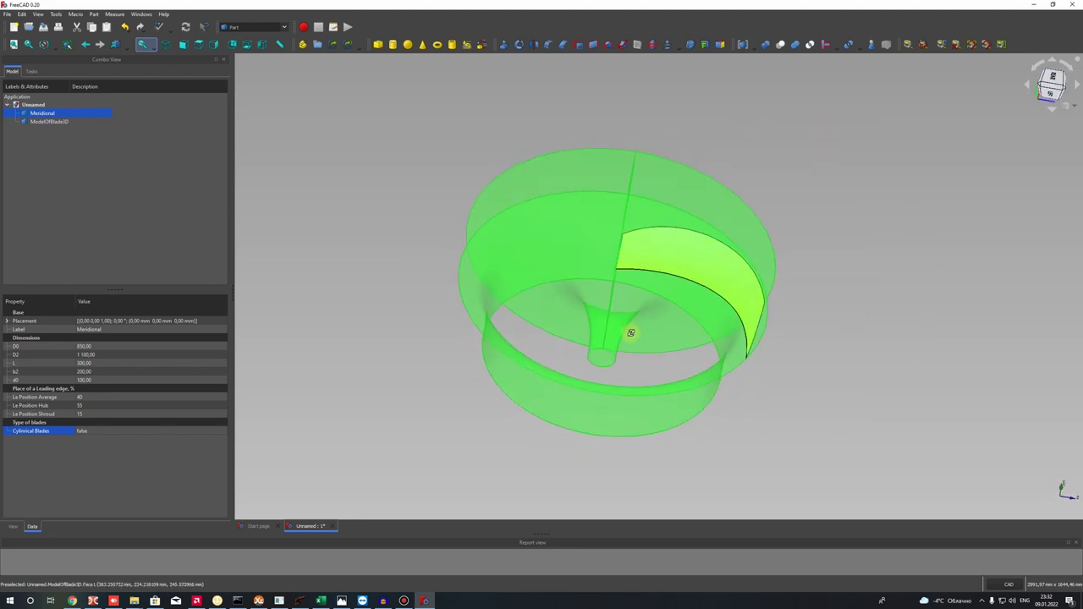
Examine the generated blade surface between the hub and shroud from several angles, up close and from farther away.
scroll(738, 269, "up", 5)
scroll(727, 245, "down", 5)
middle_click_drag(694, 203, 711, 310)
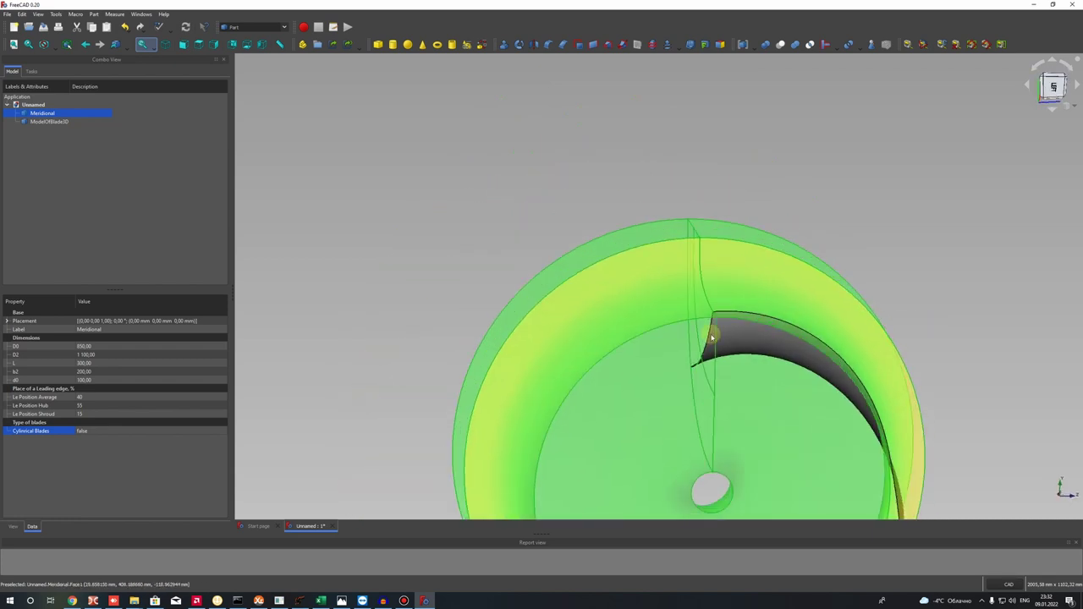
scroll(737, 269, "down", 5)
middle_click_drag(737, 269, 847, 324)
scroll(851, 327, "up", 4)
middle_click_drag(769, 305, 677, 244)
scroll(659, 250, "down", 3)
scroll(659, 249, "up", 2)
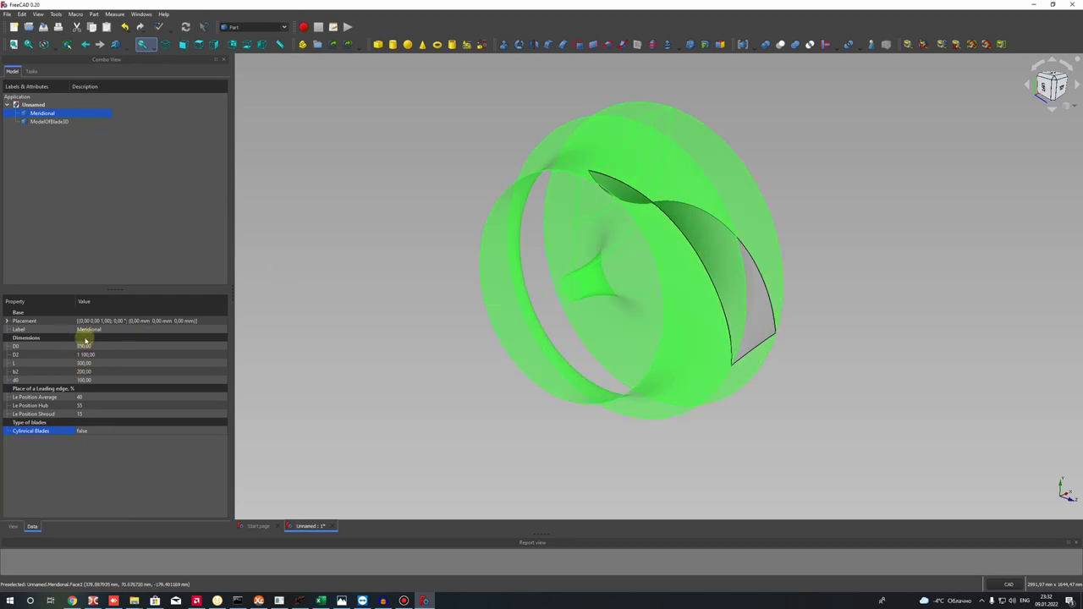
Show the angle properties of ModelOfBlade3D and examine the blade's inlet and outlet edges along the shroud.
left_click(63, 121)
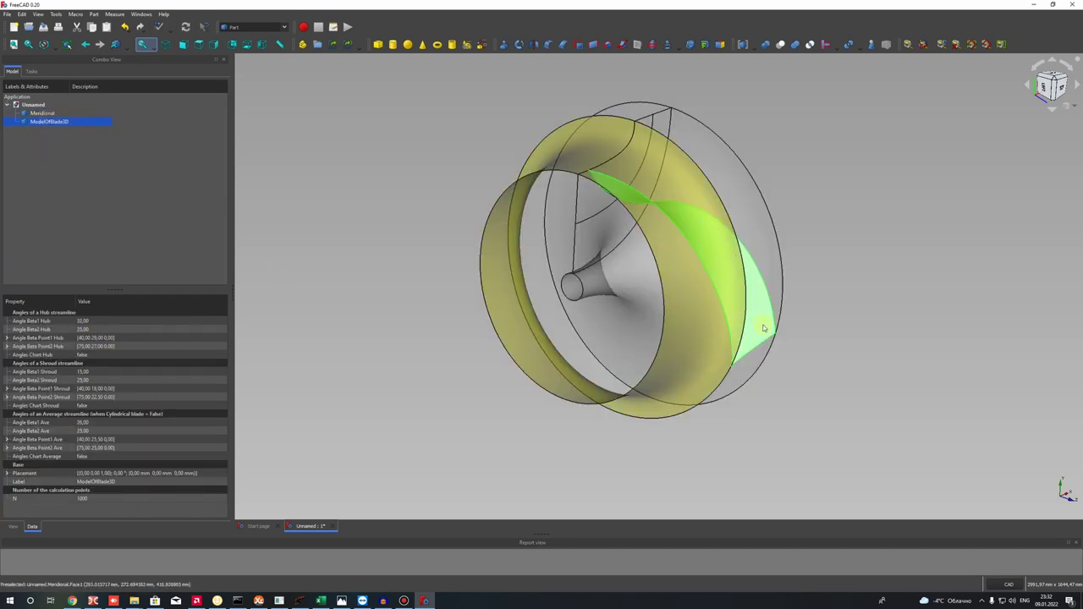
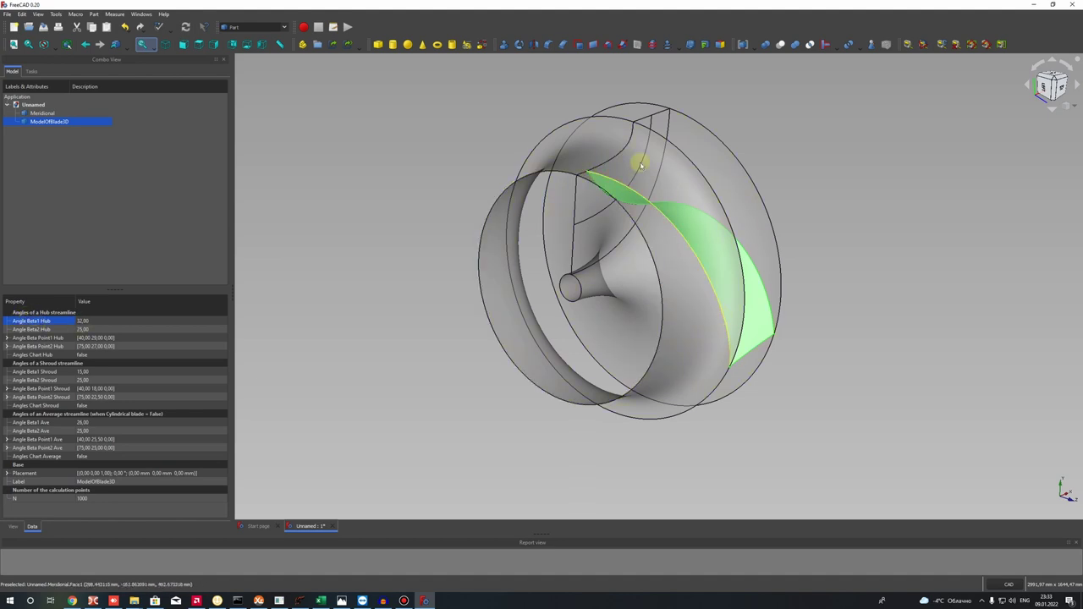
scroll(629, 181, "up", 3)
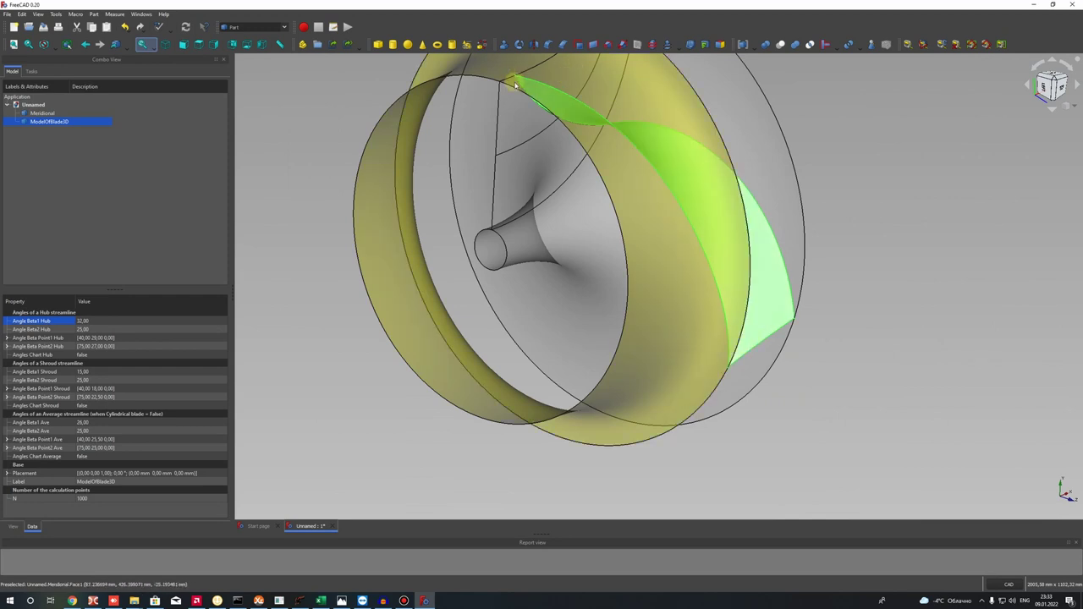
scroll(575, 237, "up", 5)
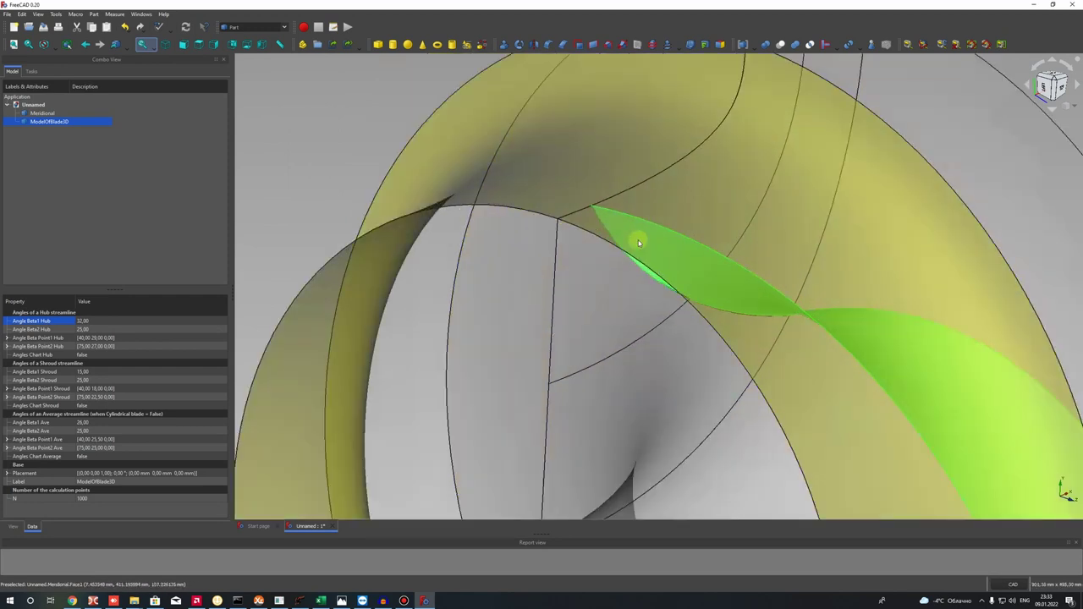
scroll(660, 271, "down", 5)
scroll(652, 296, "up", 8)
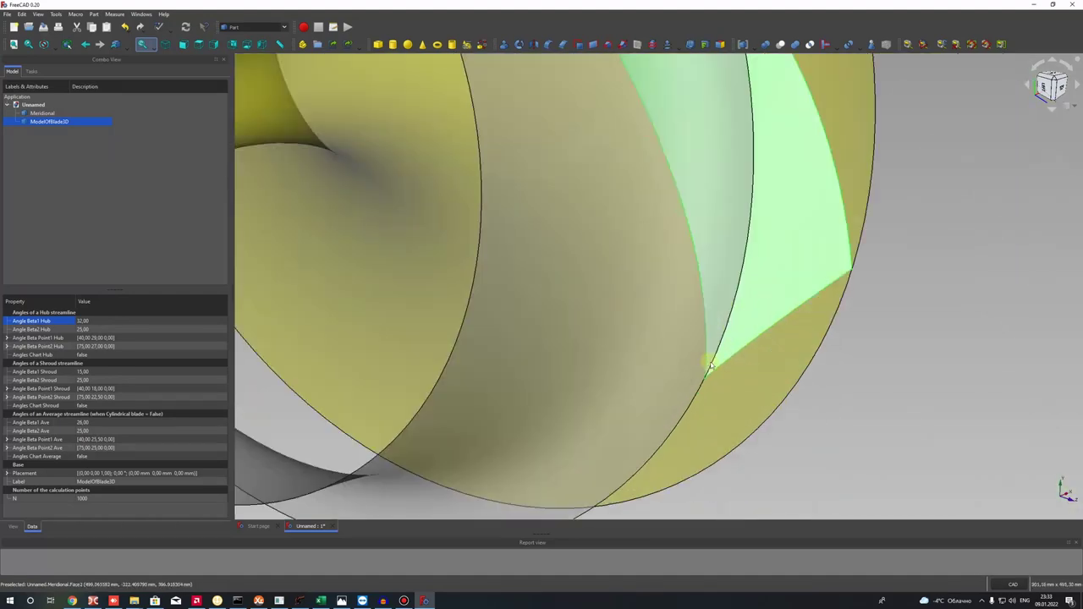
scroll(648, 306, "down", 5)
scroll(645, 308, "up", 2)
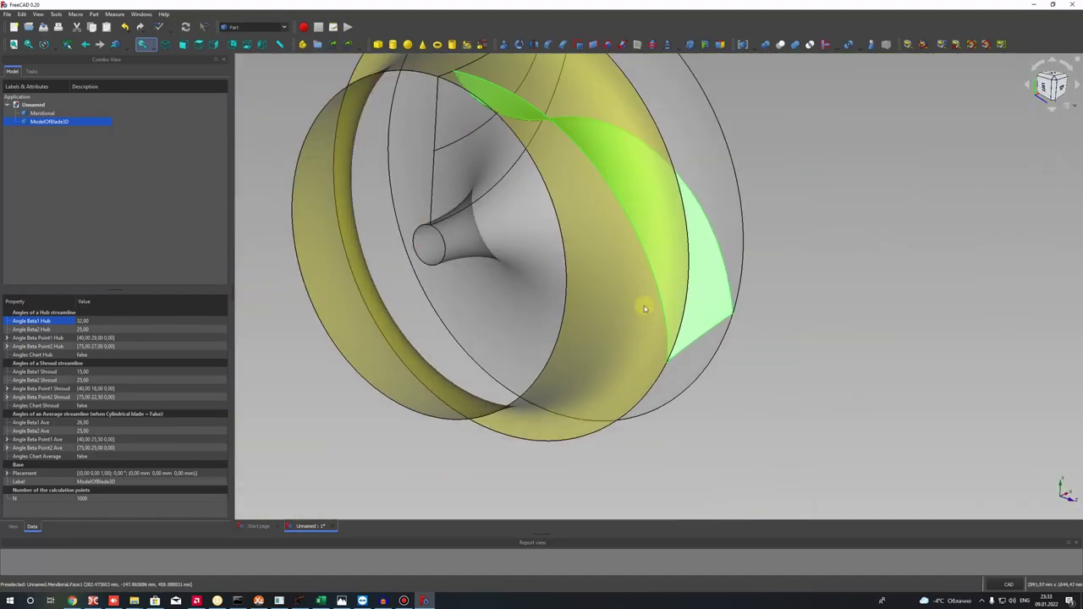
scroll(633, 216, "down", 4)
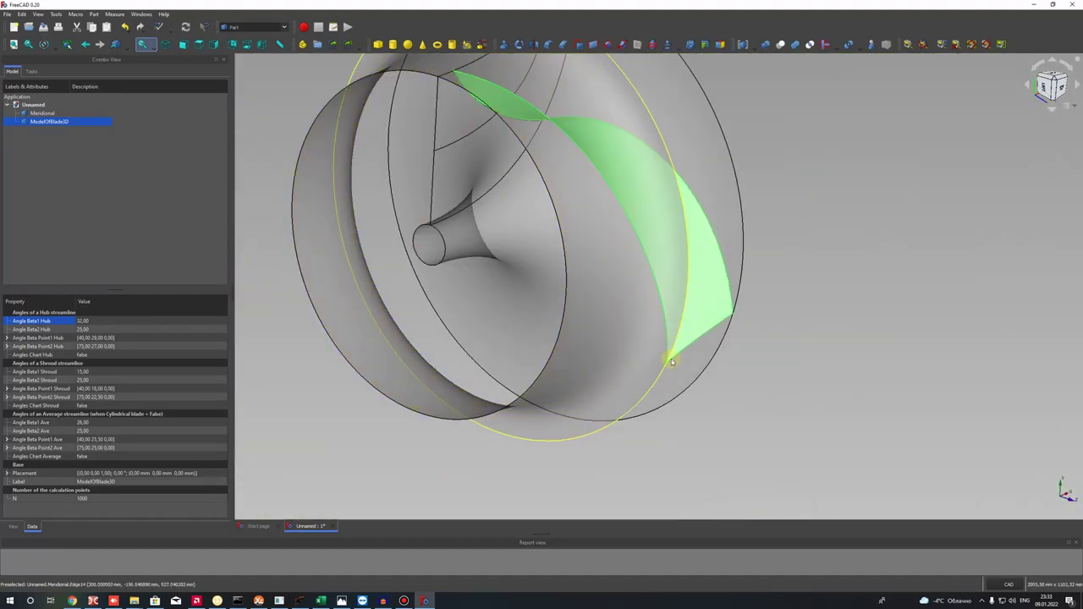
scroll(608, 171, "up", 4)
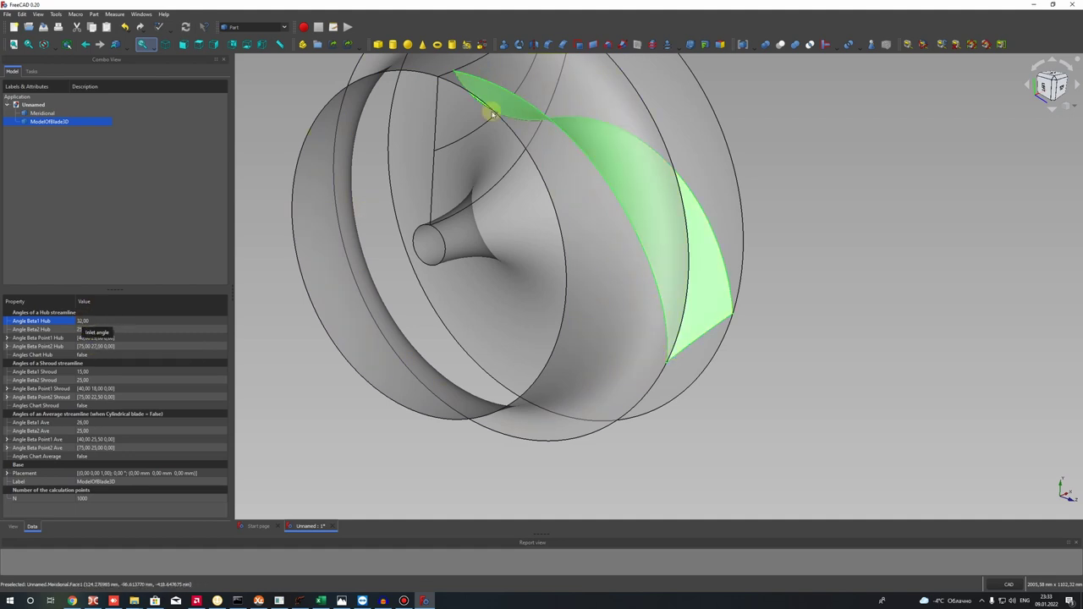
Review the Angle Beta1 Hub and Angle Beta2 Hub values while viewing the blade from the hub and inlet sides.
left_click(83, 321)
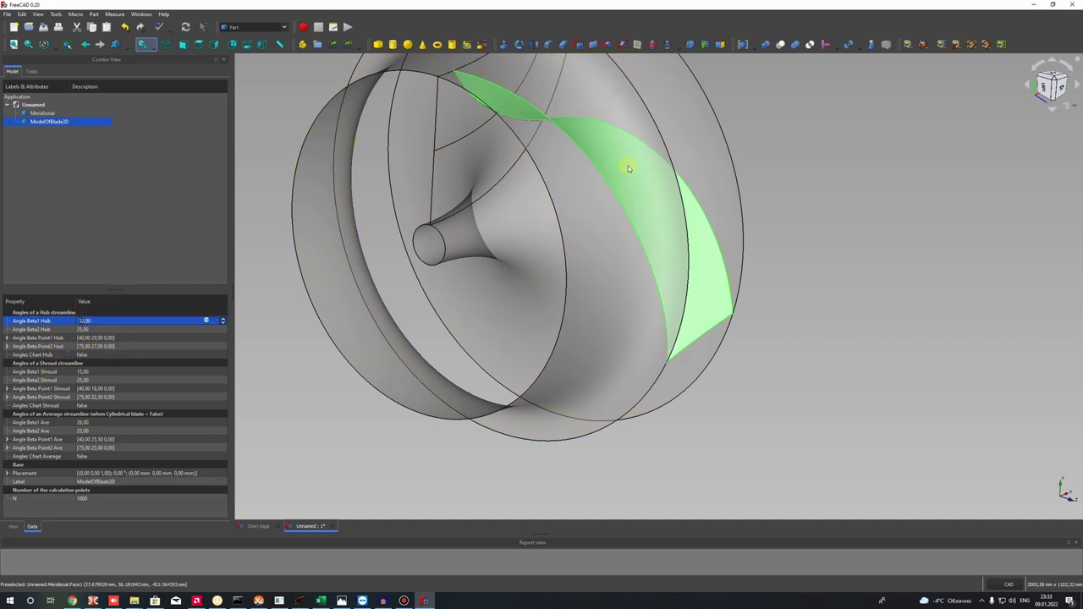
middle_click_drag(604, 239, 741, 74)
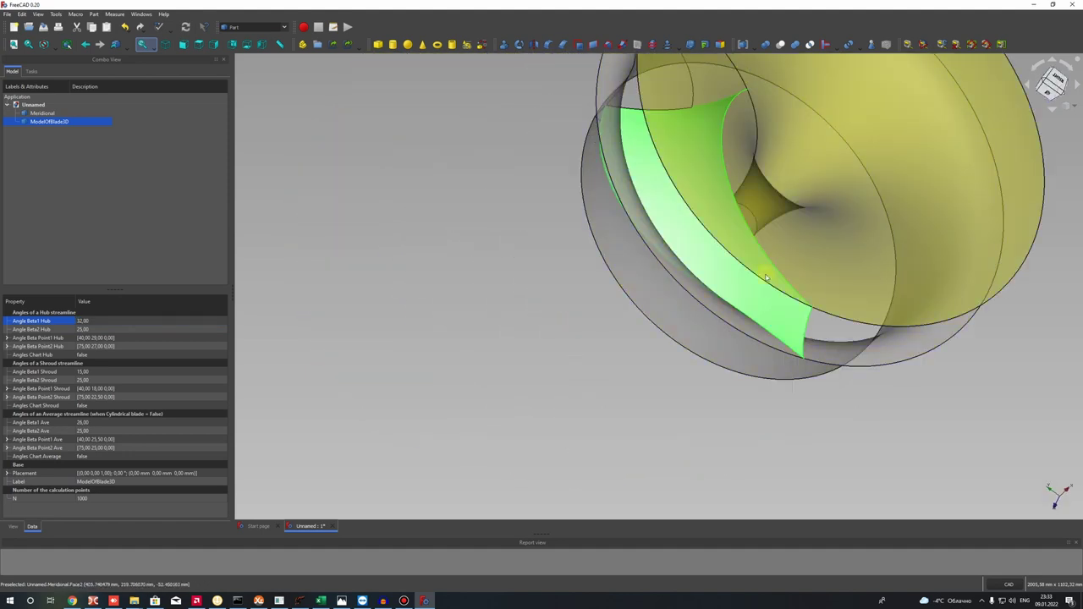
middle_click_drag(749, 206, 537, 169)
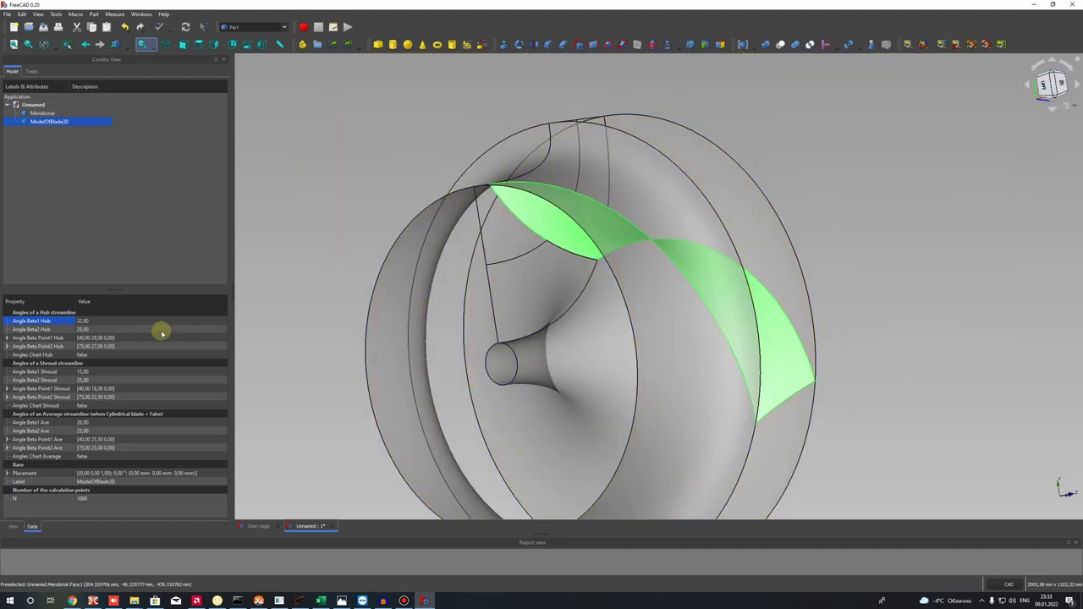
left_click(84, 329)
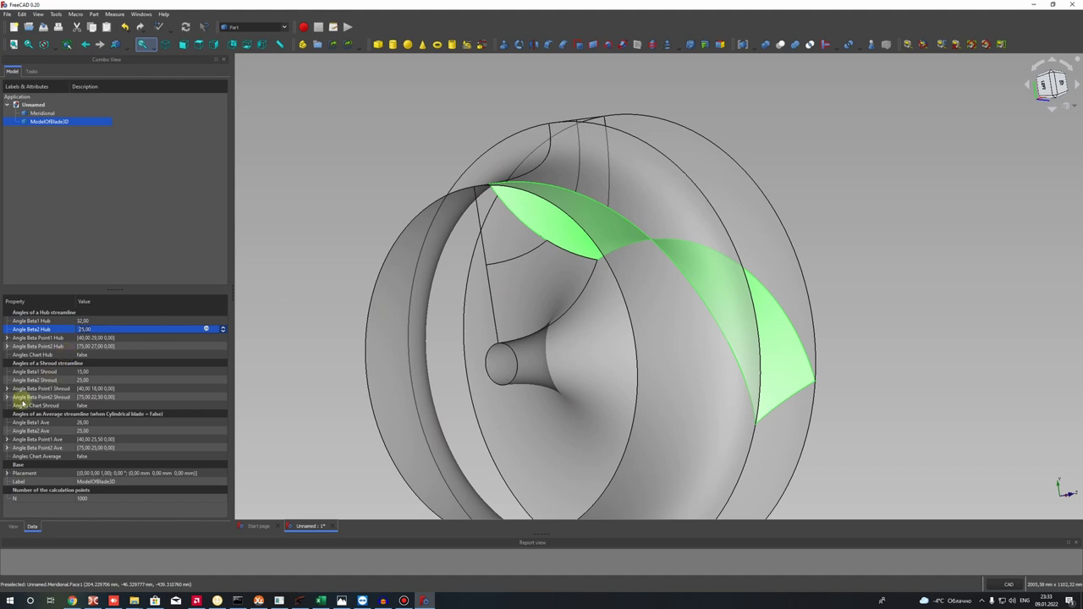
Try an Angle Beta1 Shroud of 30, inspect the reshaped blade from several sides, and set the angle back to 15.
left_click(85, 371)
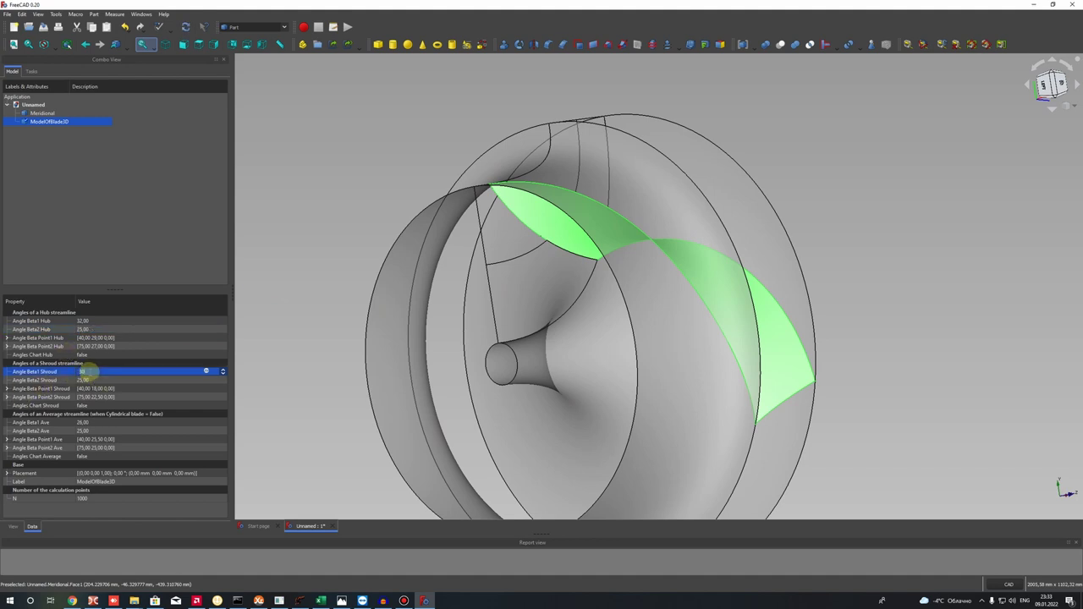
type("30")
key("Return")
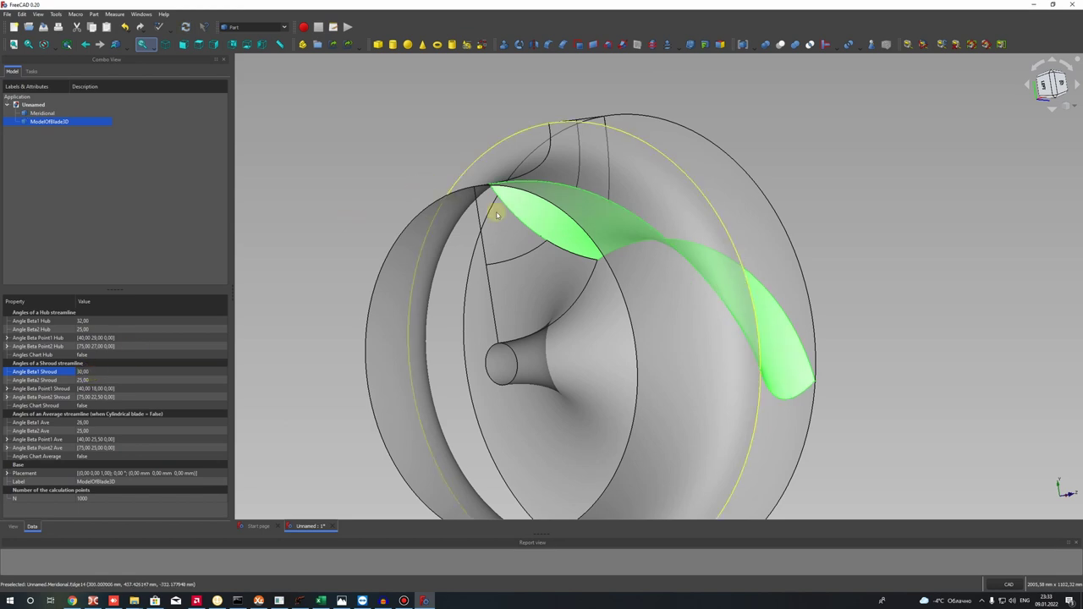
middle_click_drag(692, 284, 533, 271)
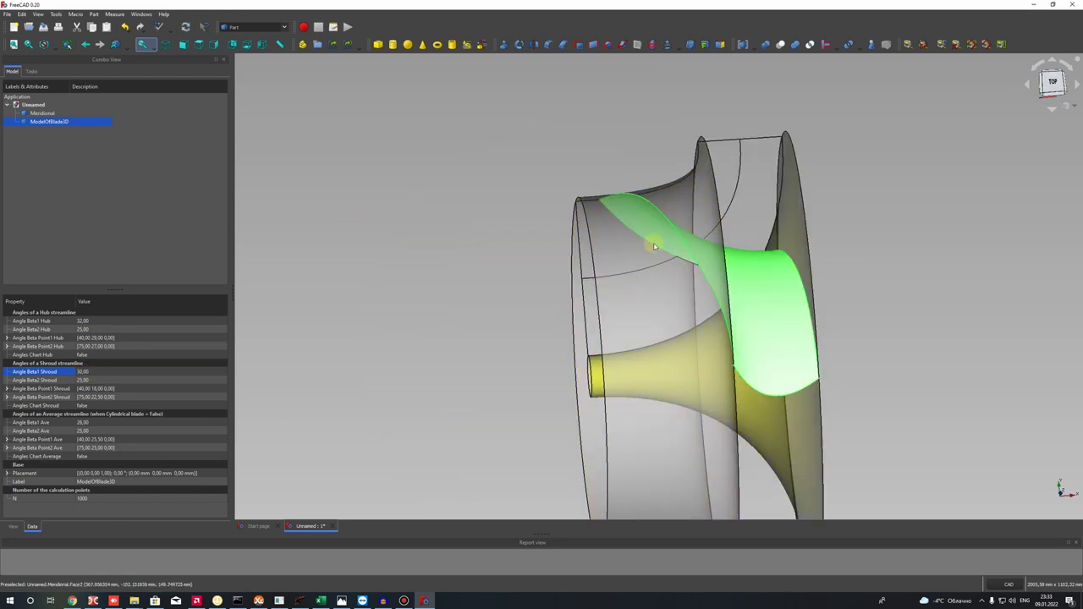
middle_click_drag(651, 245, 612, 193)
middle_click_drag(523, 260, 767, 318)
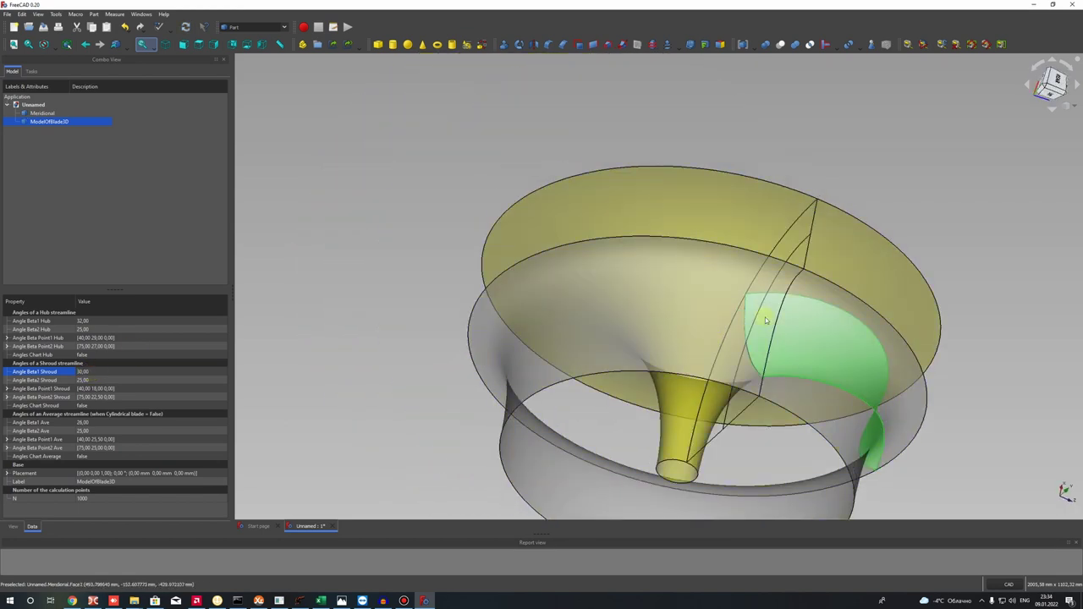
scroll(810, 358, "up", 2)
middle_click_drag(810, 358, 691, 278)
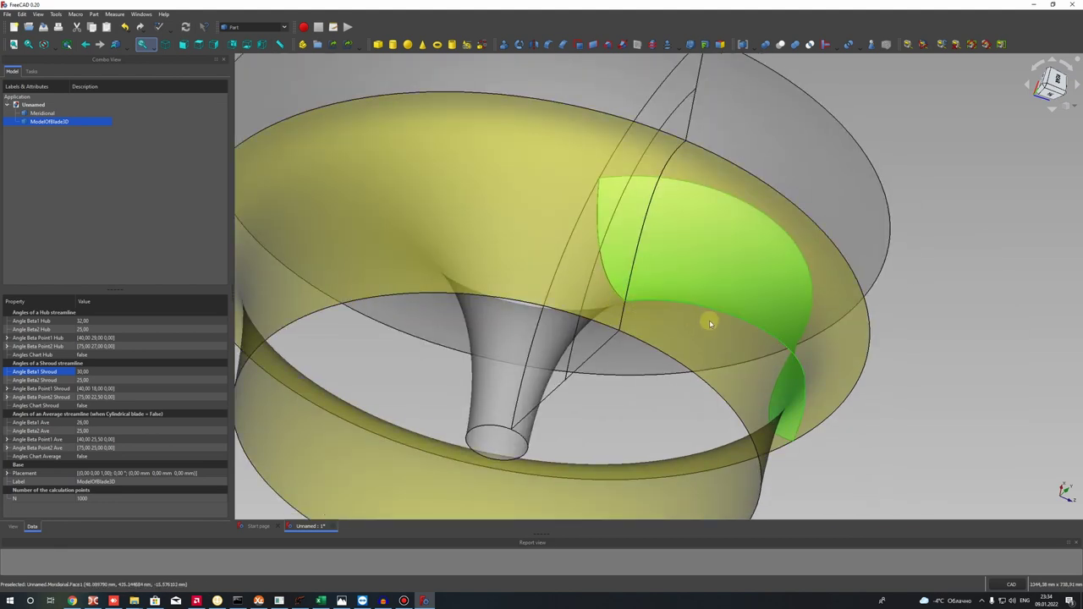
left_click(101, 372)
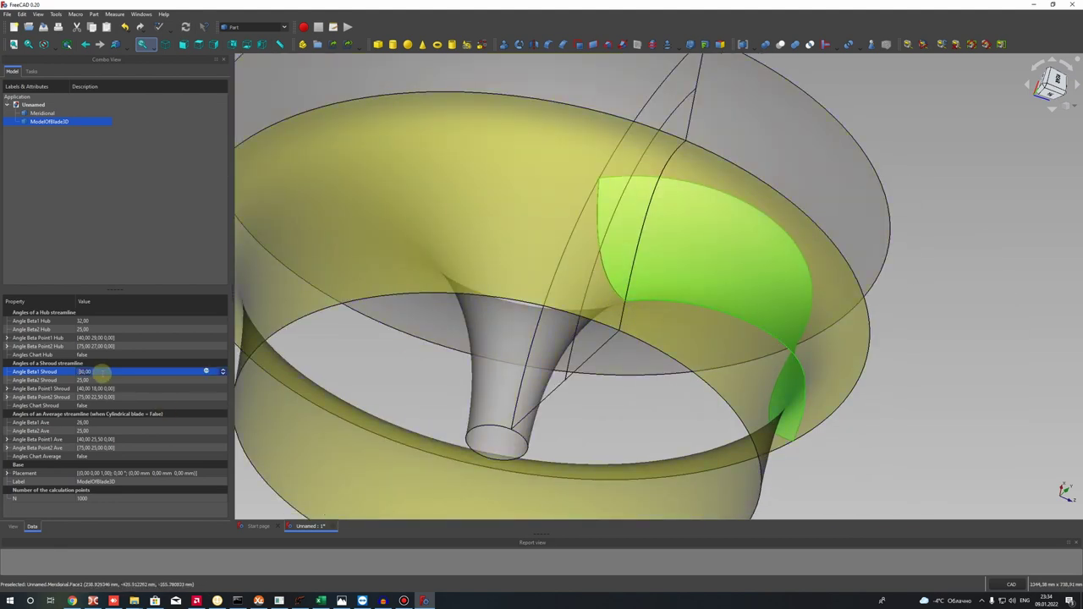
key("Return")
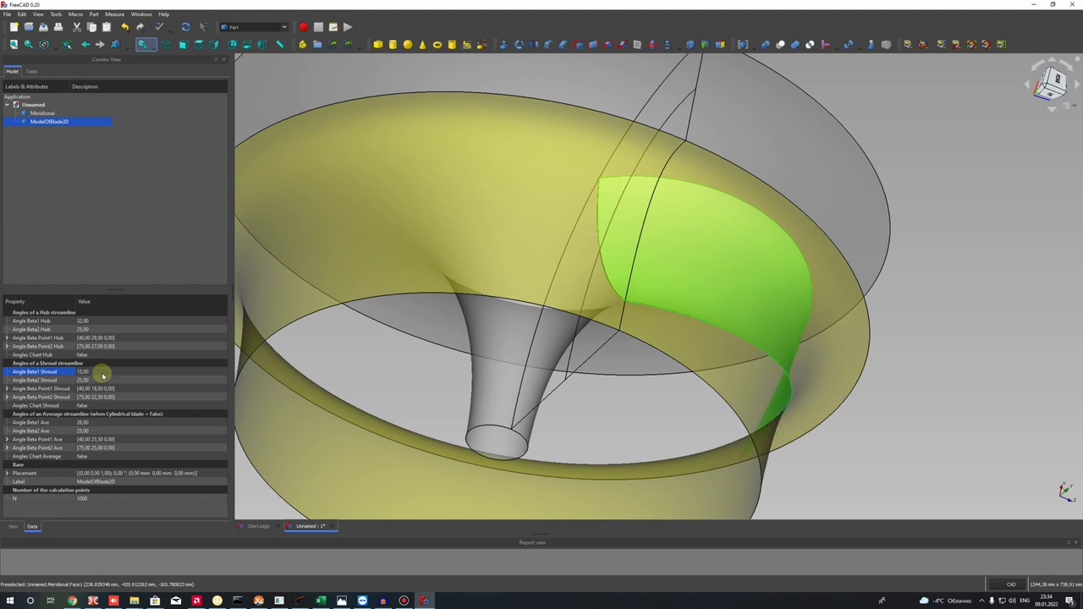
Set Angle Beta1 Shroud of ModelOfBlade3D to 20 and compare the blade surface unselected and selected.
middle_click_drag(799, 282, 762, 245)
scroll(761, 244, "down", 4)
scroll(854, 311, "down", 2)
middle_click_drag(855, 312, 670, 290)
scroll(752, 274, "up", 4)
left_click(84, 372)
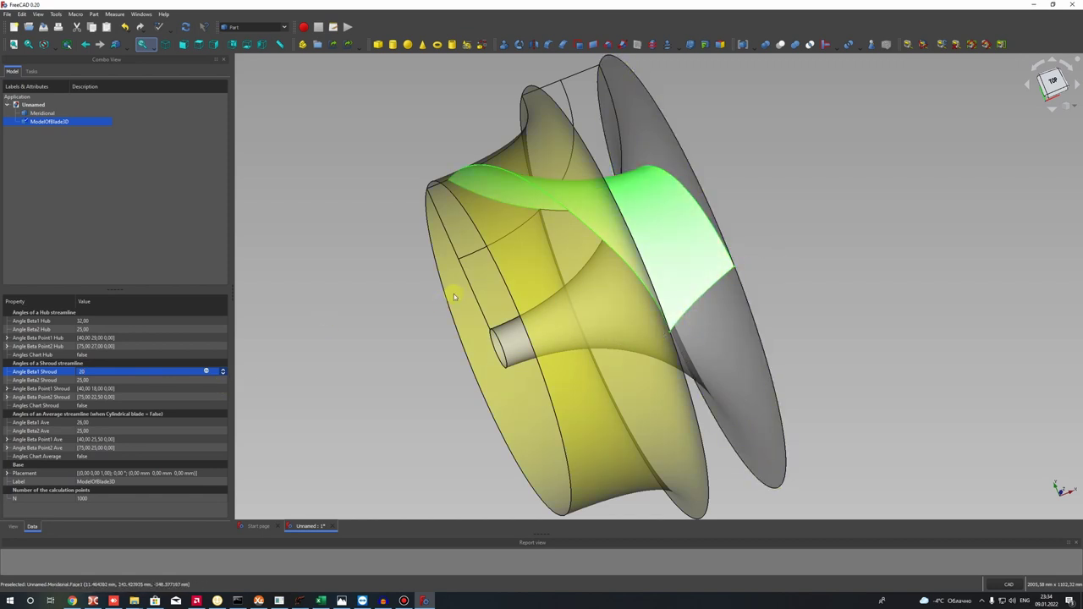
key("Return")
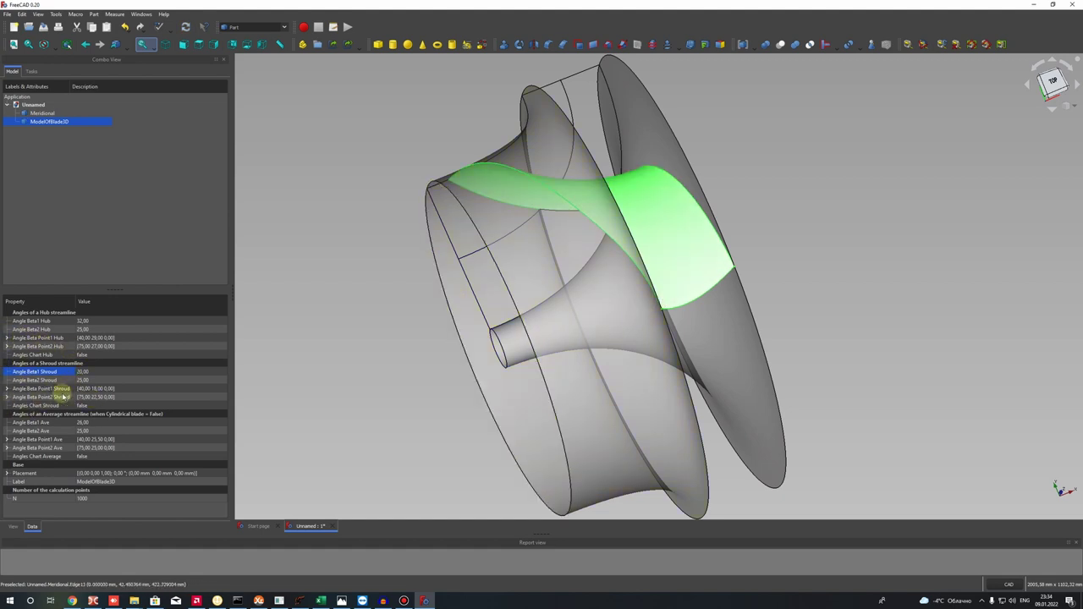
key("ctrl+z")
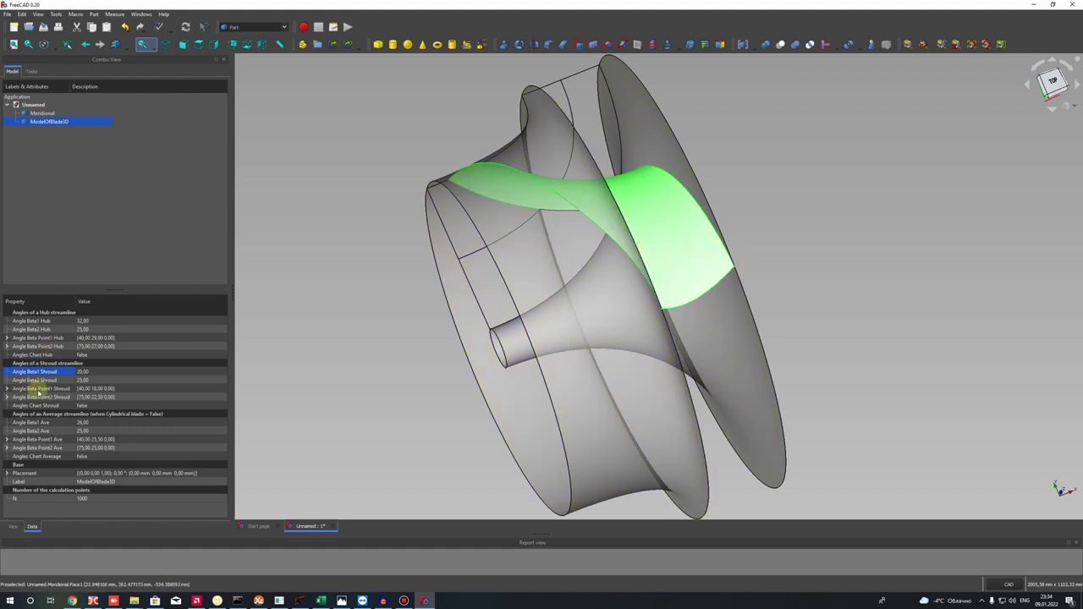
left_click(336, 345)
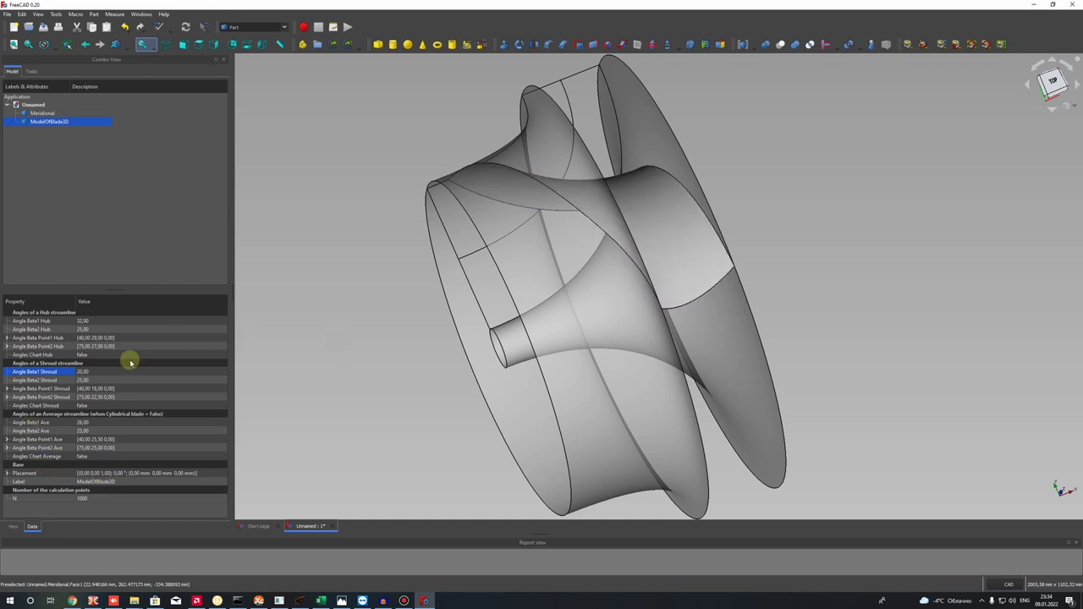
left_click(52, 121)
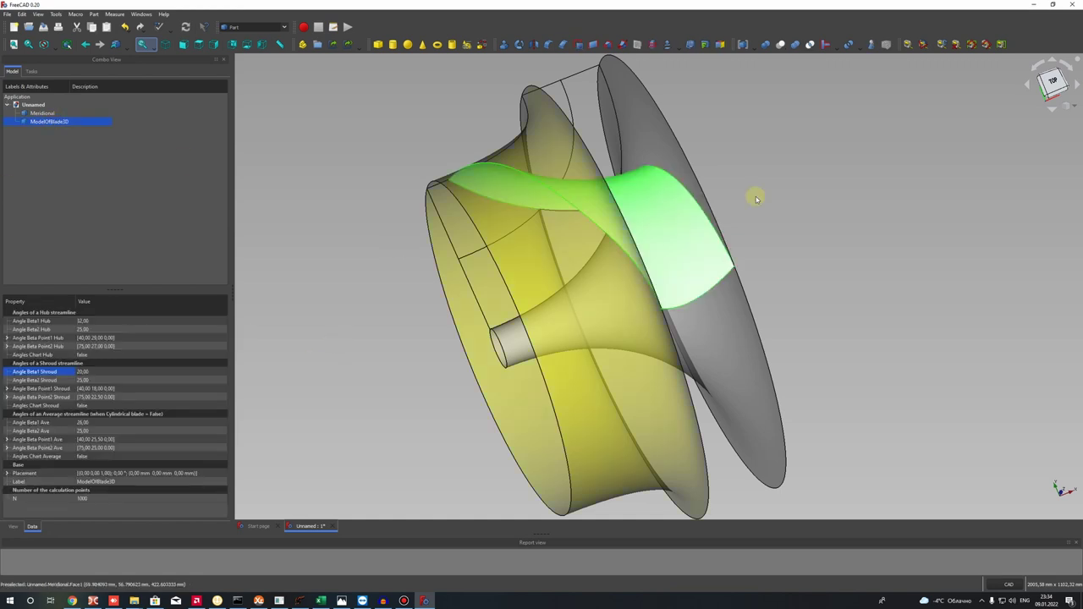
Select ModelOfBlade3D and run the user macro 3_CentrifugalImpeller3D.py to generate the 3D impeller blades.
middle_click_drag(811, 253, 699, 225)
middle_click_drag(619, 208, 758, 341)
scroll(750, 296, "up", 2)
scroll(697, 282, "down", 2)
key("0")
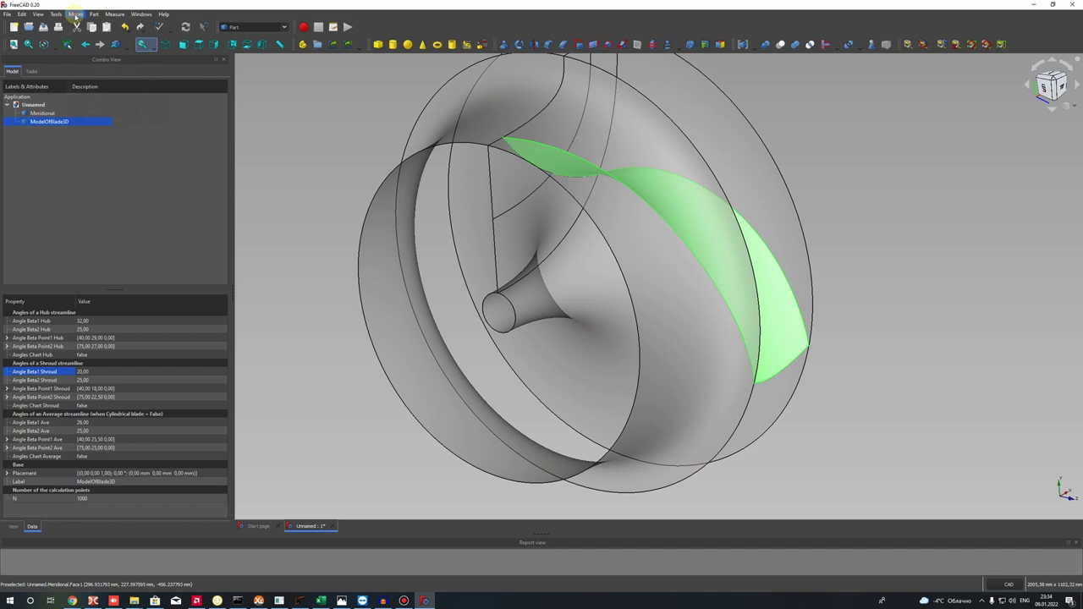
left_click(75, 14)
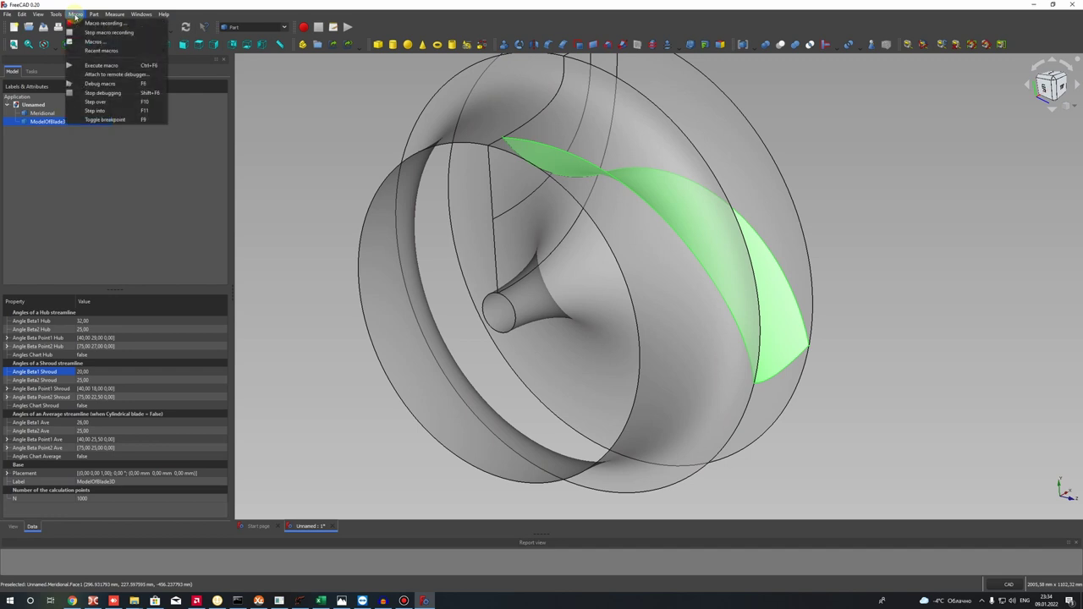
left_click(100, 65)
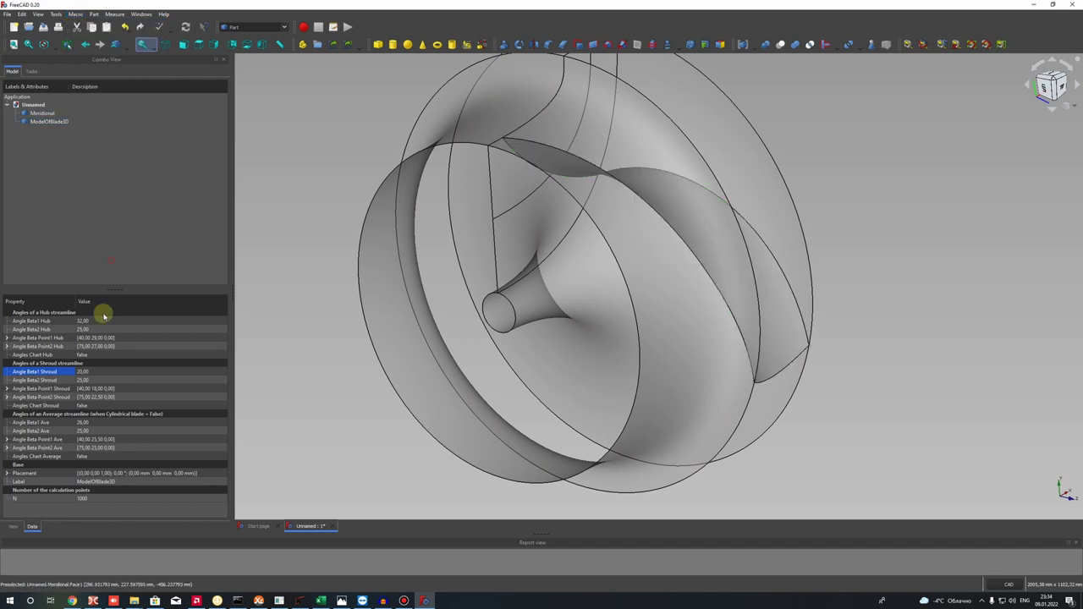
left_click(49, 121)
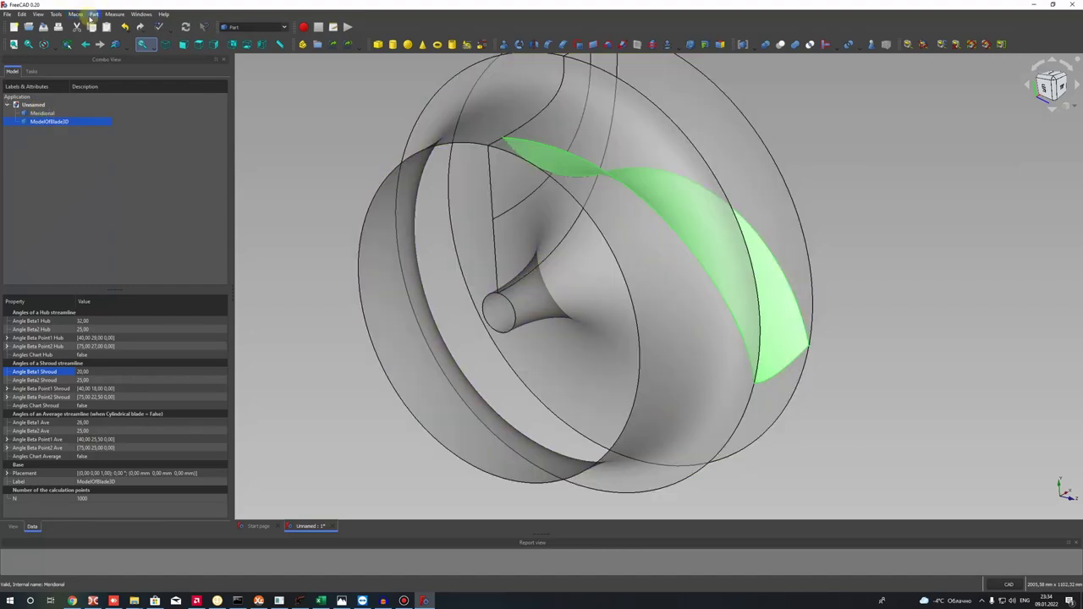
left_click(75, 14)
left_click(97, 46)
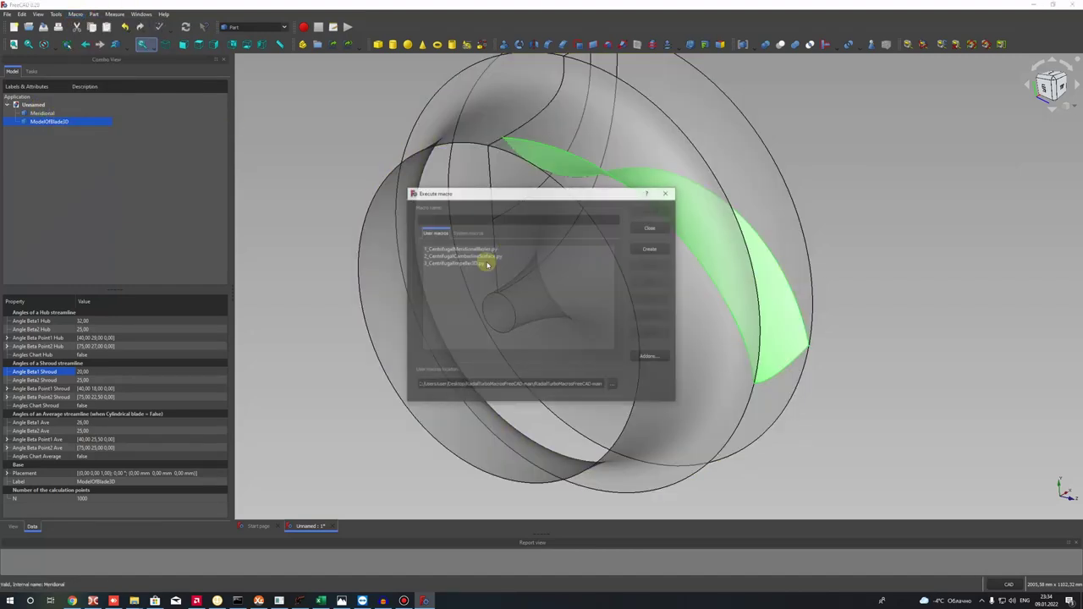
left_click(436, 262)
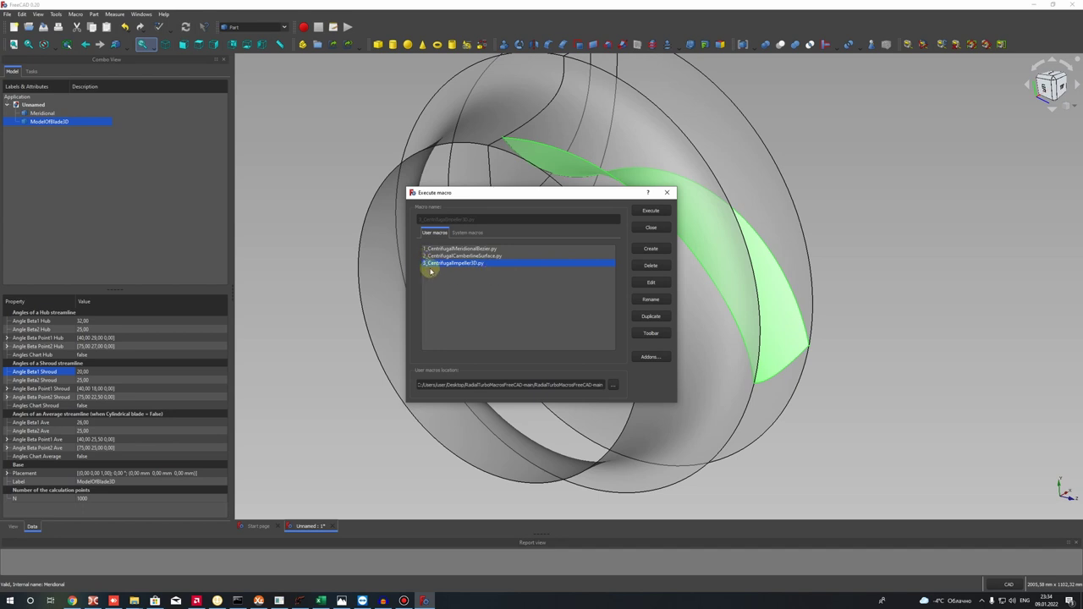
left_click(651, 211)
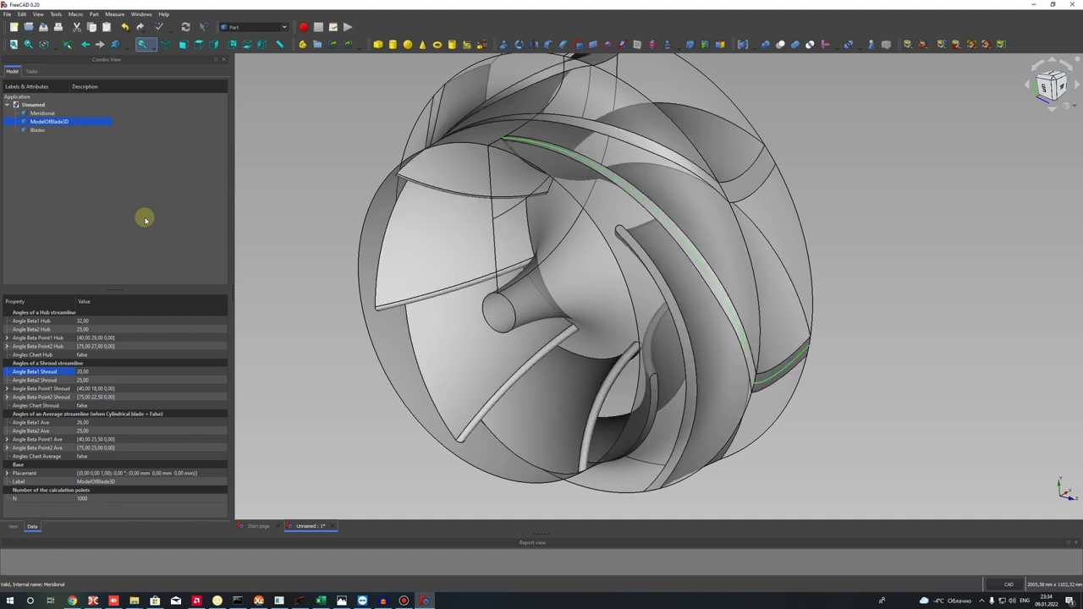
Set Angle Beta1 Shroud of ModelOfBlade3D to 15 and compare the blade surface with the existing 3D blades.
scroll(359, 259, "down", 4)
scroll(359, 250, "up", 4)
middle_click_drag(495, 245, 733, 209)
scroll(673, 237, "down", 4)
scroll(784, 208, "up", 2)
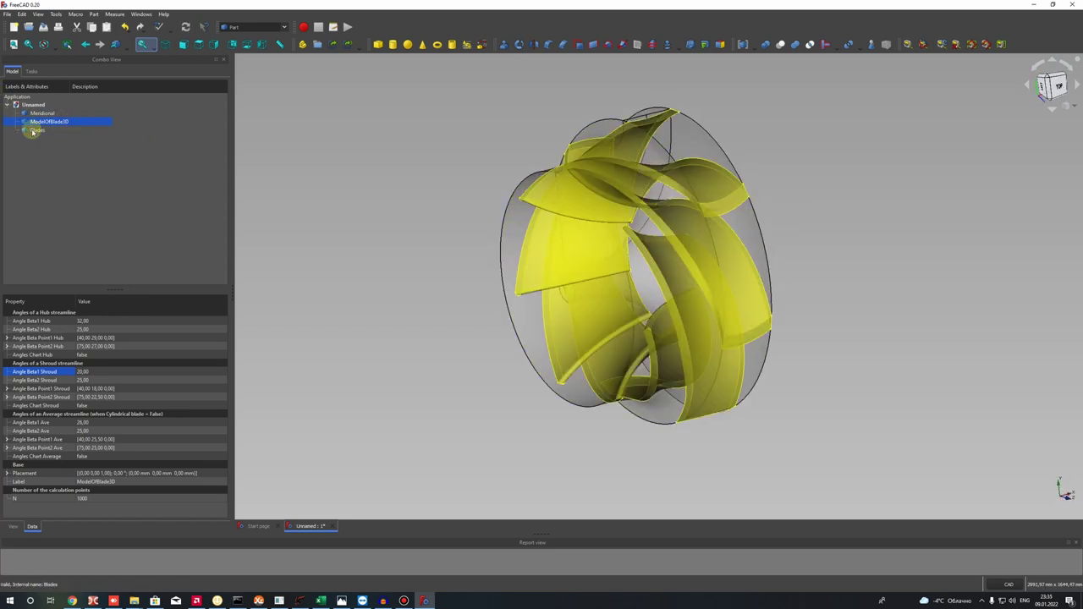
left_click(85, 373)
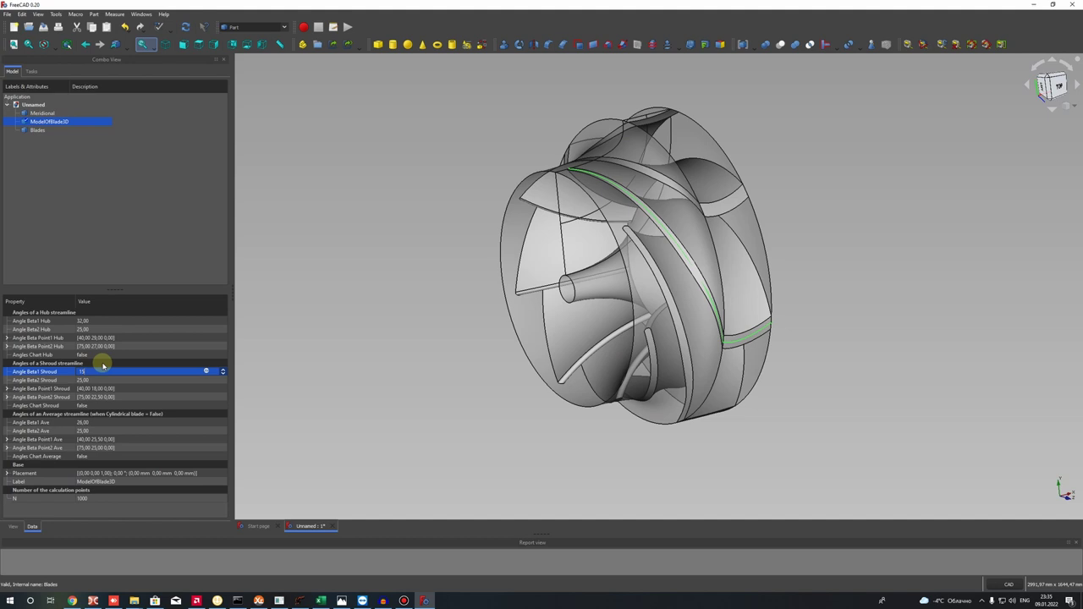
type("15")
key("Return")
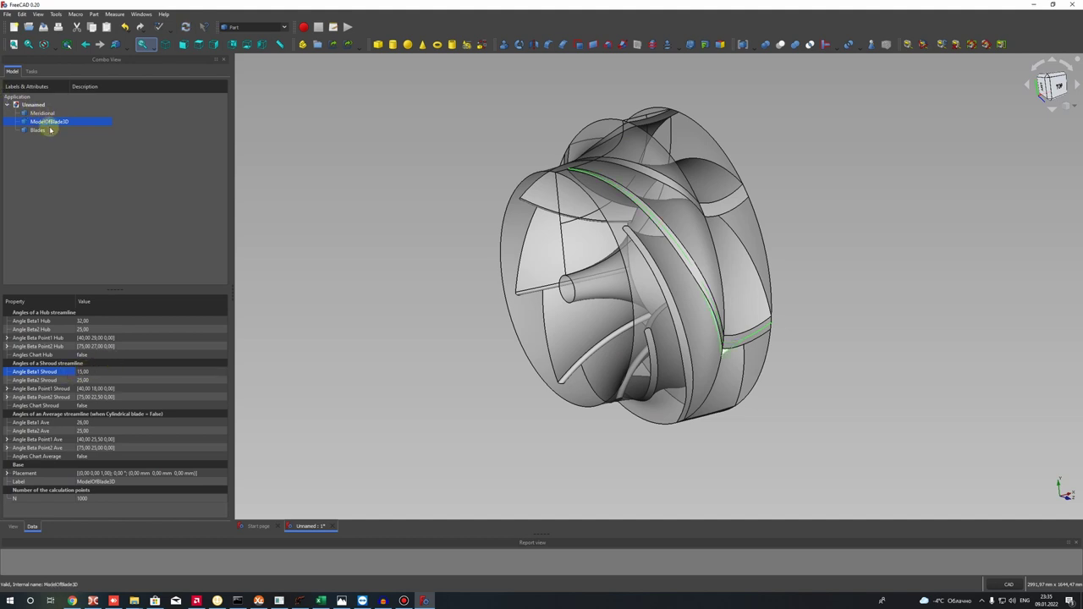
scroll(617, 331, "up", 5)
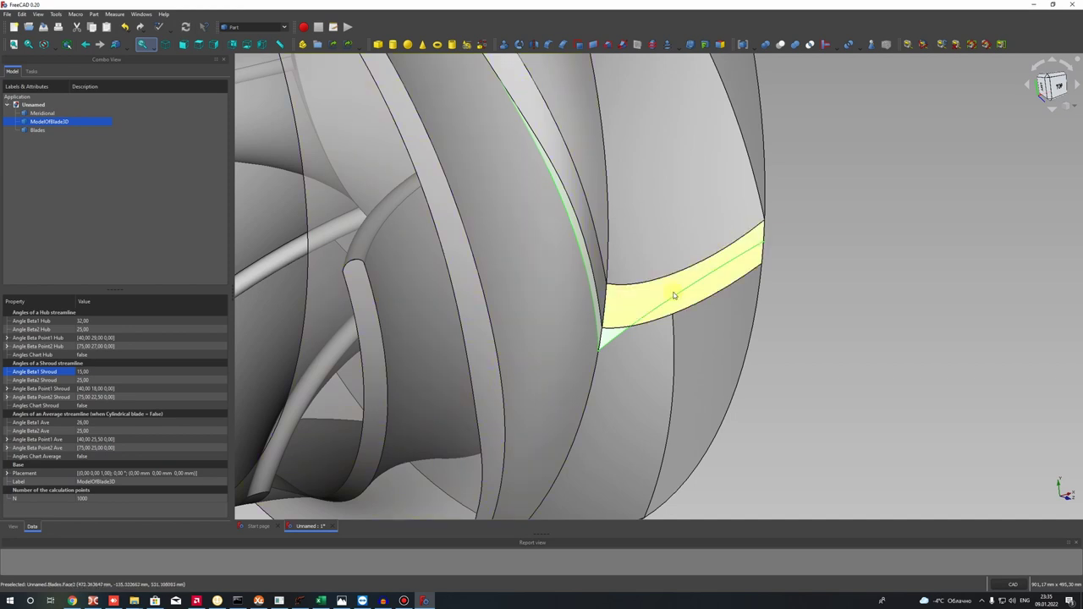
Recompute the Blades object so the 3D blades follow the changed shroud angle, and inspect the blade edges.
left_click(39, 131)
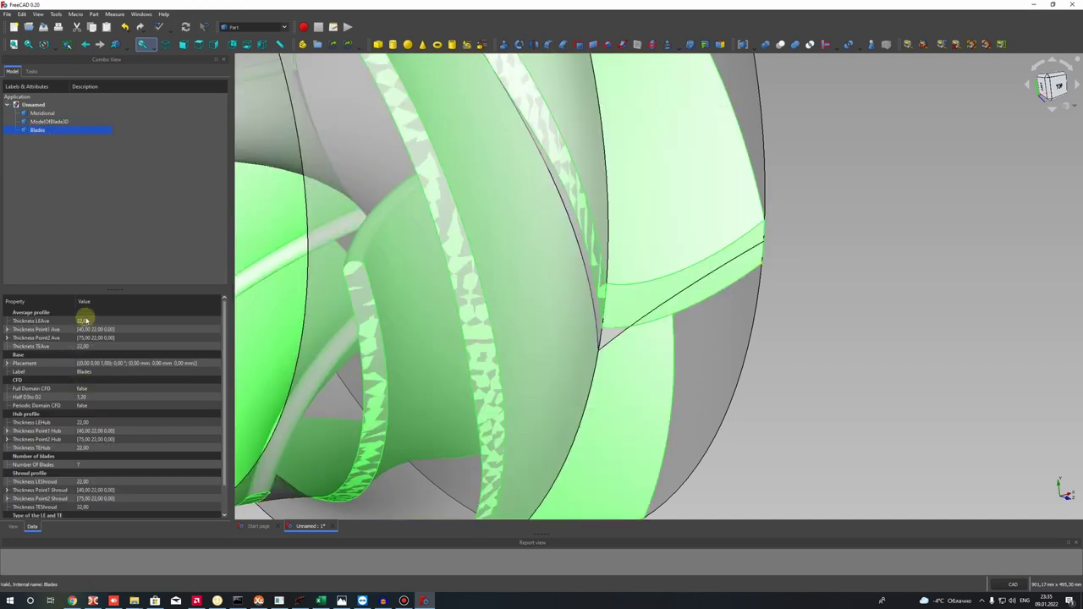
left_click(36, 138)
left_click(36, 132)
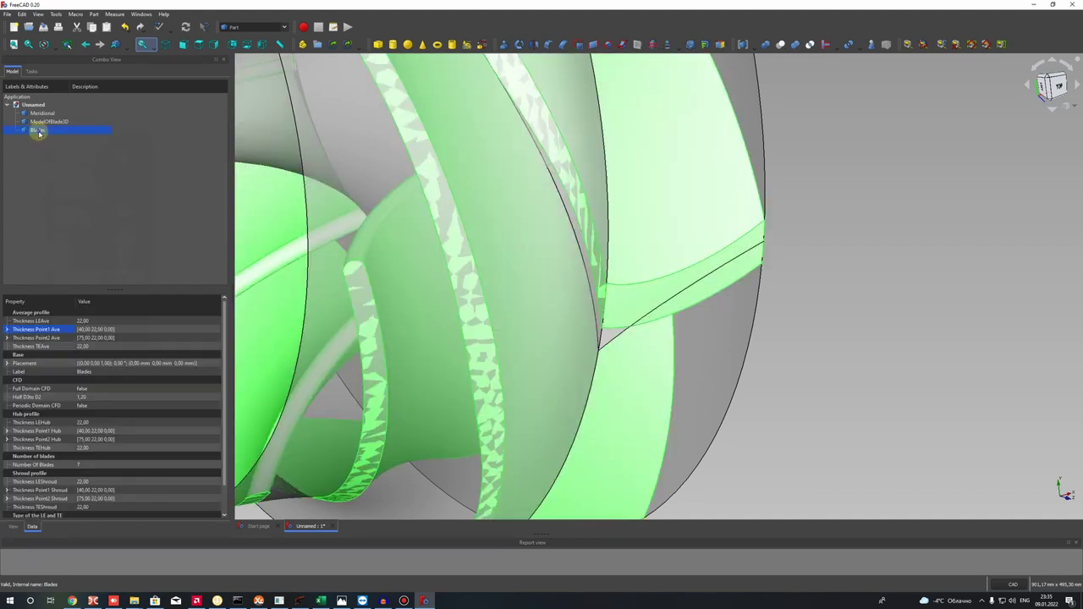
right_click(36, 129)
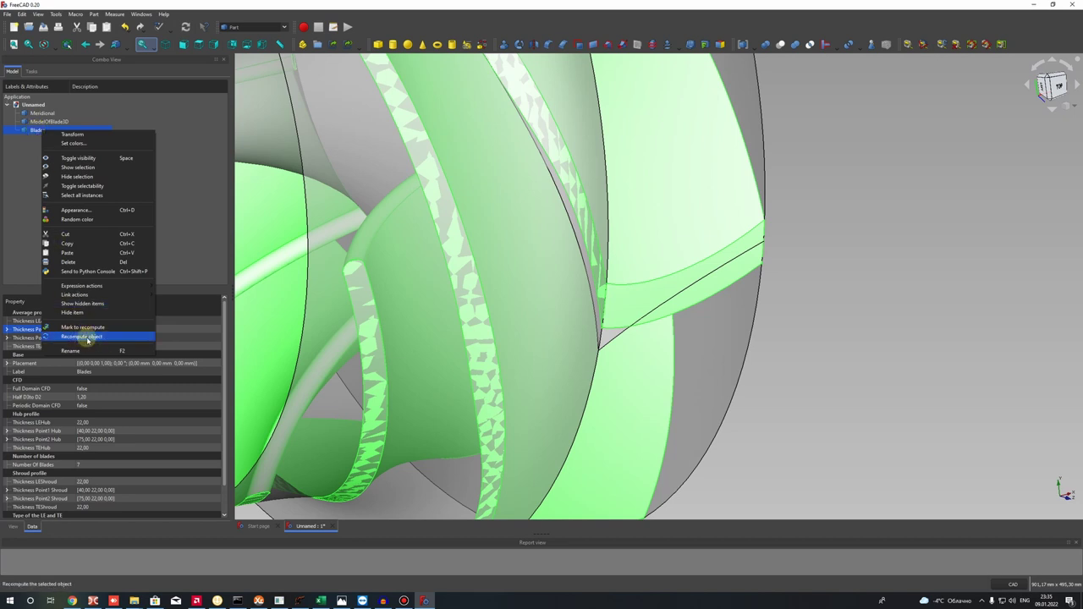
left_click(87, 336)
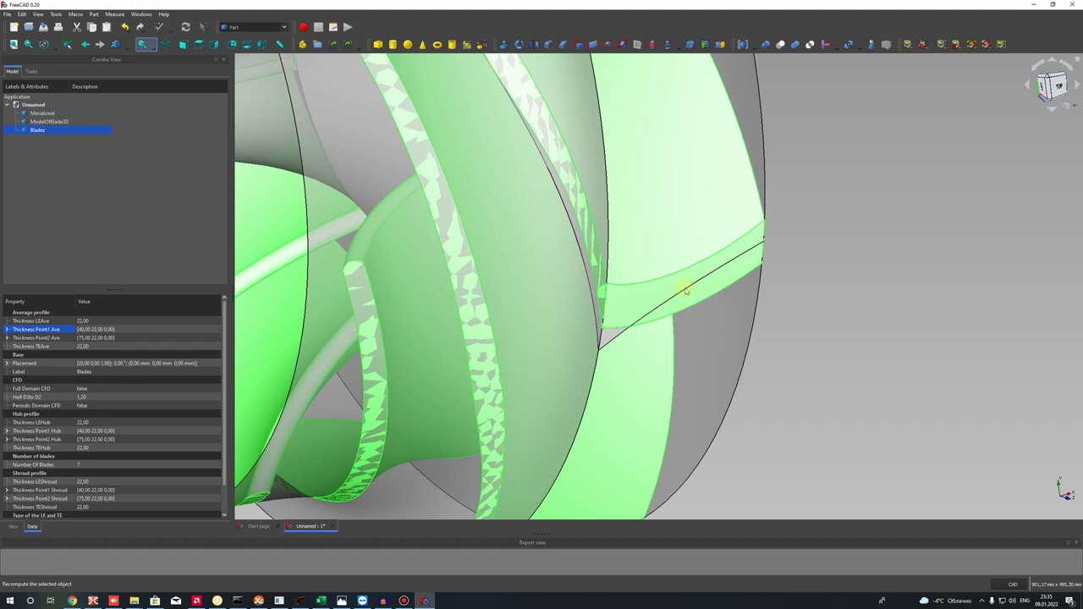
scroll(592, 301, "down", 5)
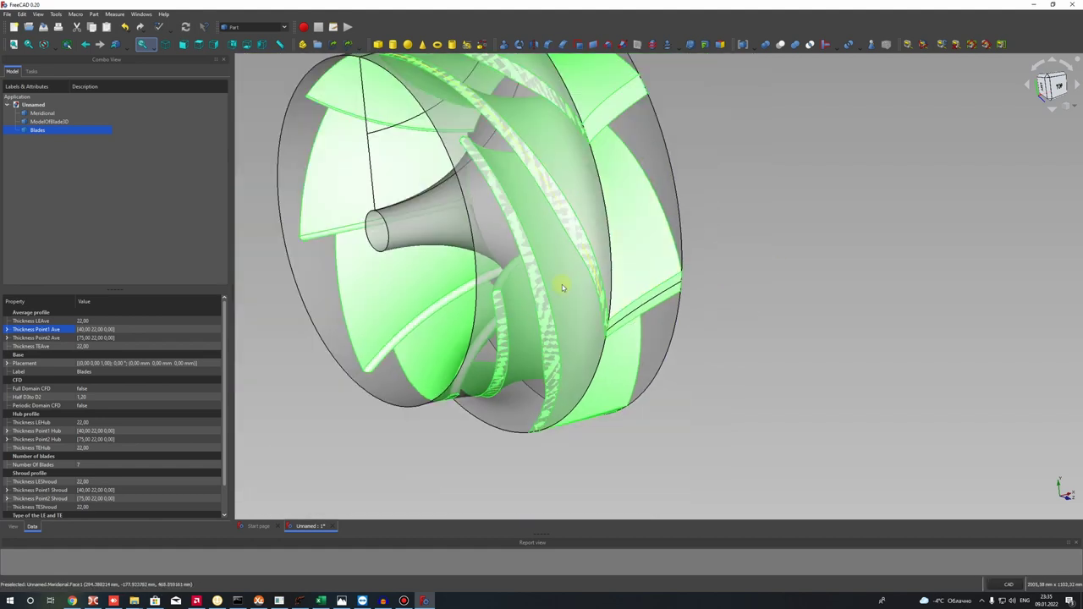
scroll(711, 445, "down", 2)
scroll(659, 350, "up", 4)
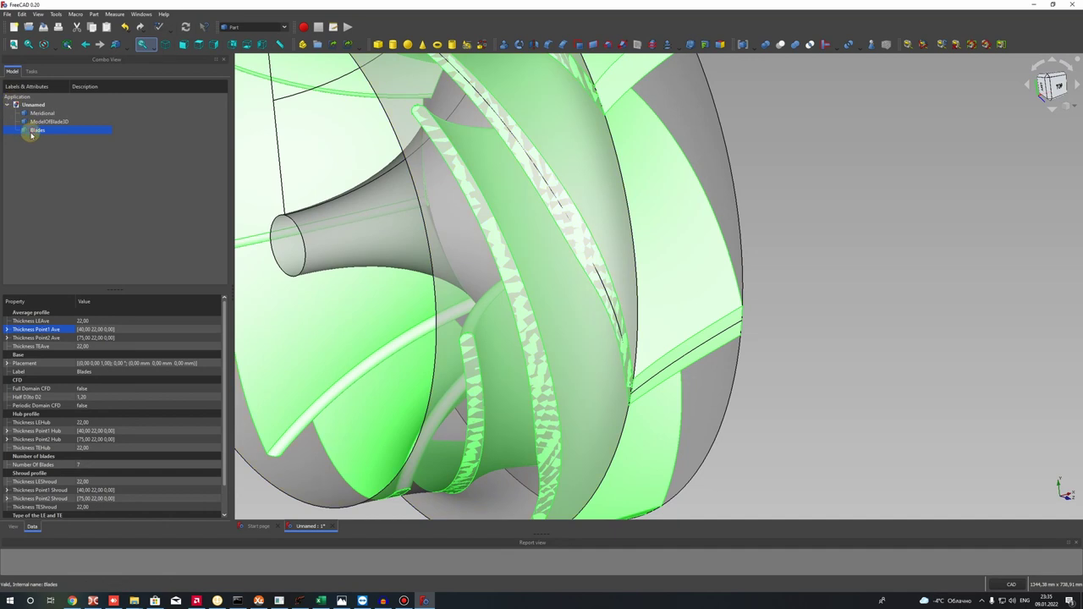
left_click(85, 213)
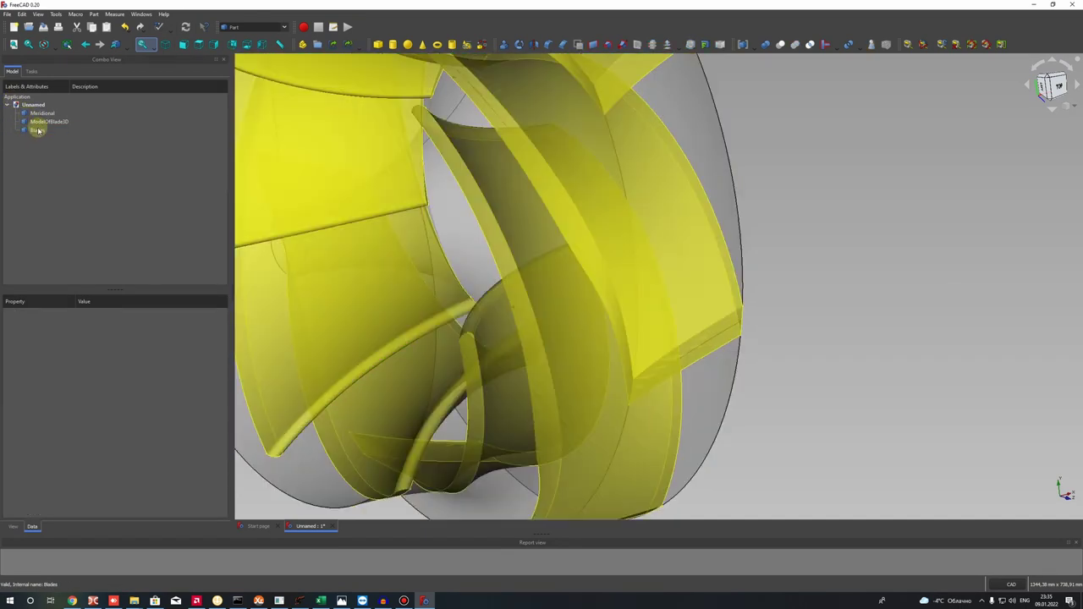
left_click(38, 131)
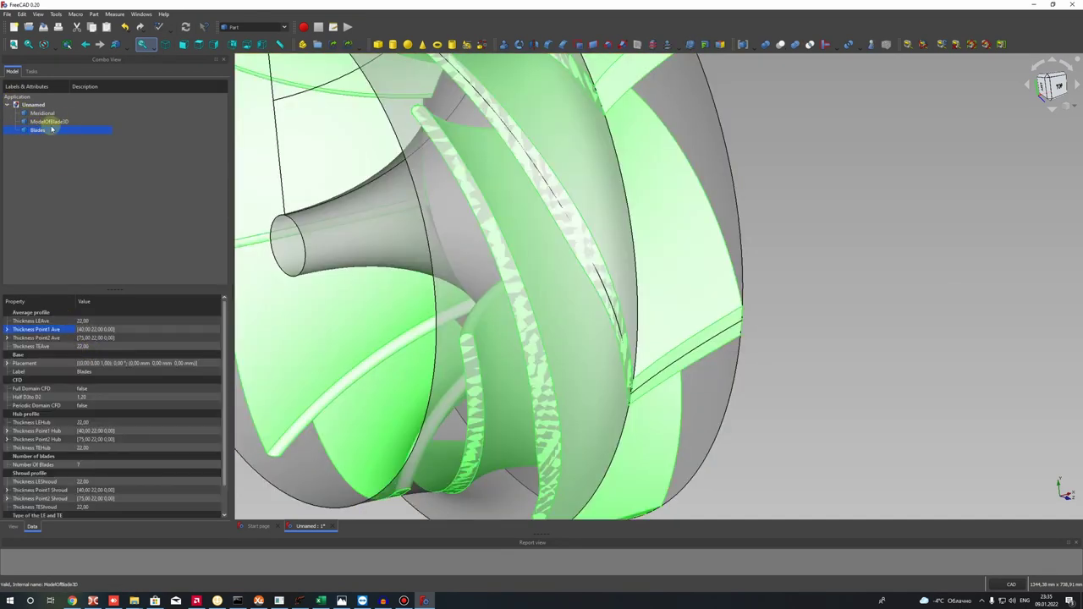
Set Angle Beta1 Shroud of ModelOfBlade3D to 25.
left_click(49, 121)
left_click(84, 321)
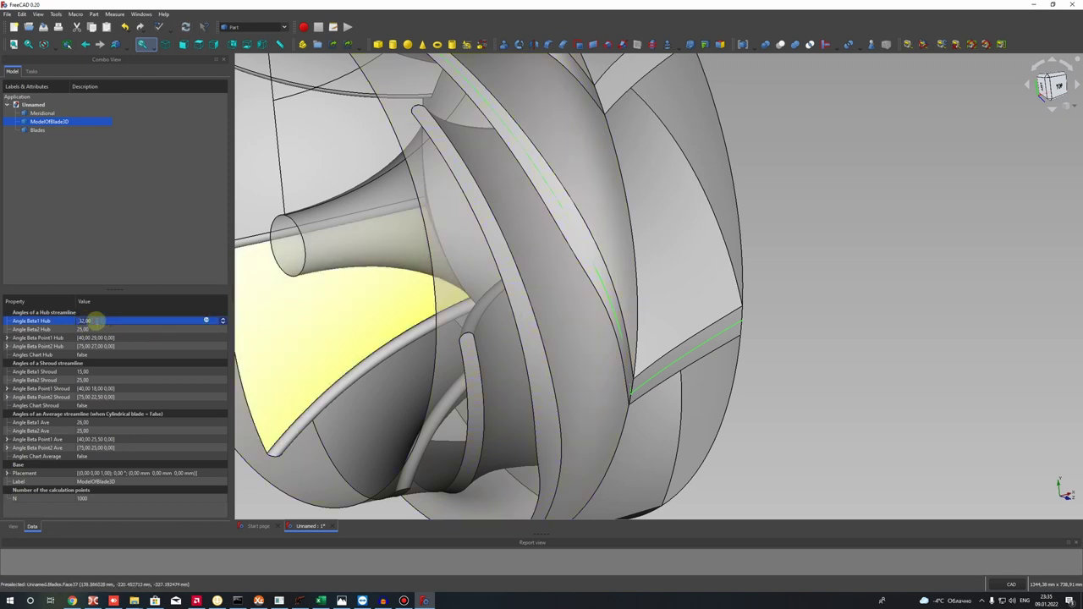
left_click(83, 372)
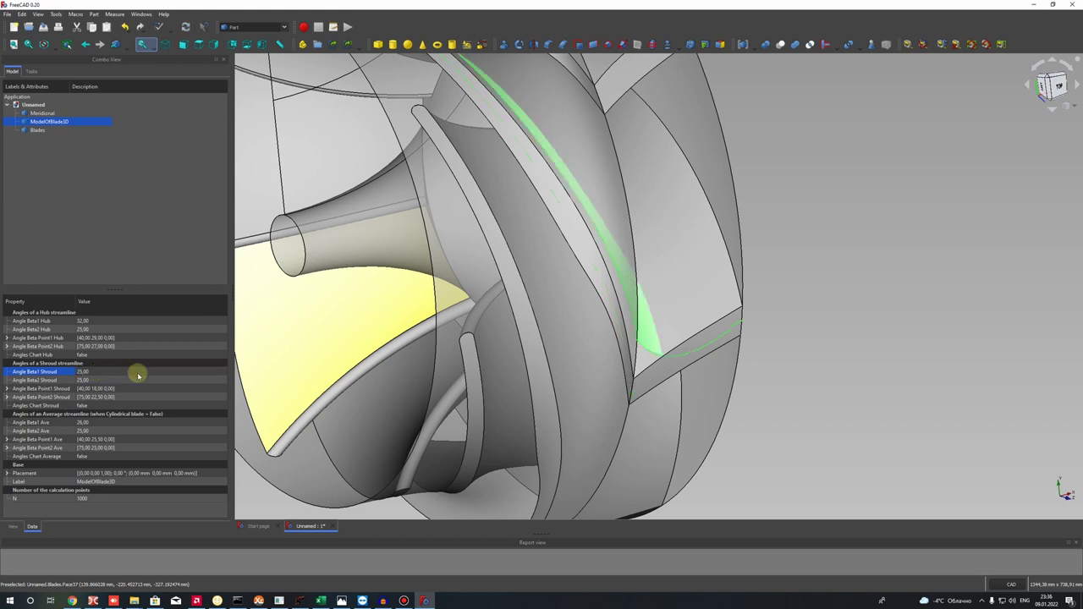
key("Return")
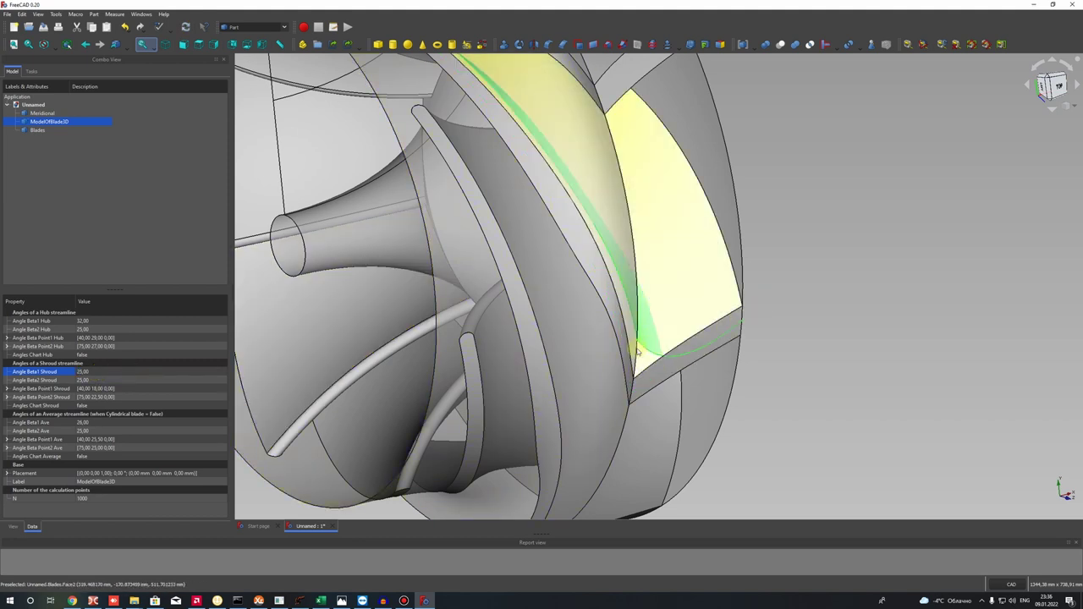
Re-enter 22 as Thickness LEAve of Blades to trigger an update of the 3D blades, and view the whole impeller.
left_click(39, 132)
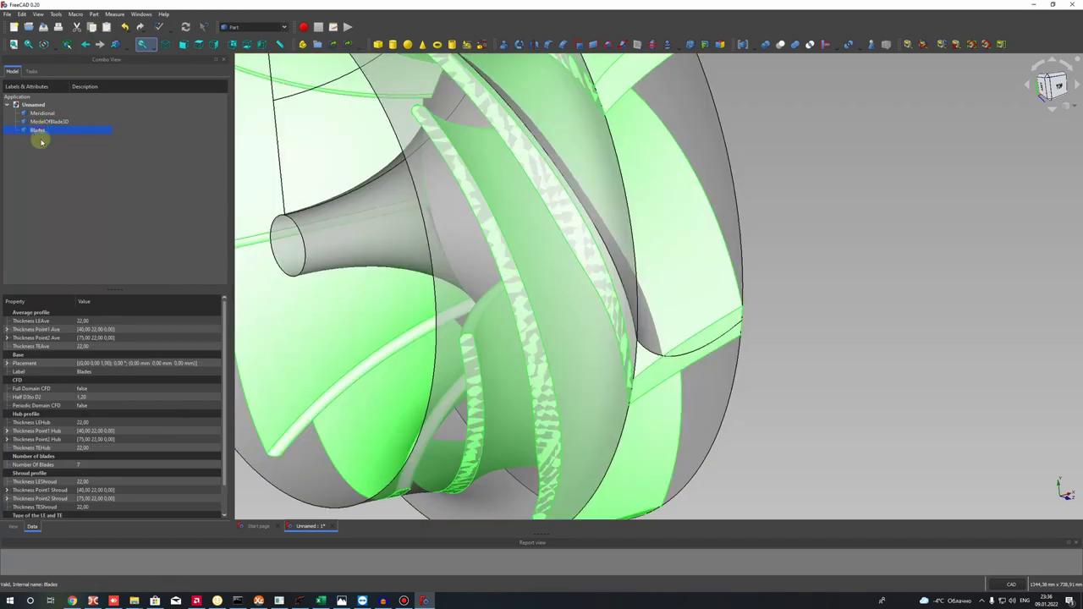
left_click(85, 320)
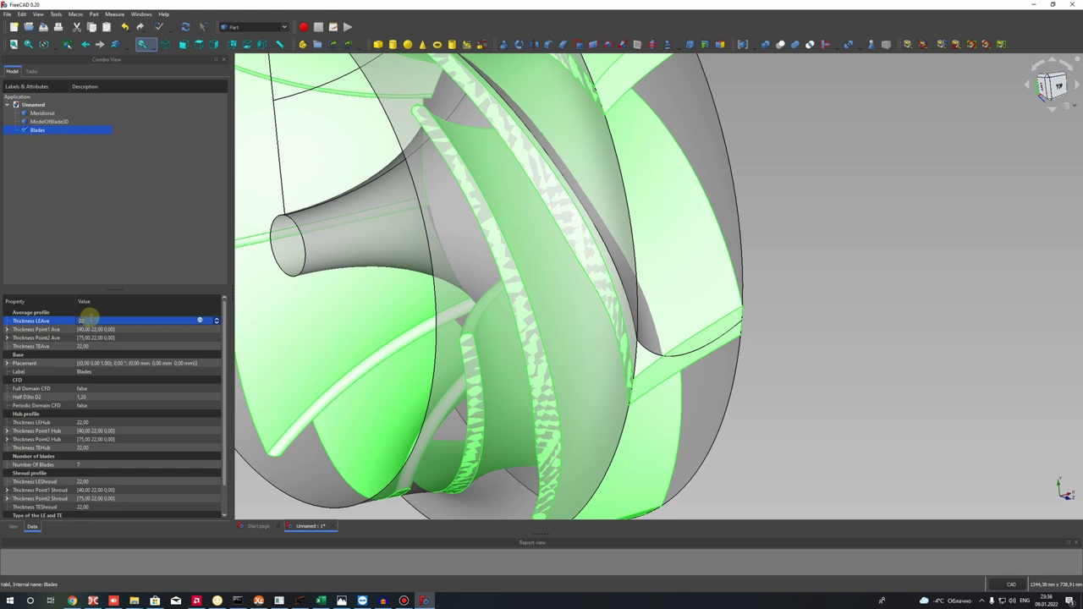
left_click(787, 337)
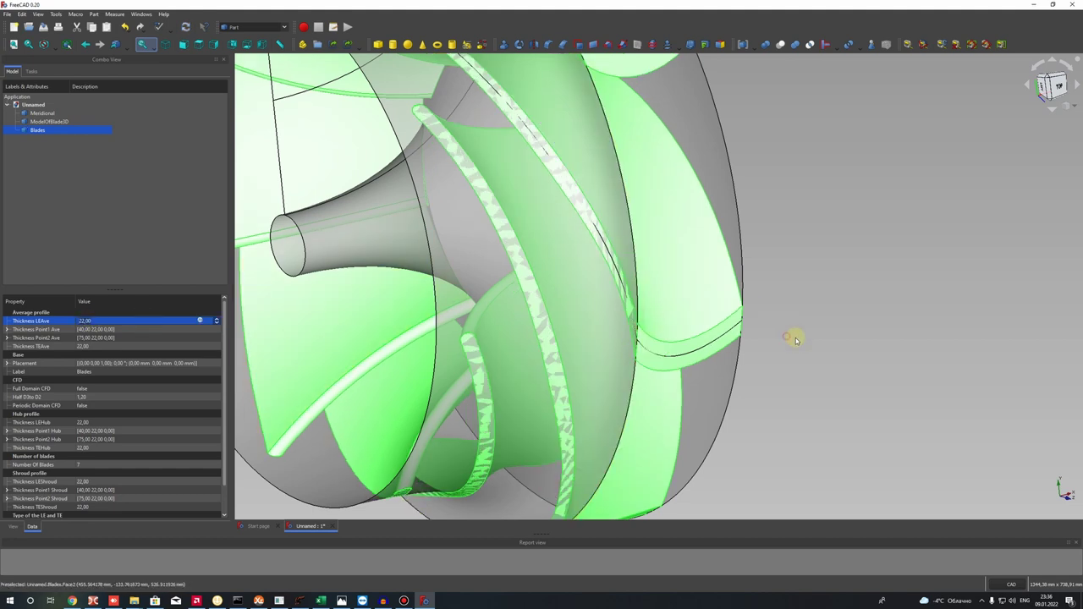
scroll(630, 268, "down", 6)
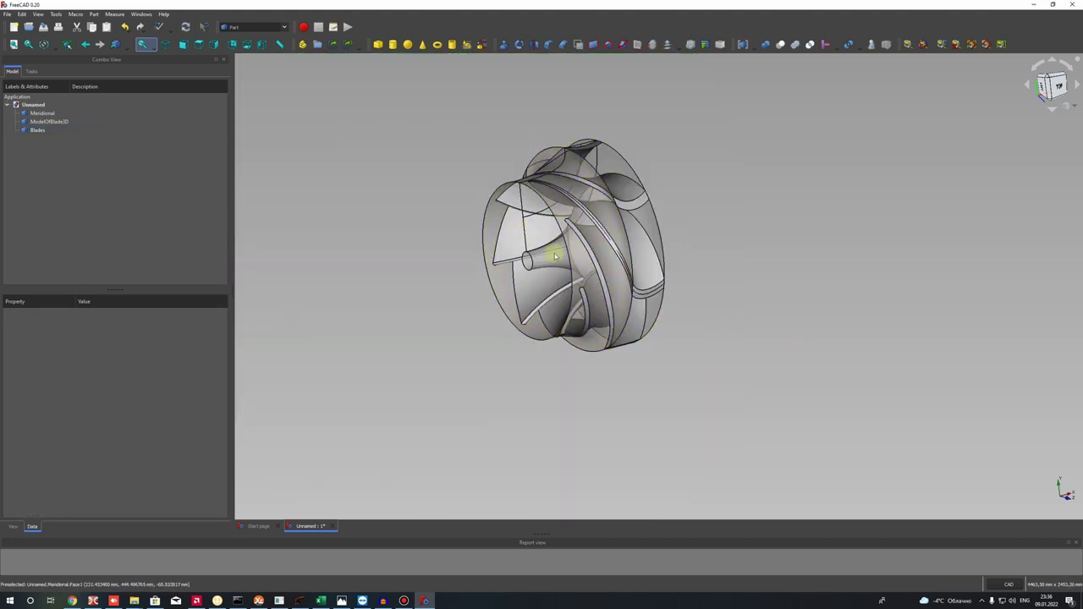
scroll(541, 220, "up", 2)
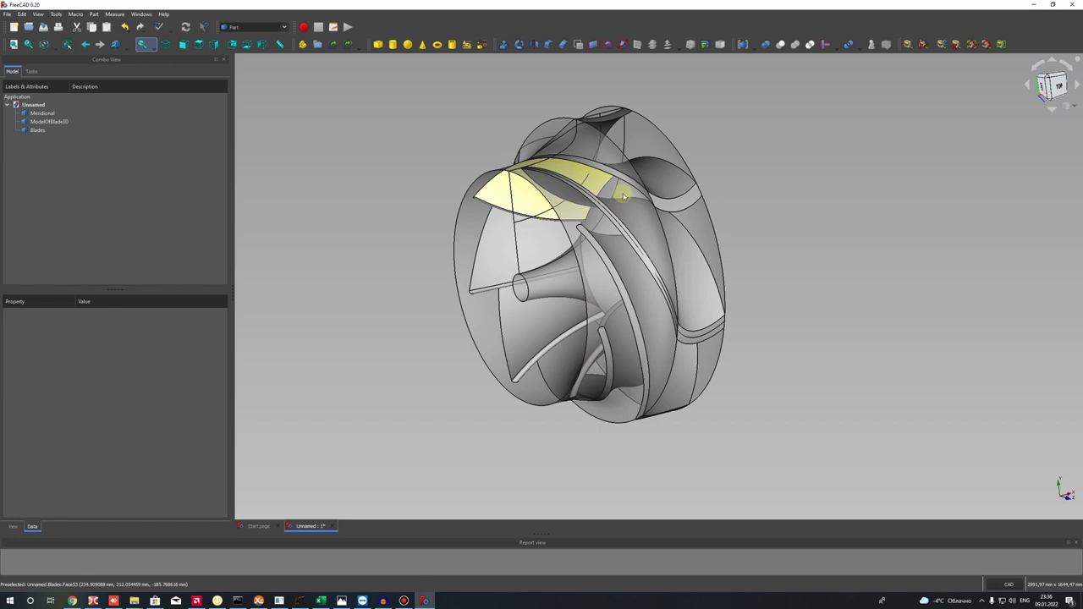
Set Angle Beta1 Shroud of ModelOfBlade3D back to 15 and recompute the Blades object.
left_click(38, 131)
left_click(47, 122)
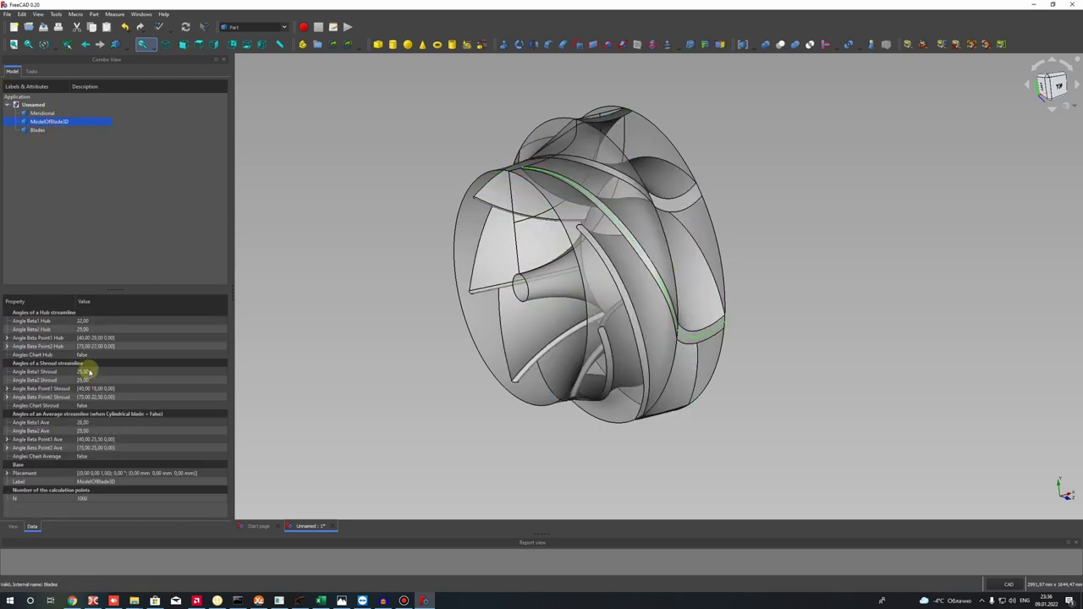
left_click(88, 371)
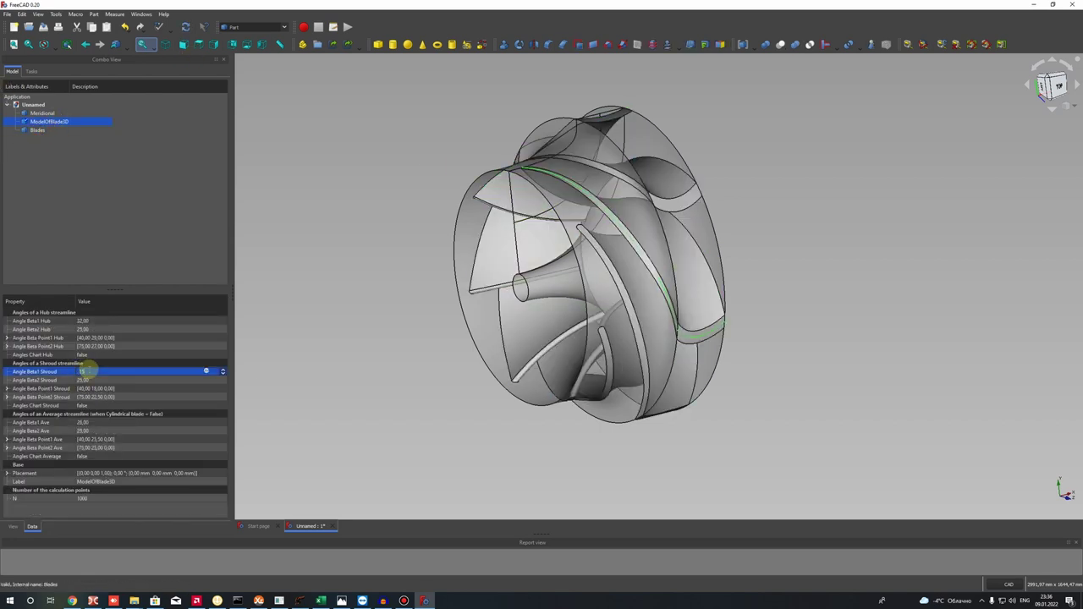
left_click(37, 130)
right_click(46, 129)
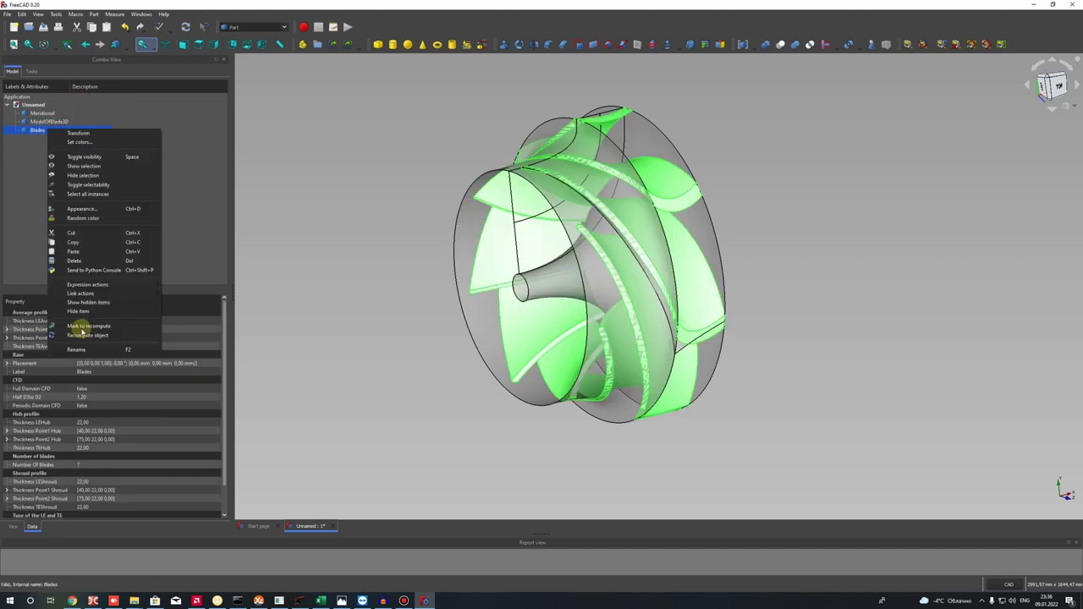
left_click(78, 336)
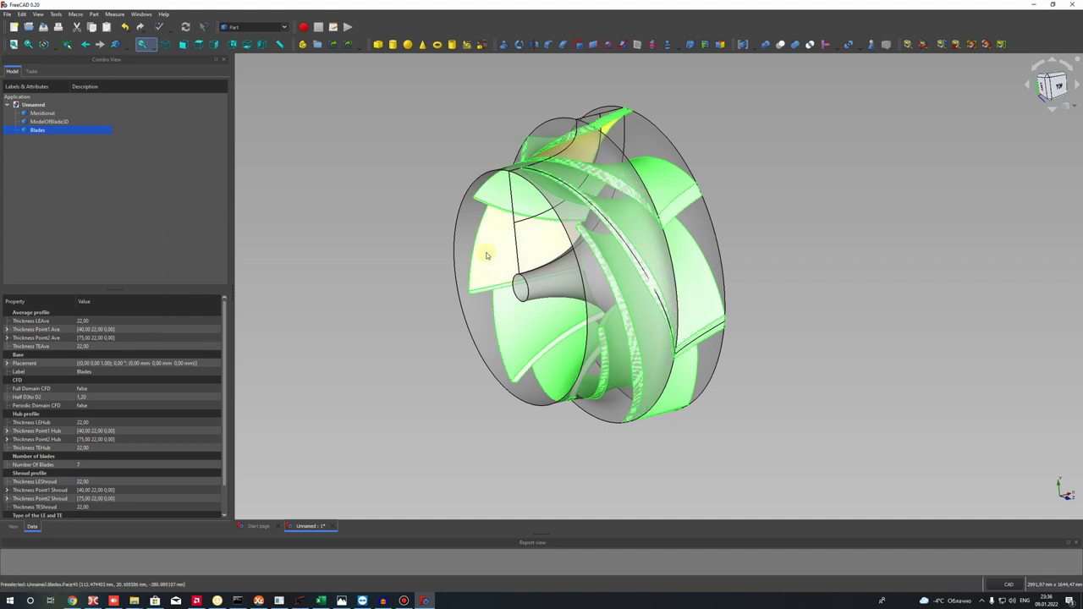
middle_click_drag(510, 253, 536, 247)
Hide ModelOfBlade3D and Meridional so that only the Blades object is displayed.
left_click(38, 121)
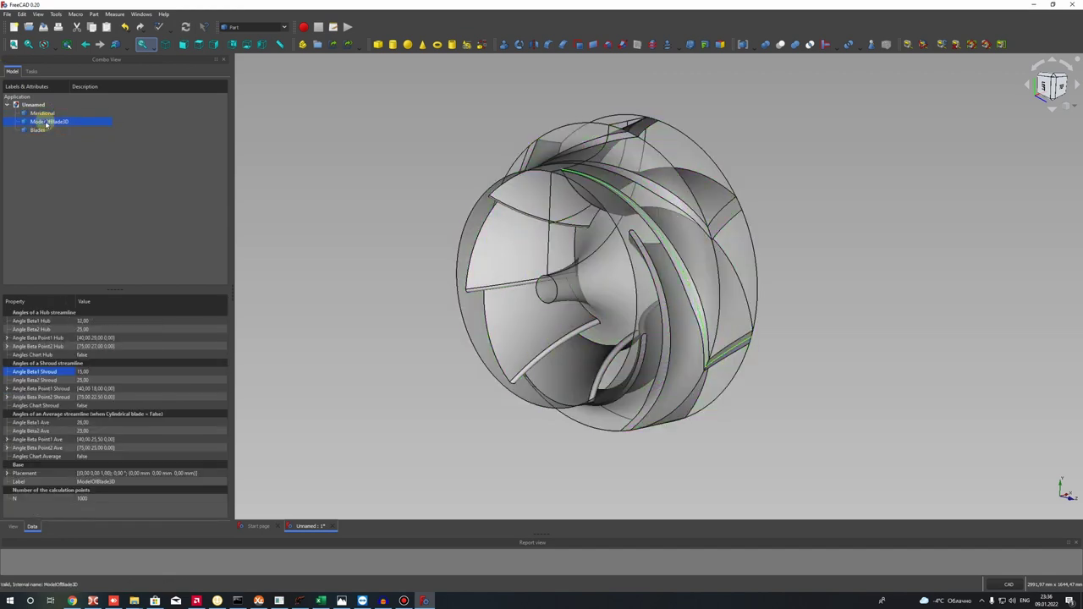
right_click(32, 123)
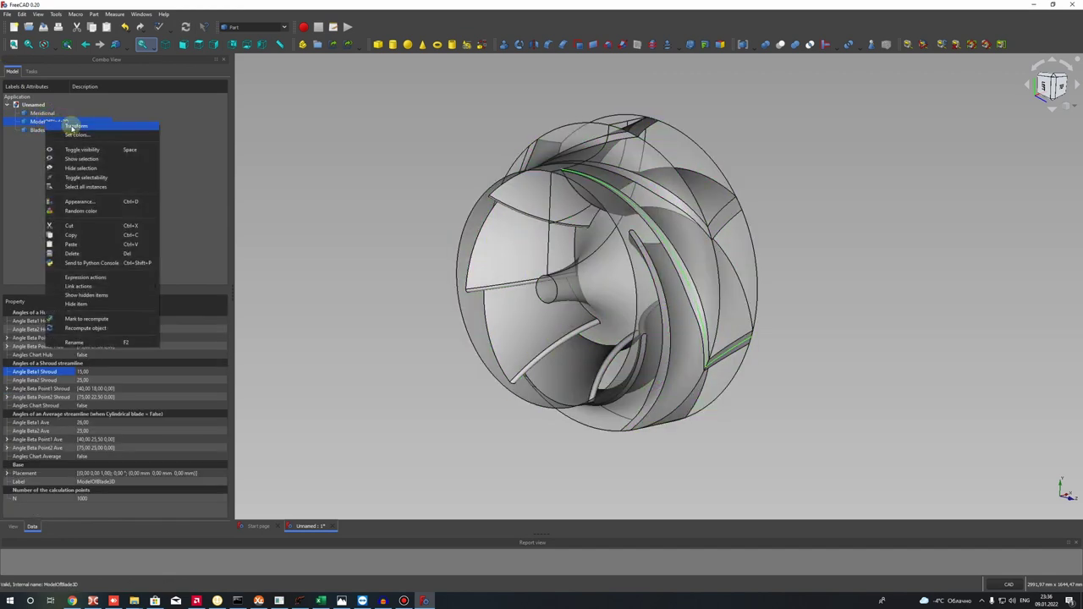
left_click(111, 149)
right_click(38, 113)
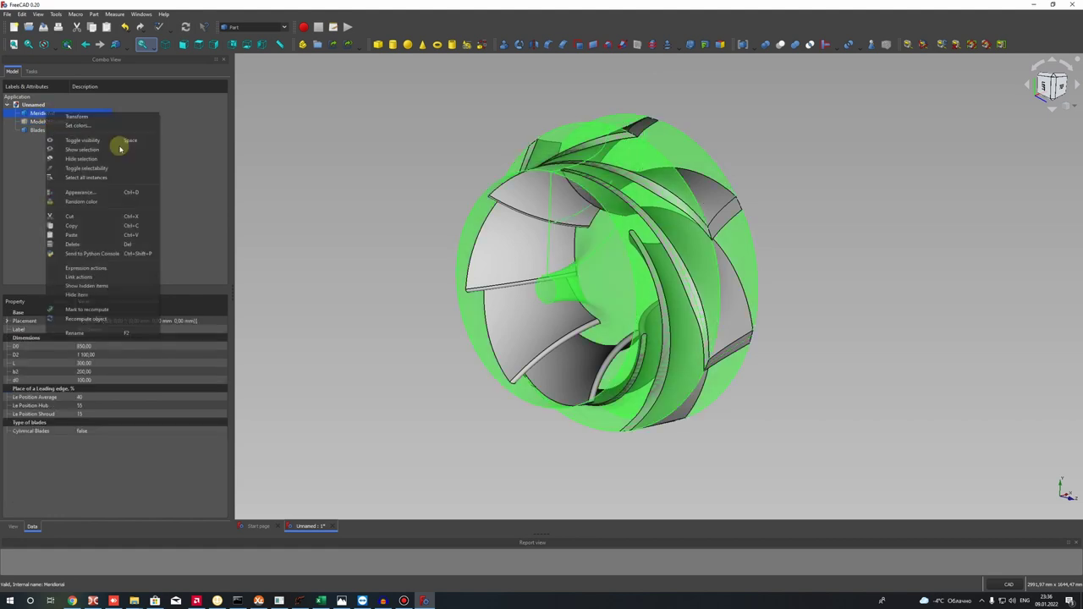
left_click(115, 142)
middle_click_drag(587, 230, 665, 211)
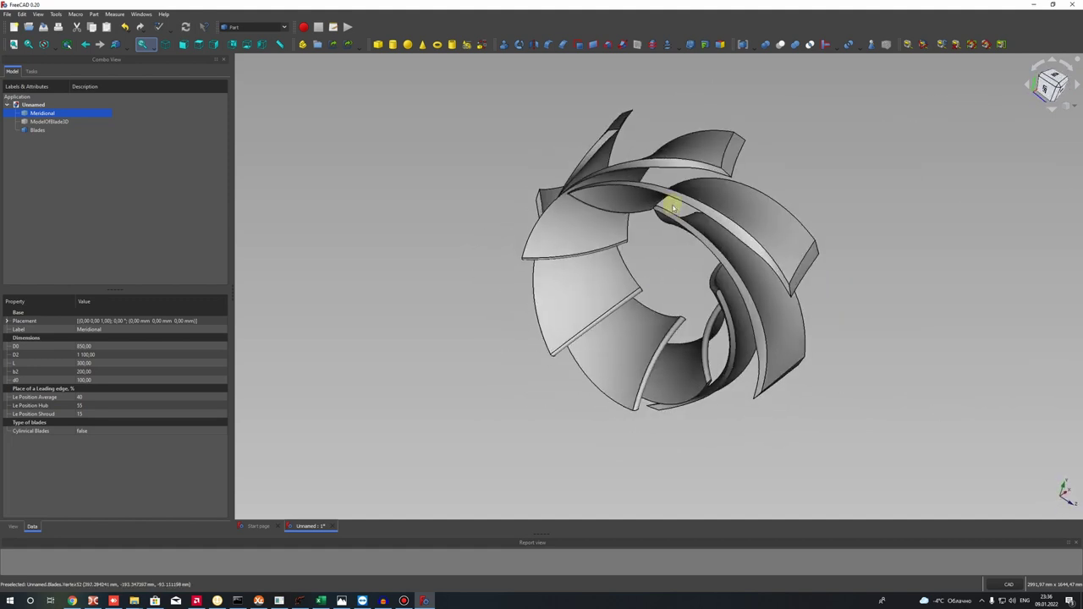
Set Leading Edge Type of Blades to 2 and inspect the leading edge up close and across all blades.
scroll(566, 237, "up", 8)
middle_click_drag(625, 242, 604, 268)
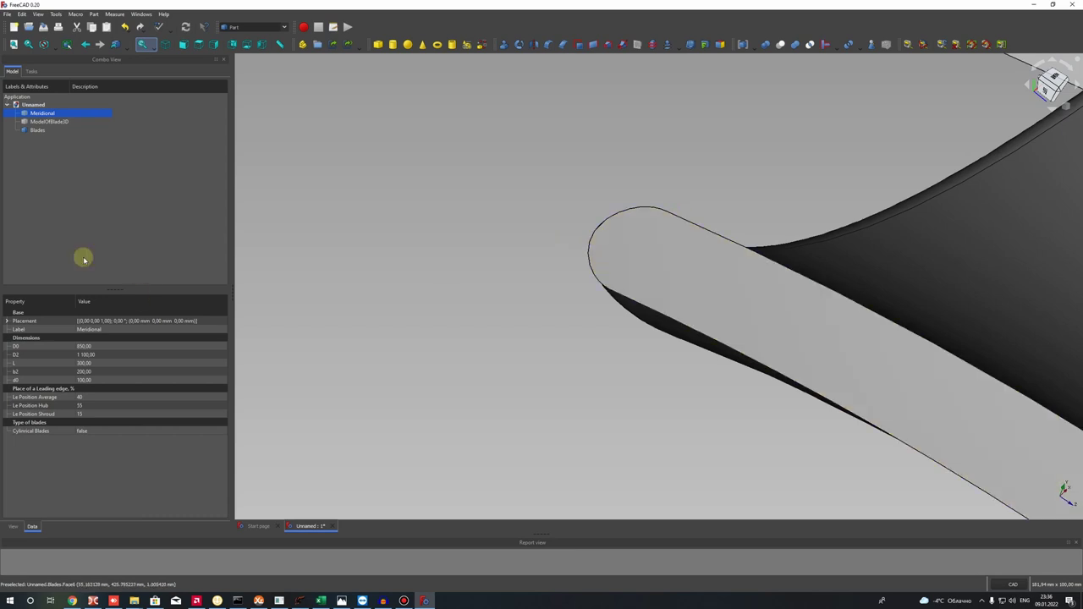
left_click(38, 131)
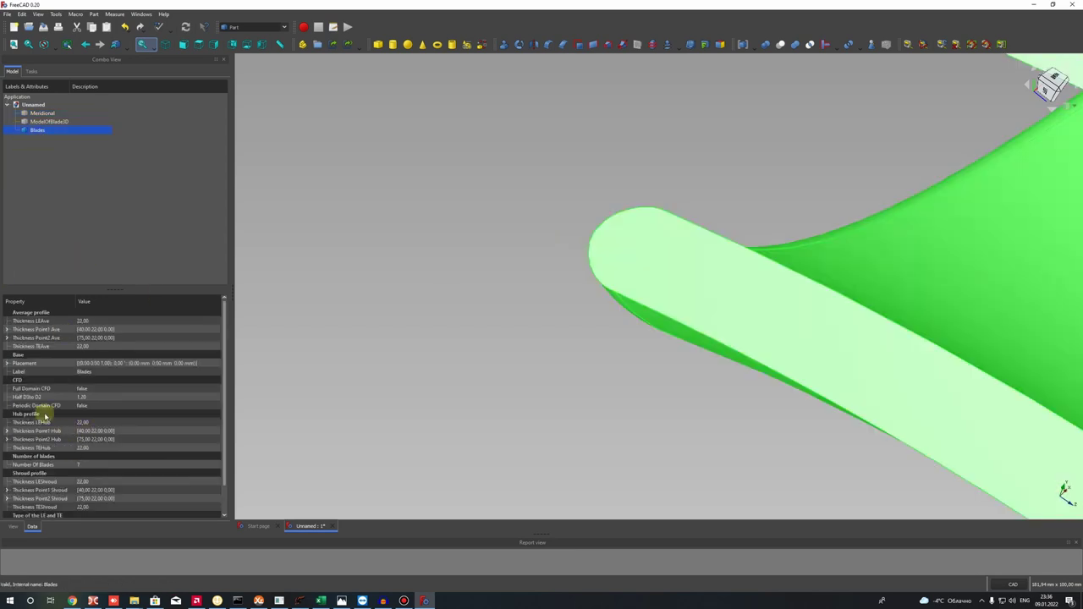
scroll(55, 464, "down", 2)
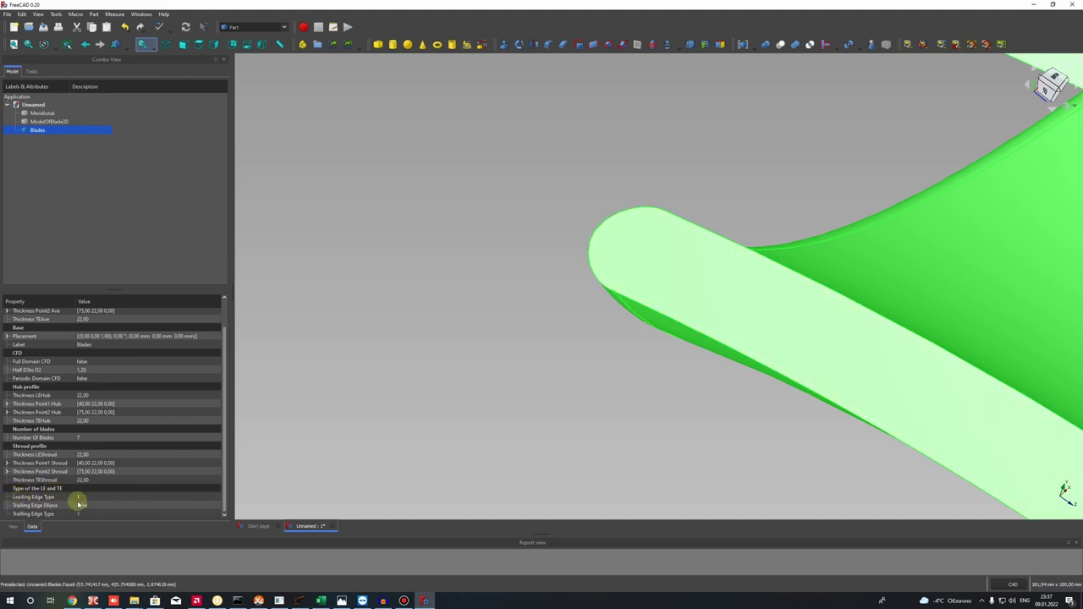
left_click(36, 496)
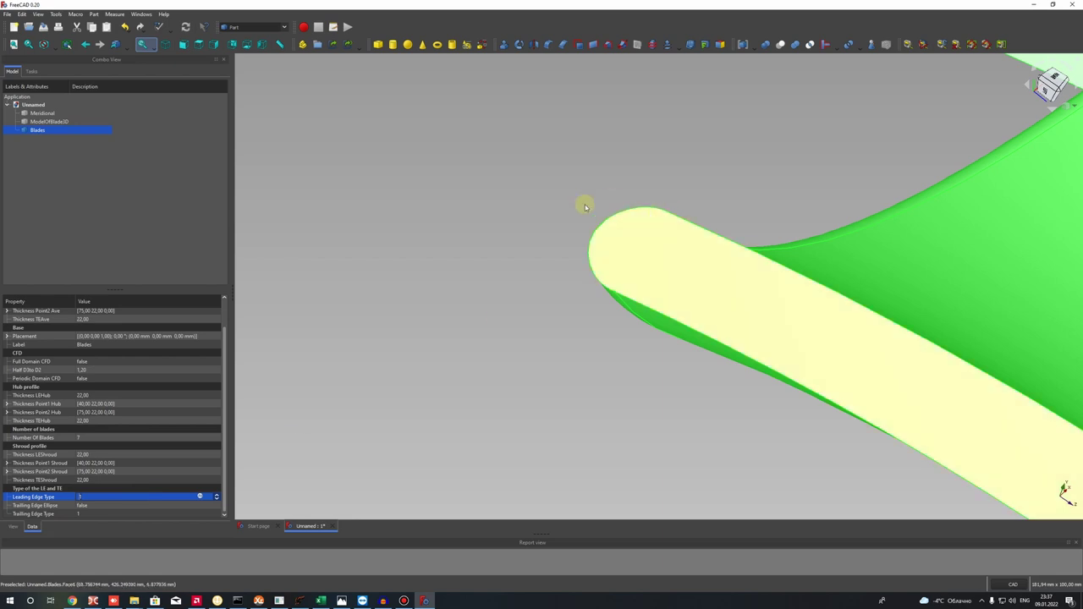
scroll(99, 499, "up", 1)
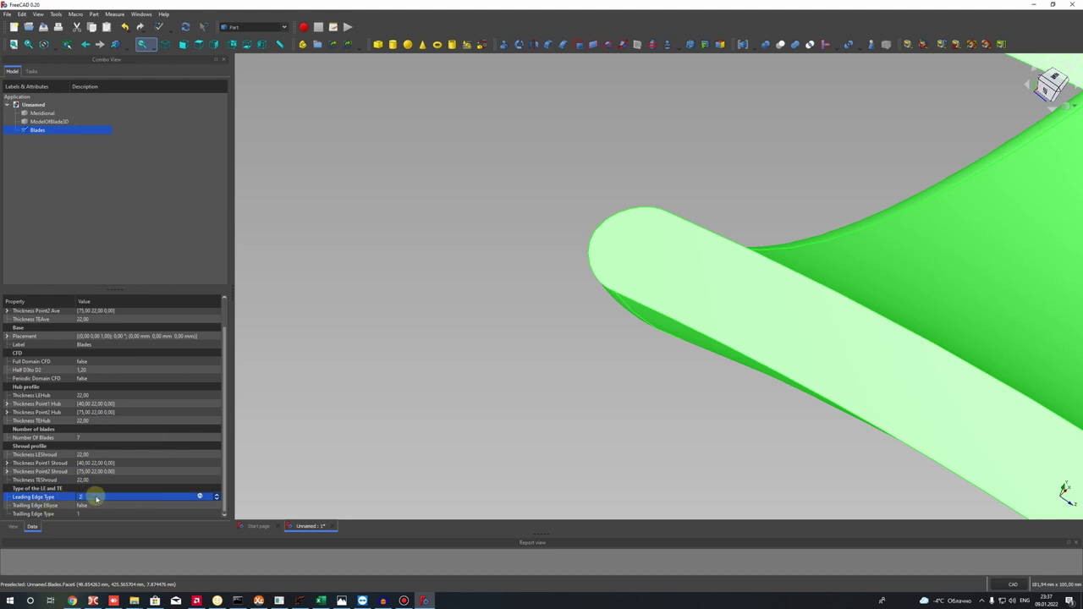
key("Return")
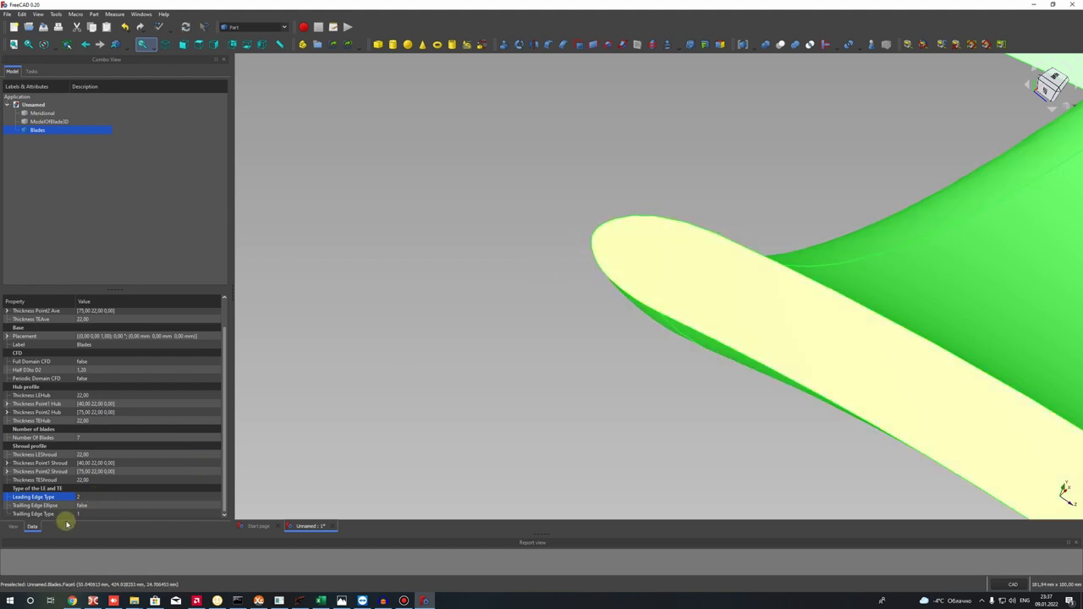
left_click(91, 496)
scroll(585, 326, "down", 12)
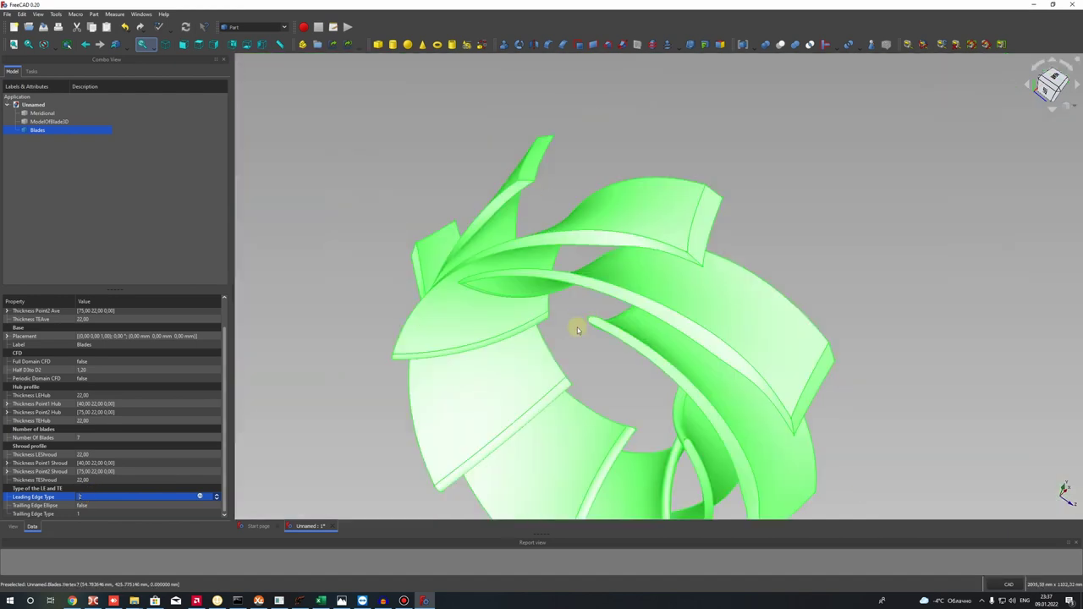
Set Leading Edge Type of Blades to 1 and compare the leading edge shape up close.
scroll(581, 336, "up", 6)
scroll(623, 260, "down", 4)
scroll(620, 258, "up", 6)
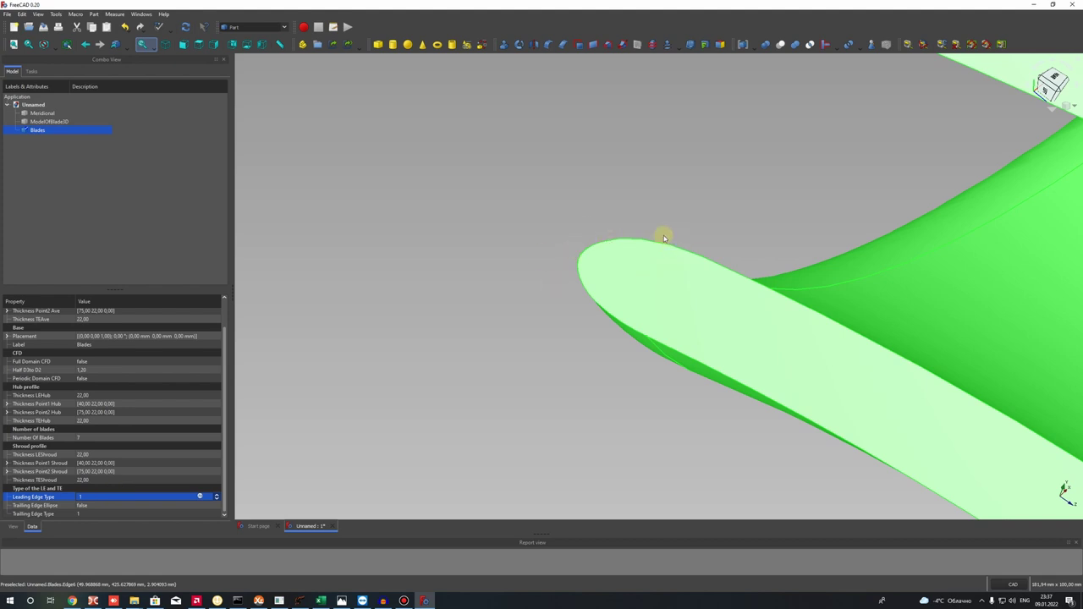
key("Return")
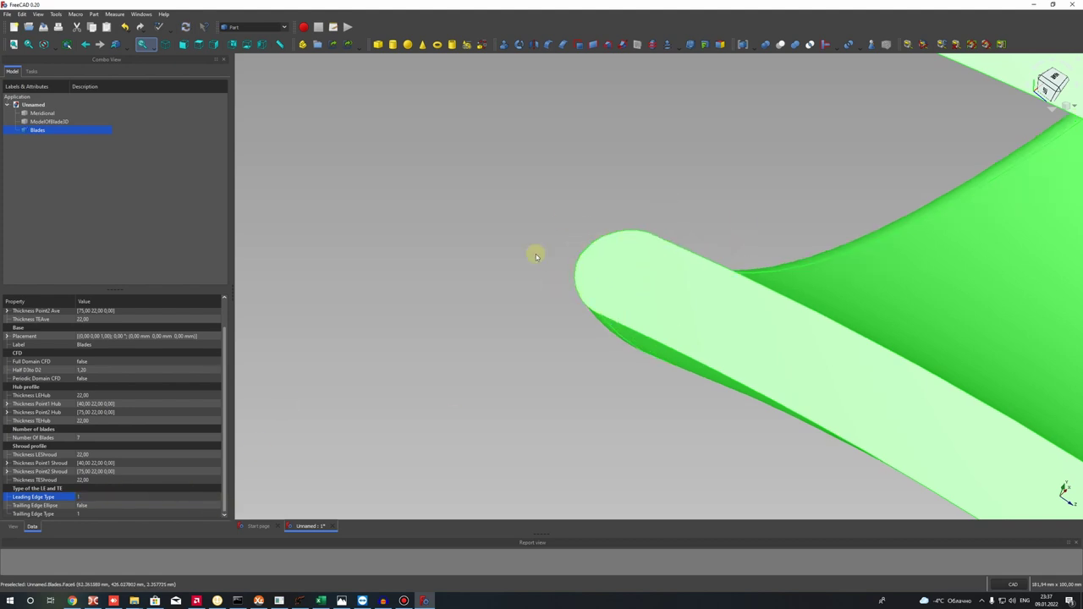
scroll(536, 256, "down", 6)
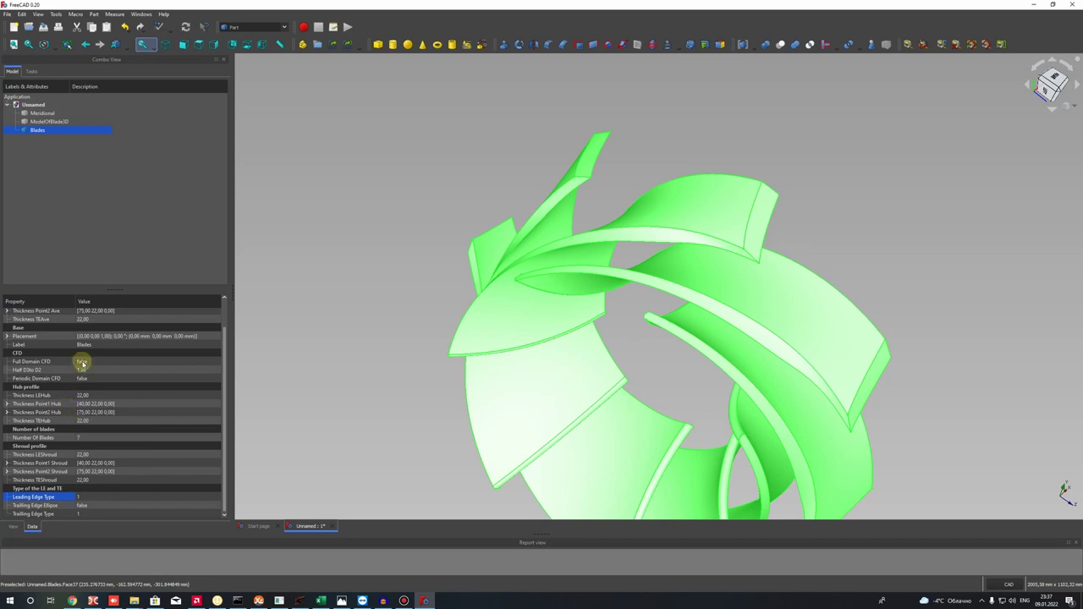
Set Number Of Blades of the Blades object to 5 and view the impeller from the front.
scroll(109, 448, "up", 1)
scroll(108, 448, "down", 1)
left_click(95, 437)
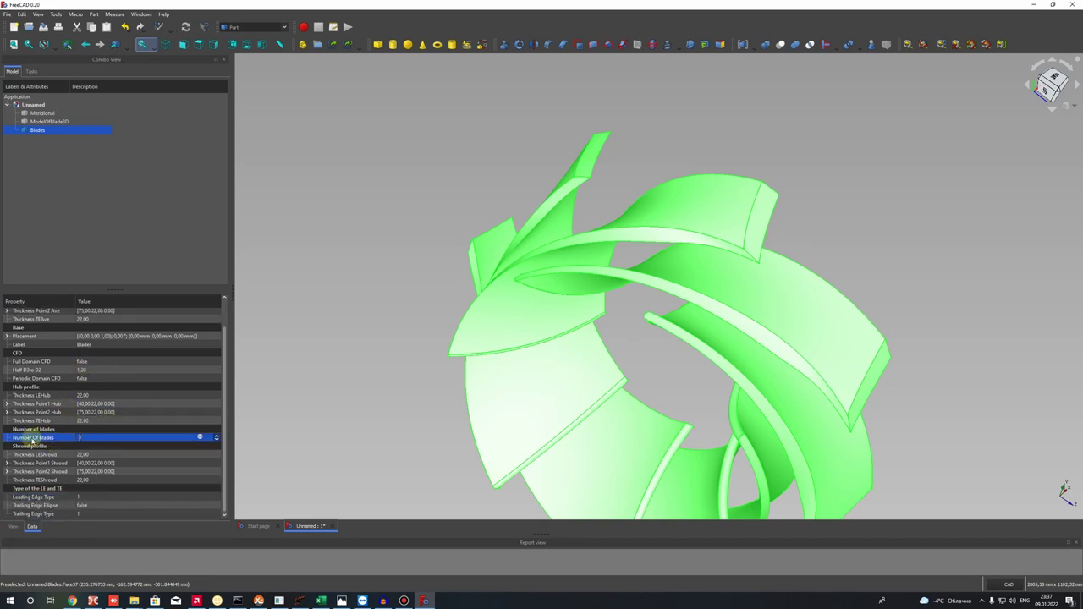
type("5")
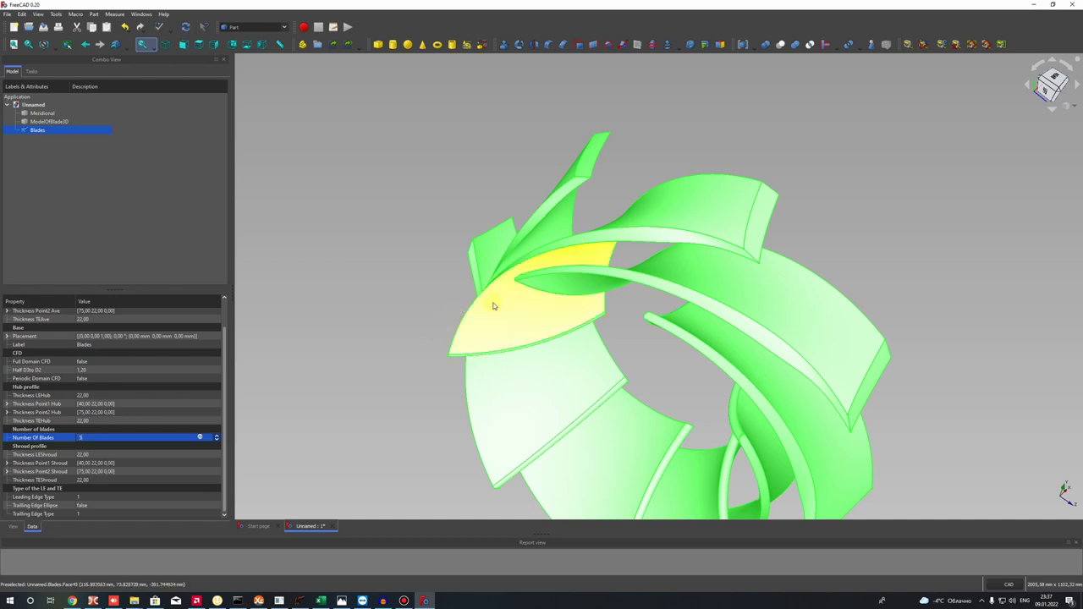
scroll(684, 283, "down", 4)
scroll(648, 343, "up", 2)
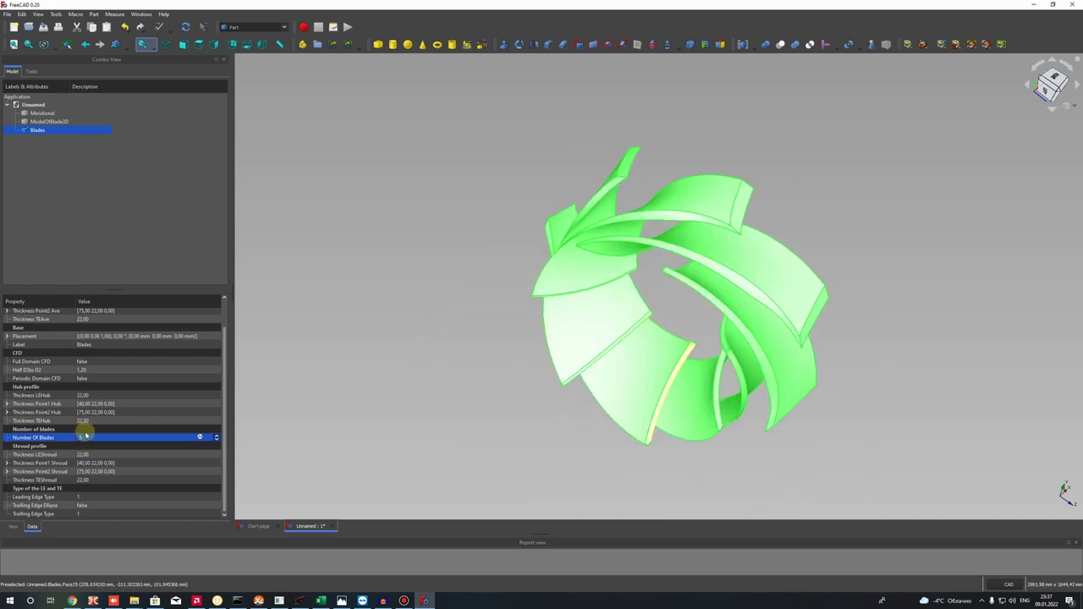
key("Return")
middle_click_drag(536, 266, 649, 225)
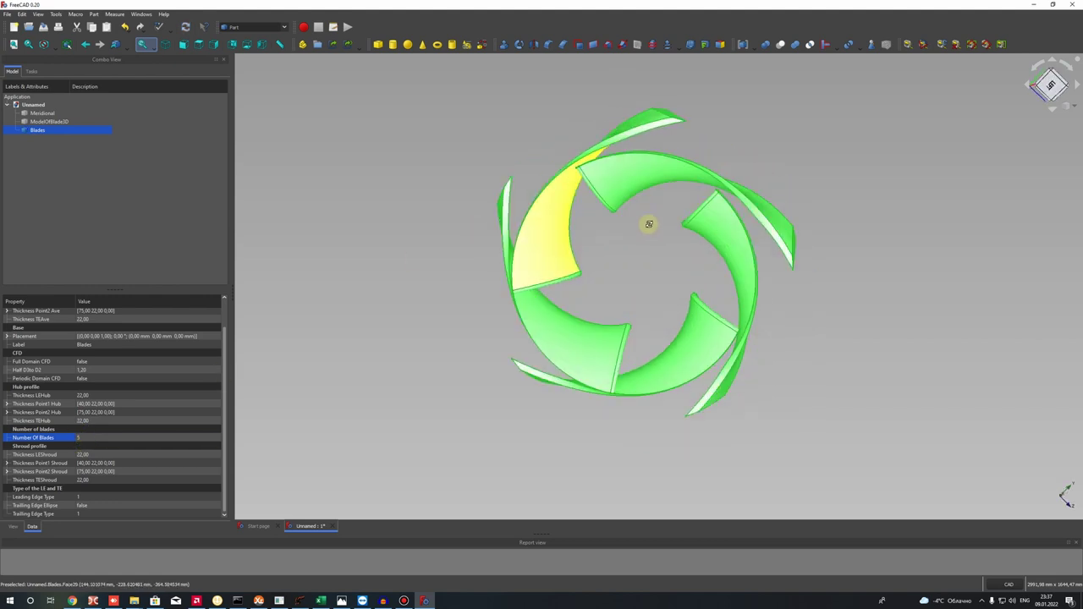
left_click(79, 436)
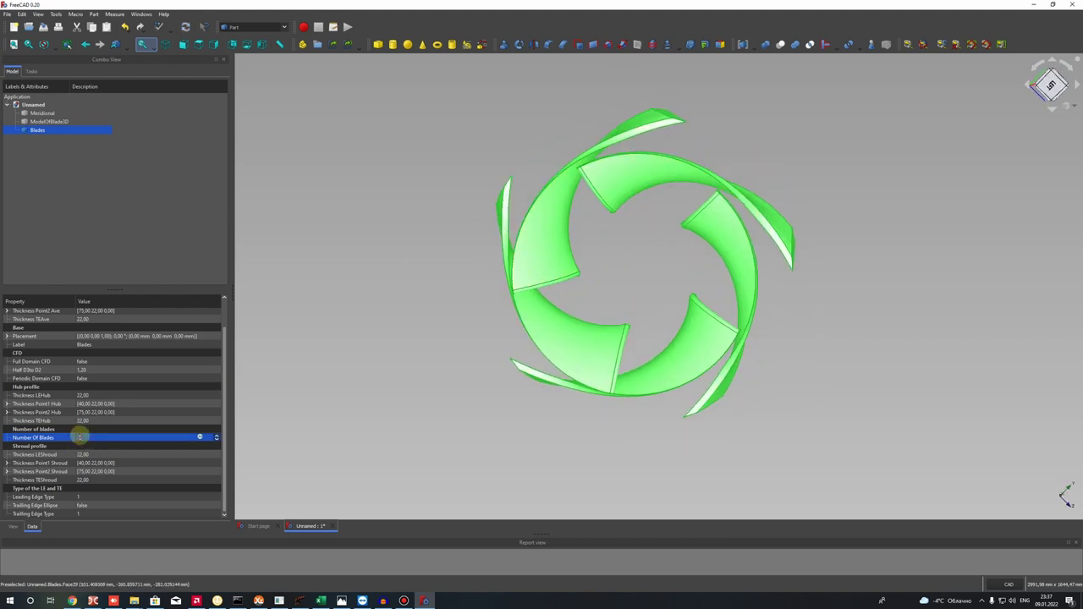
left_click(82, 445)
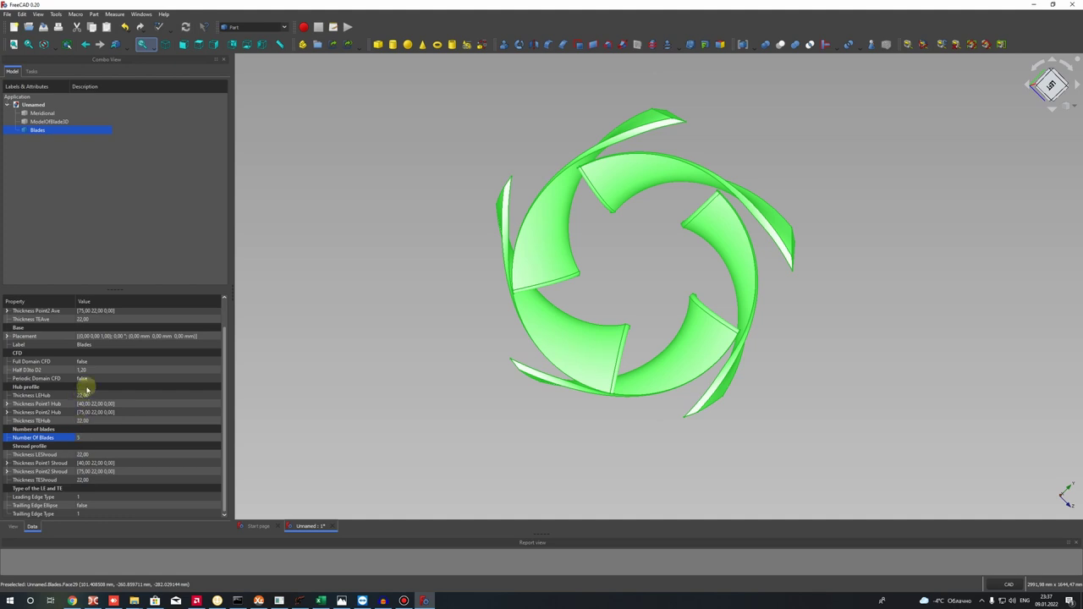
Set Periodic Domain CFD of Blades to true and view the generated domain from several sides.
left_click(82, 378)
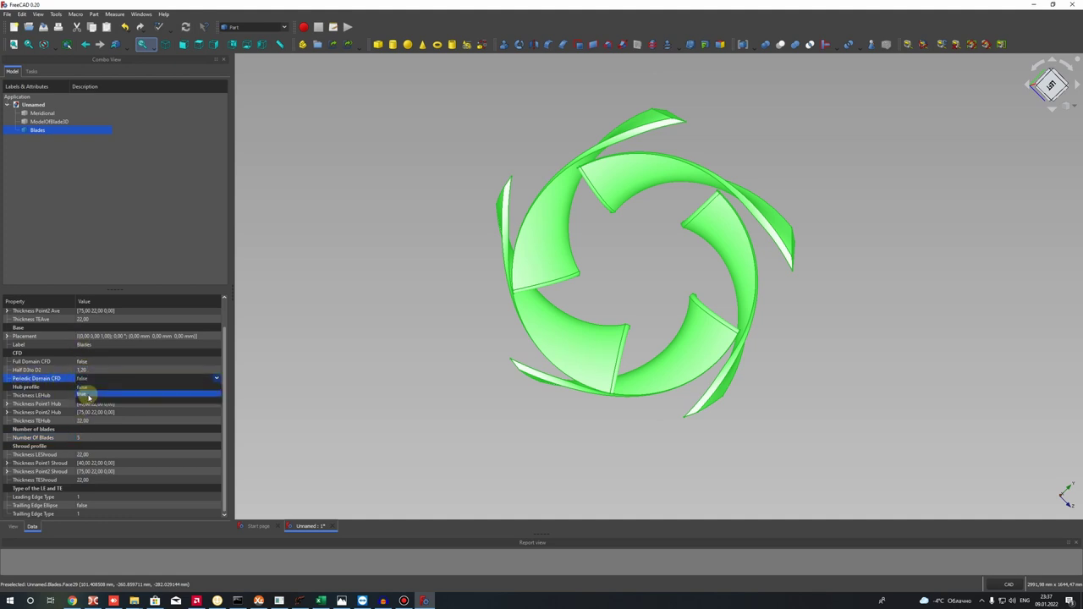
left_click(93, 387)
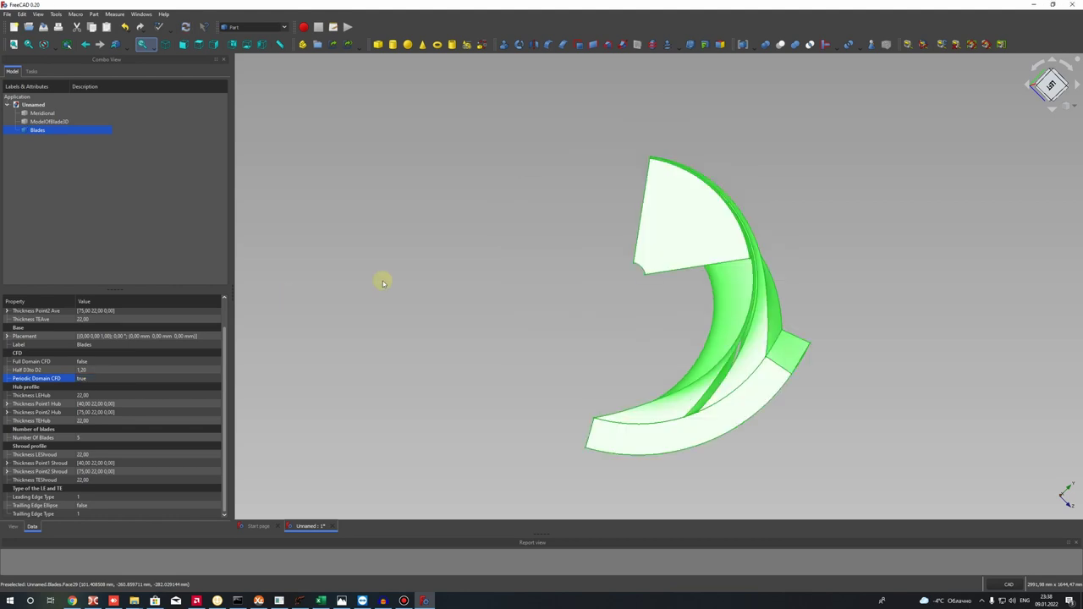
scroll(684, 355, "up", 2)
middle_click_drag(702, 351, 406, 313)
scroll(592, 303, "down", 6)
scroll(648, 314, "up", 4)
middle_click_drag(579, 373, 736, 246)
scroll(736, 245, "down", 5)
scroll(656, 327, "up", 7)
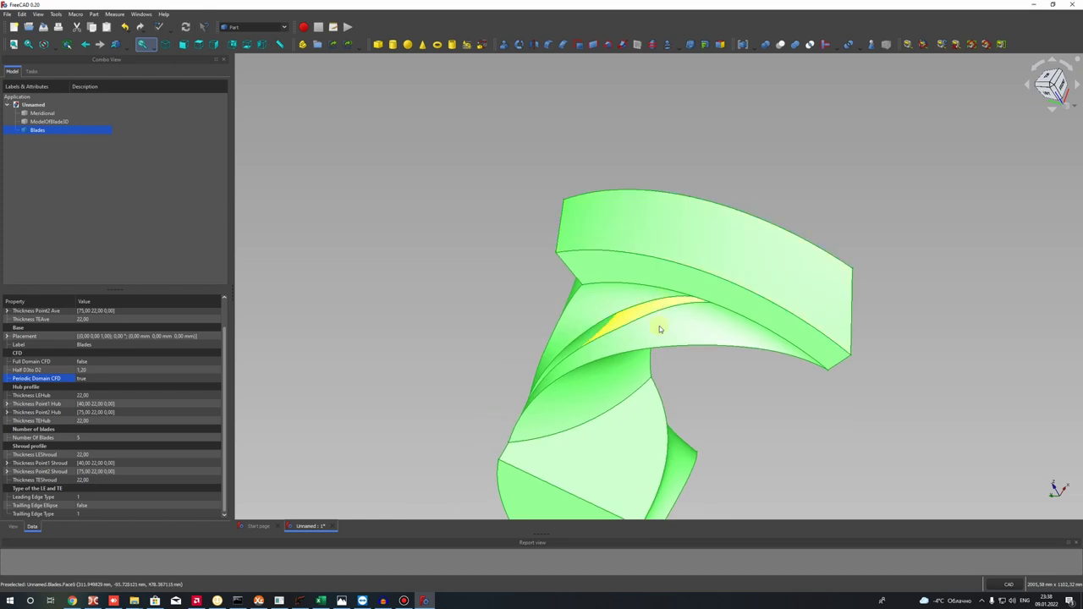
Examine the blade passage and the inlet and outlet sections of the periodic CFD domain.
scroll(659, 326, "down", 3)
middle_click_drag(685, 381, 811, 328)
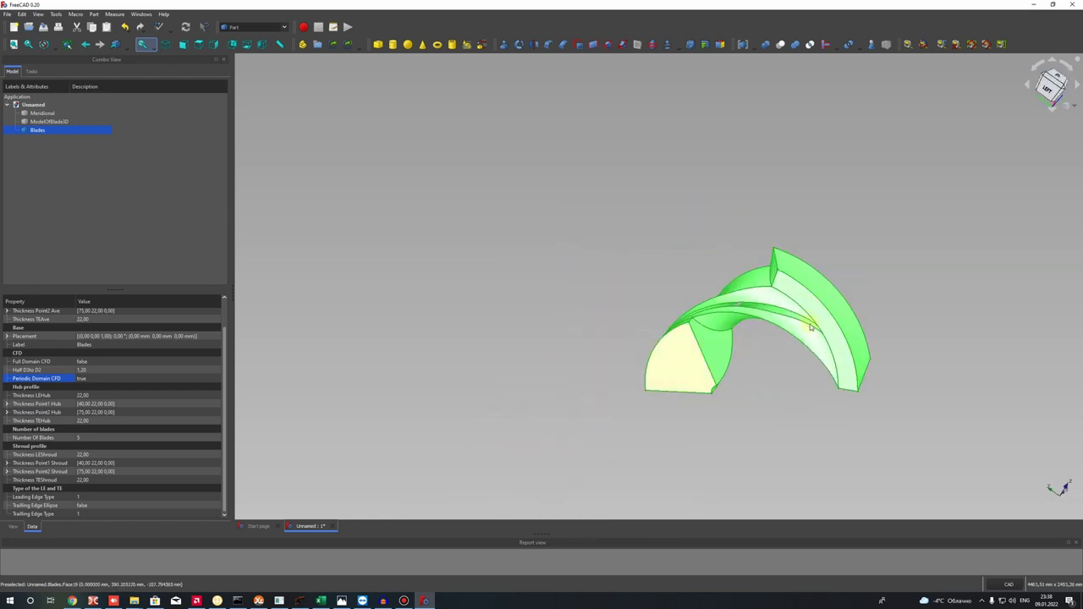
scroll(811, 328, "up", 3)
scroll(725, 266, "down", 3)
middle_click_drag(701, 303, 729, 220)
scroll(718, 288, "up", 3)
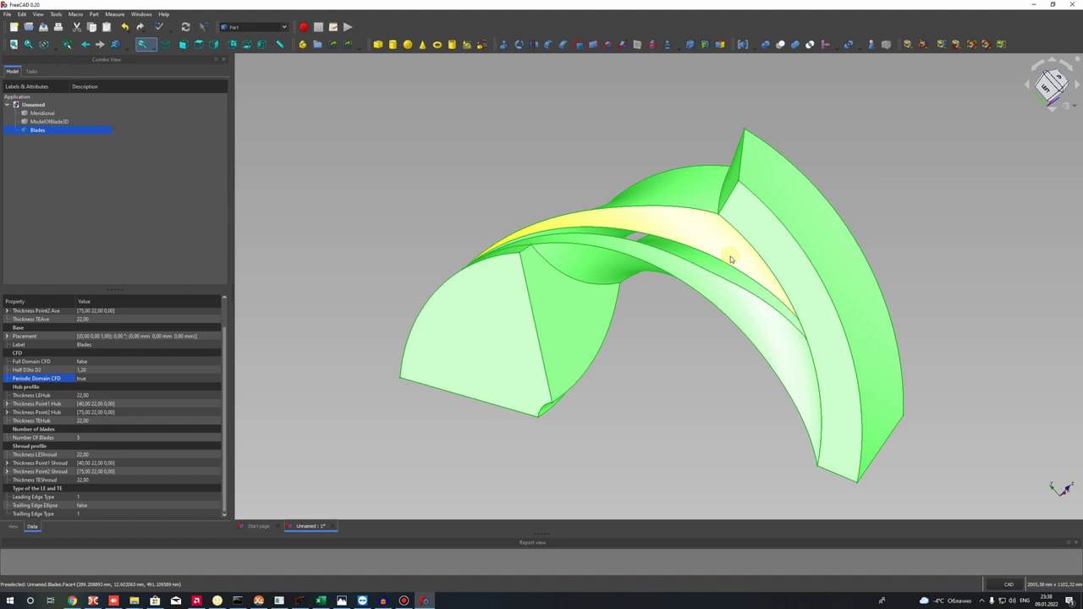
scroll(731, 259, "down", 3)
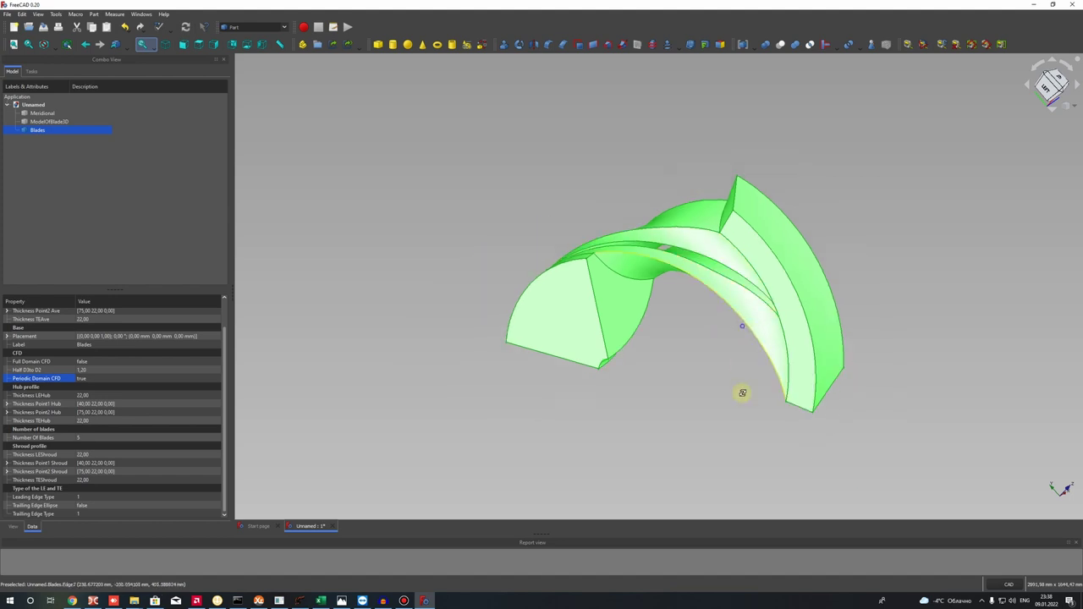
middle_click_drag(742, 392, 759, 312)
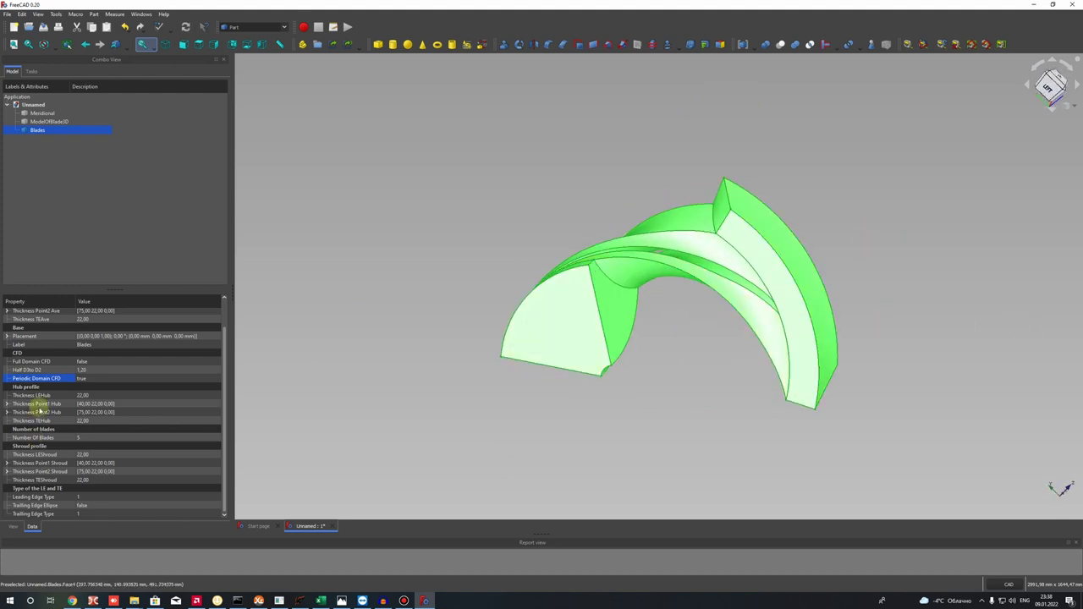
Set Periodic Domain CFD of Blades back to false.
left_click(93, 380)
left_click(88, 380)
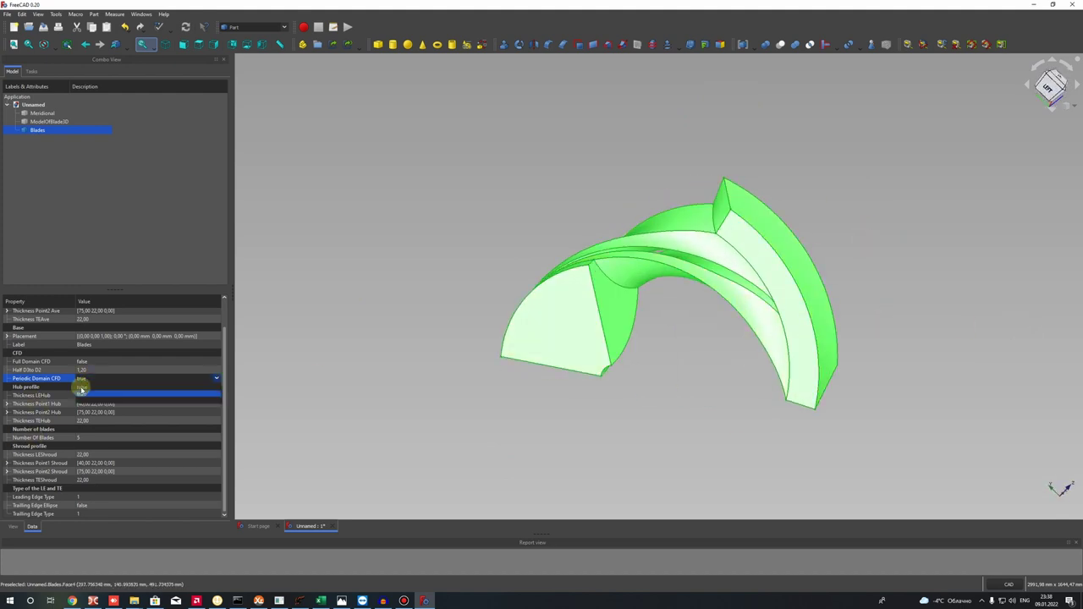
left_click(83, 389)
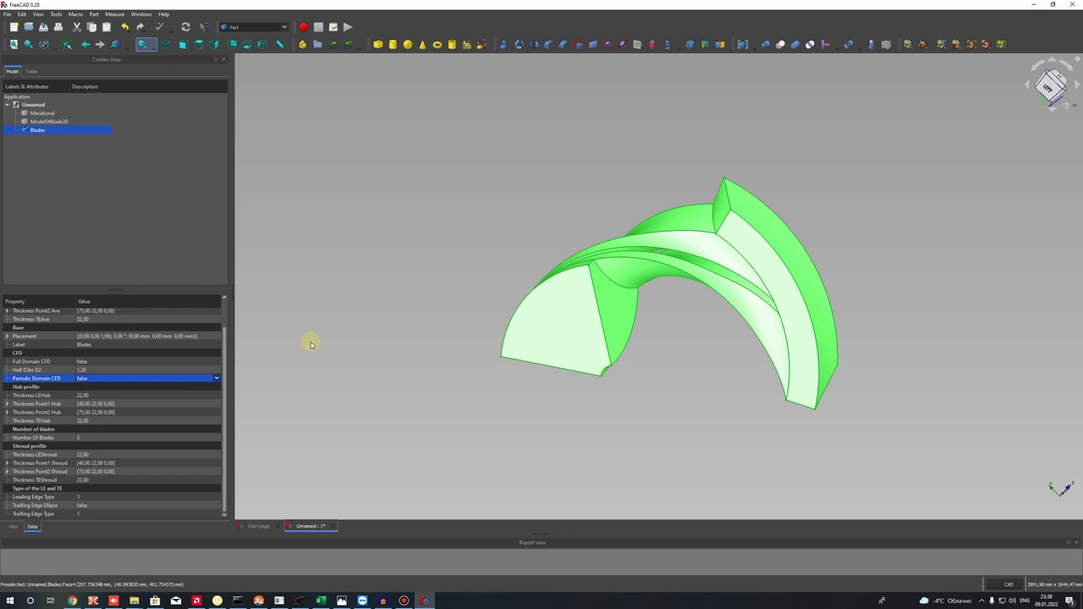
left_click(72, 379)
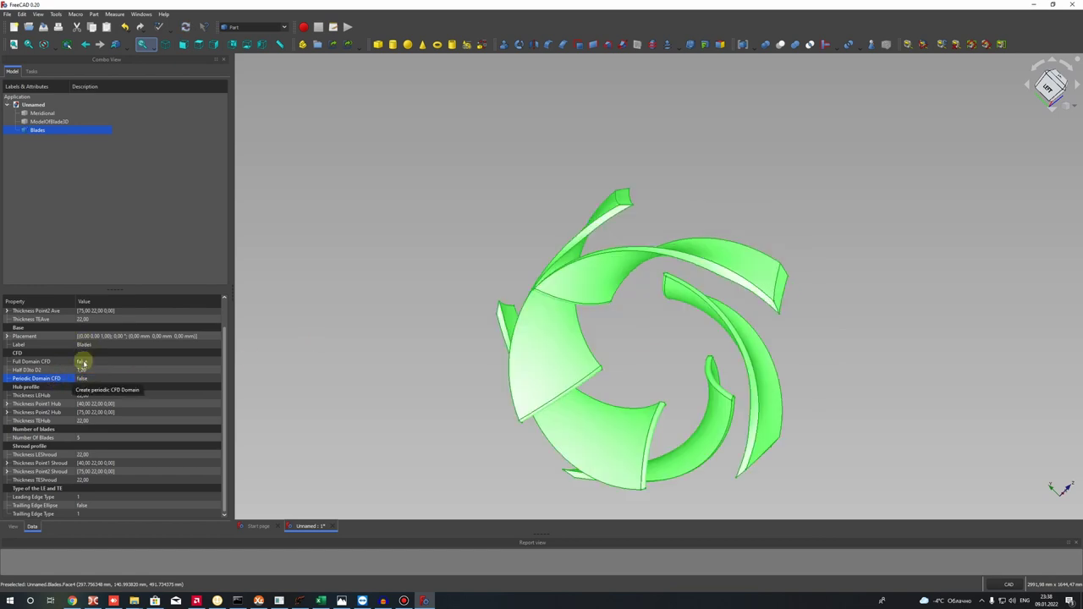
Set Full Domain CFD of Blades to true and inspect the complete domain around the blades.
left_click(85, 362)
left_click(84, 361)
left_click(85, 378)
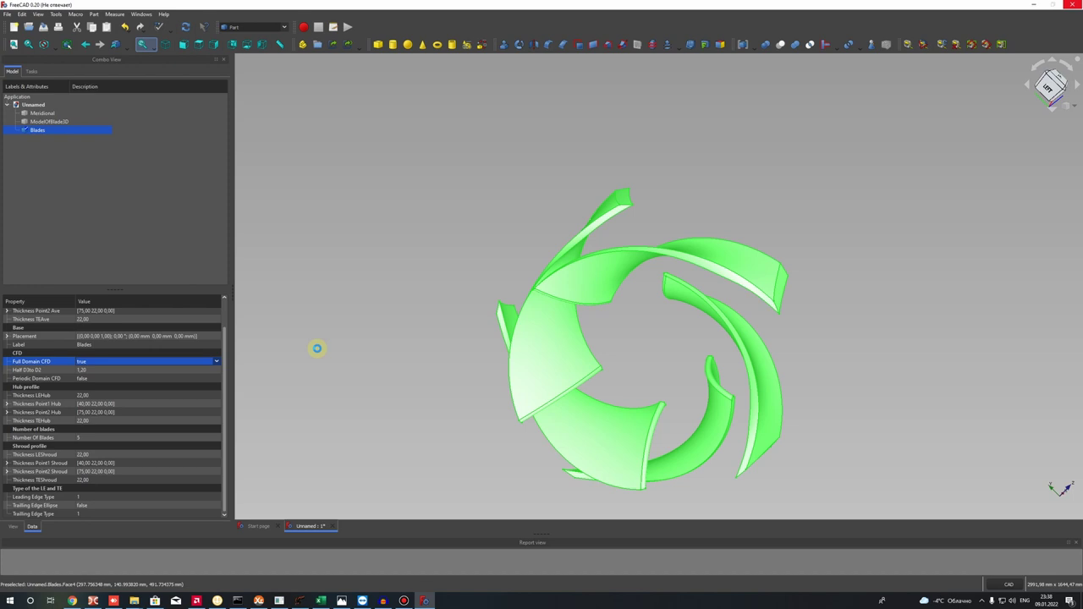
scroll(445, 320, "down", 4)
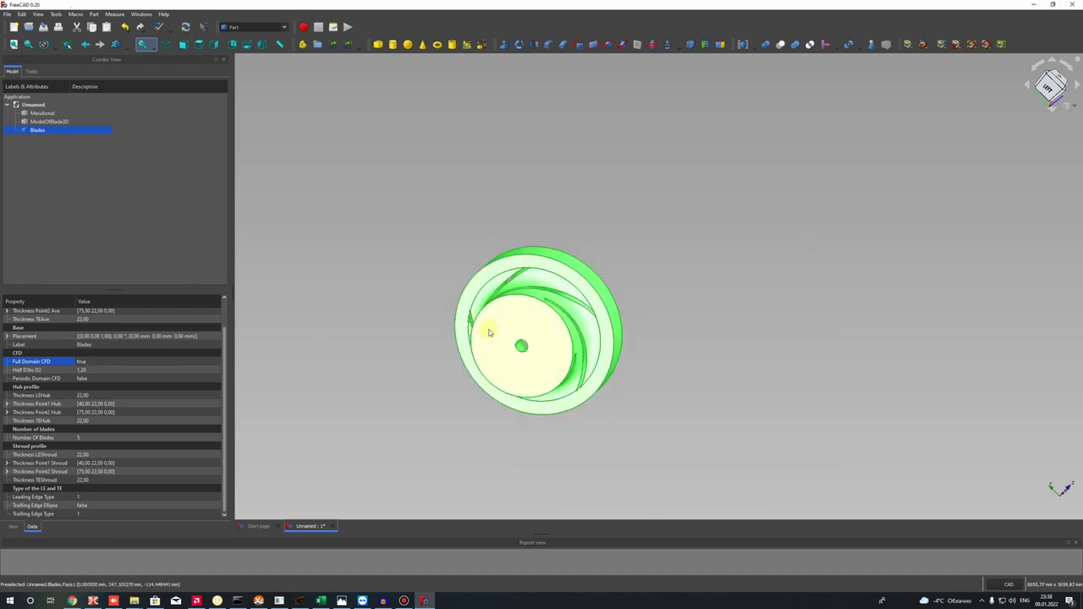
scroll(488, 330, "up", 4)
middle_click_drag(575, 285, 738, 322)
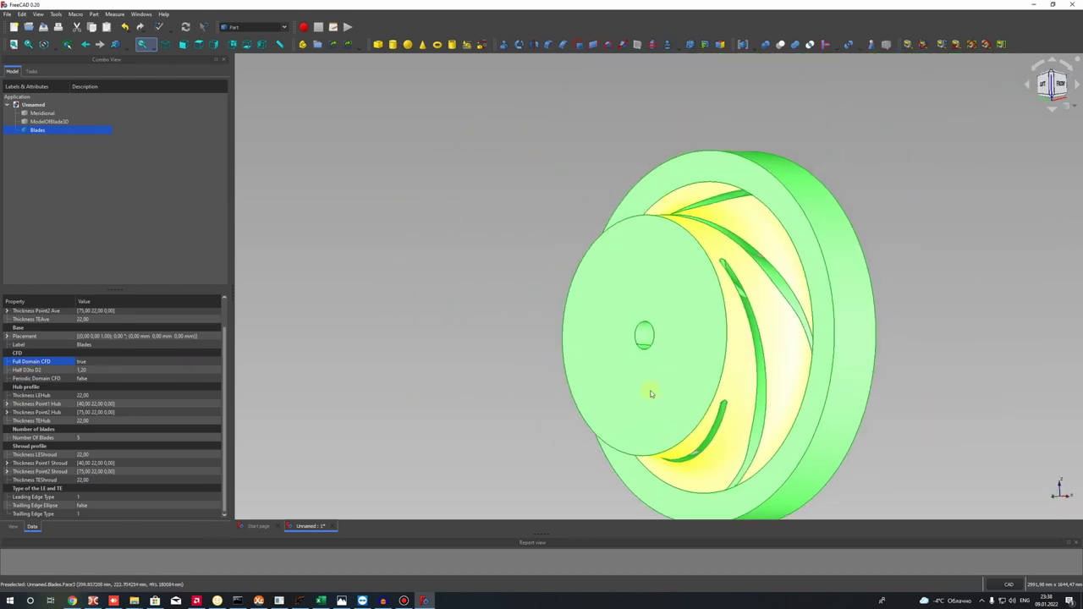
Set Full Domain CFD of Blades back to false and view the separate blades again.
left_click(89, 362)
left_click(89, 361)
left_click(85, 370)
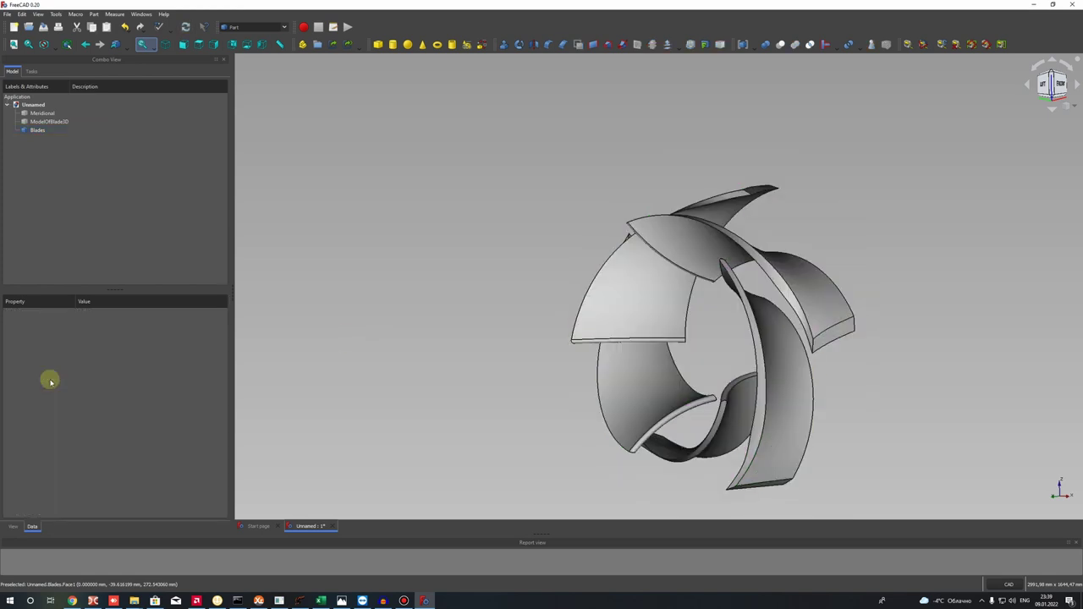
scroll(721, 311, "down", 2)
middle_click_drag(680, 254, 649, 180)
mouse_move(664, 241)
middle_mouse_down()
mouse_move(744, 253)
mouse_move(718, 255)
middle_mouse_up()
scroll(717, 254, "up", 4)
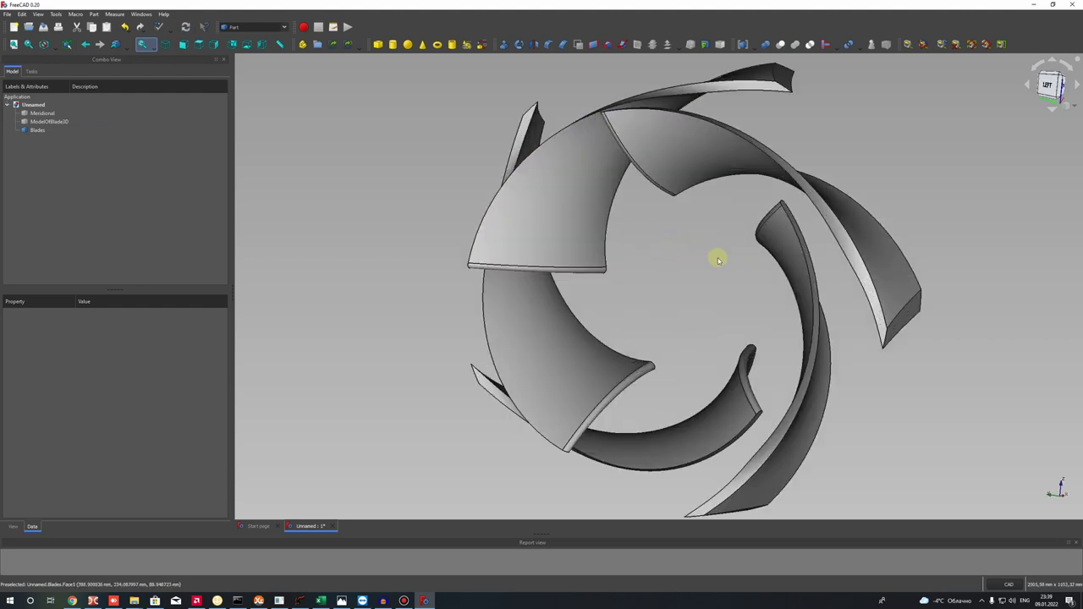
scroll(679, 259, "down", 2)
Show Meridional and ModelOfBlade3D together with Blades, clear the selection and view the impeller at an angle.
left_click(36, 130)
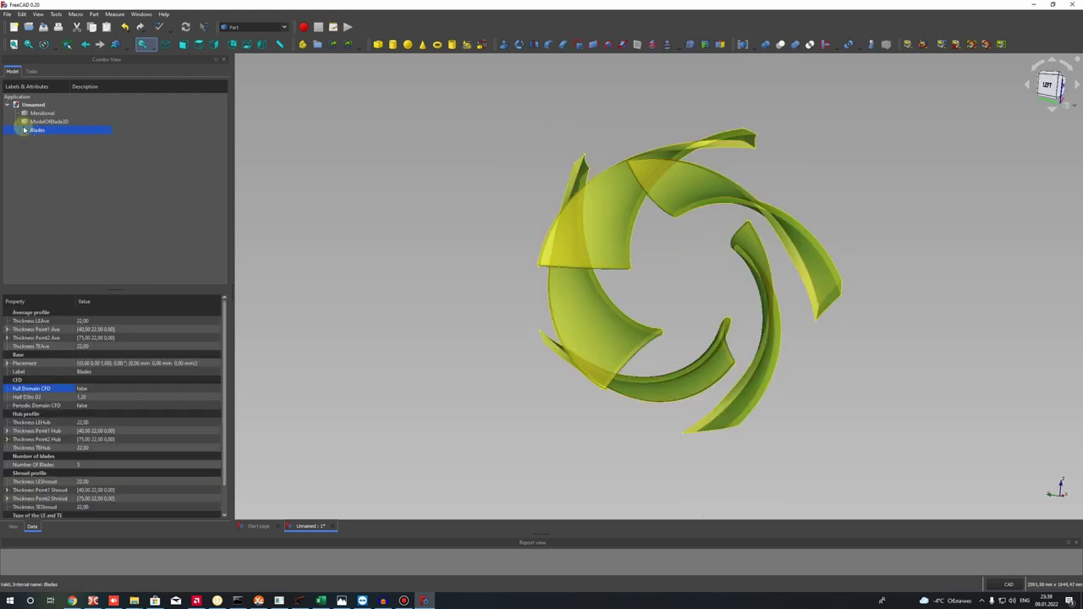
left_click(34, 115)
key("space")
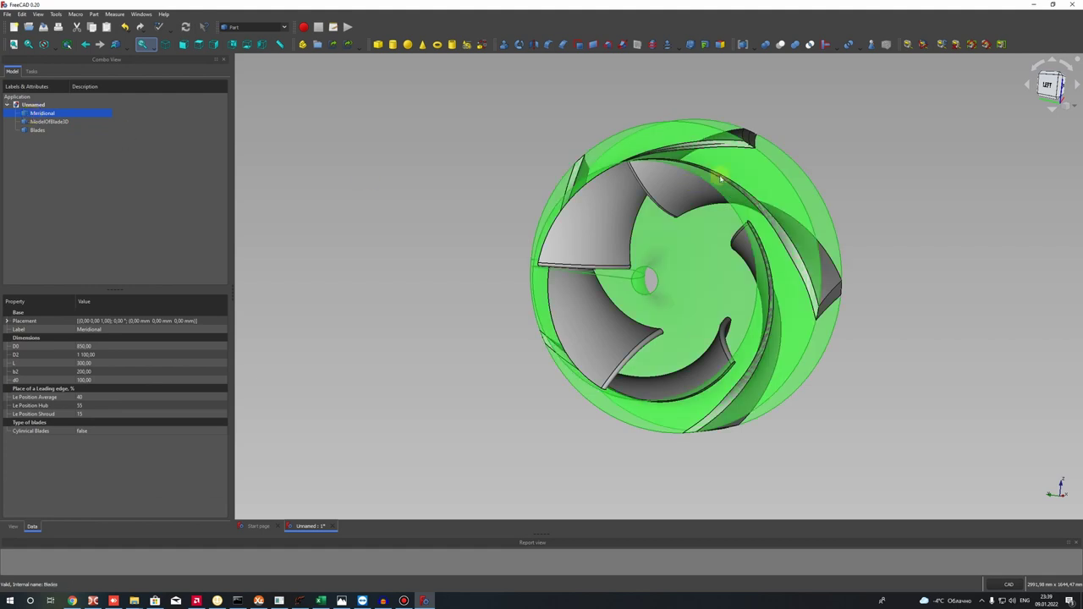
left_click(617, 215)
middle_click_drag(703, 244, 593, 258)
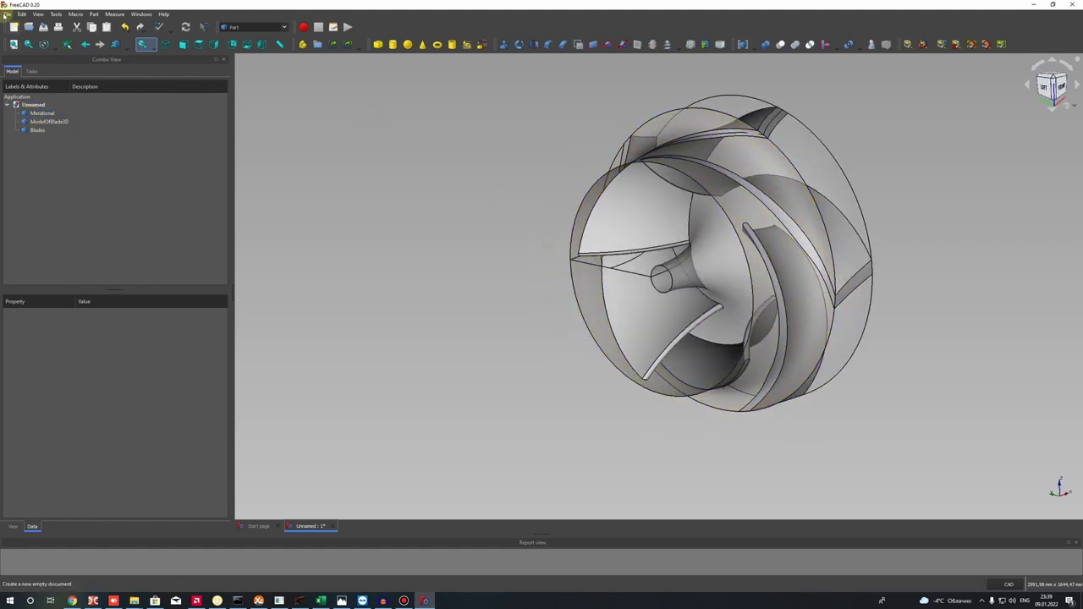
left_click(6, 14)
left_click(30, 135)
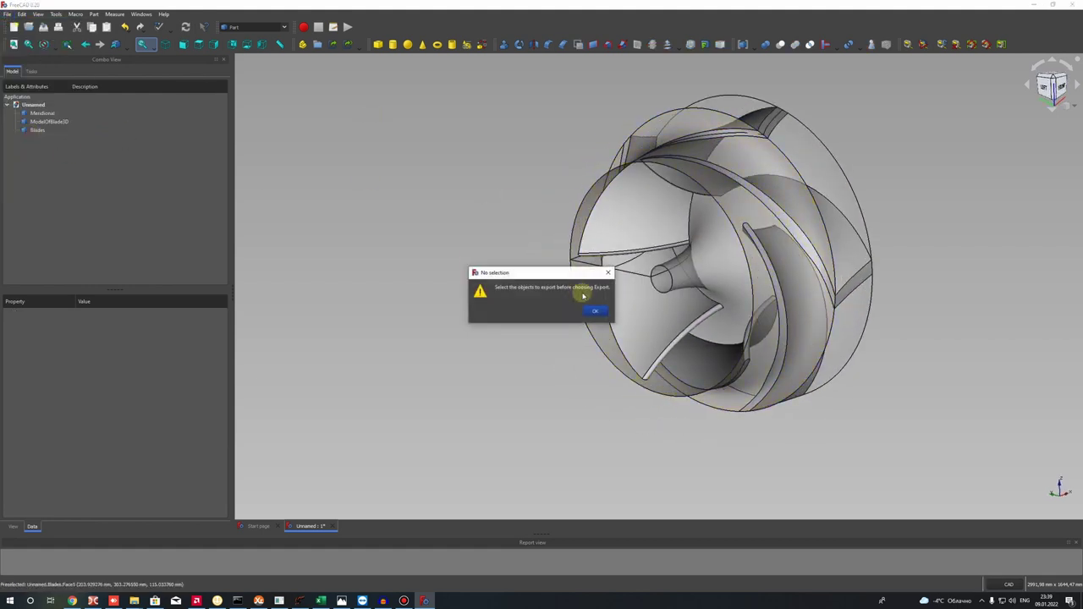
left_click(595, 309)
Start exporting the Blades object, review the available file formats, and leave the export without saving.
left_click(34, 131)
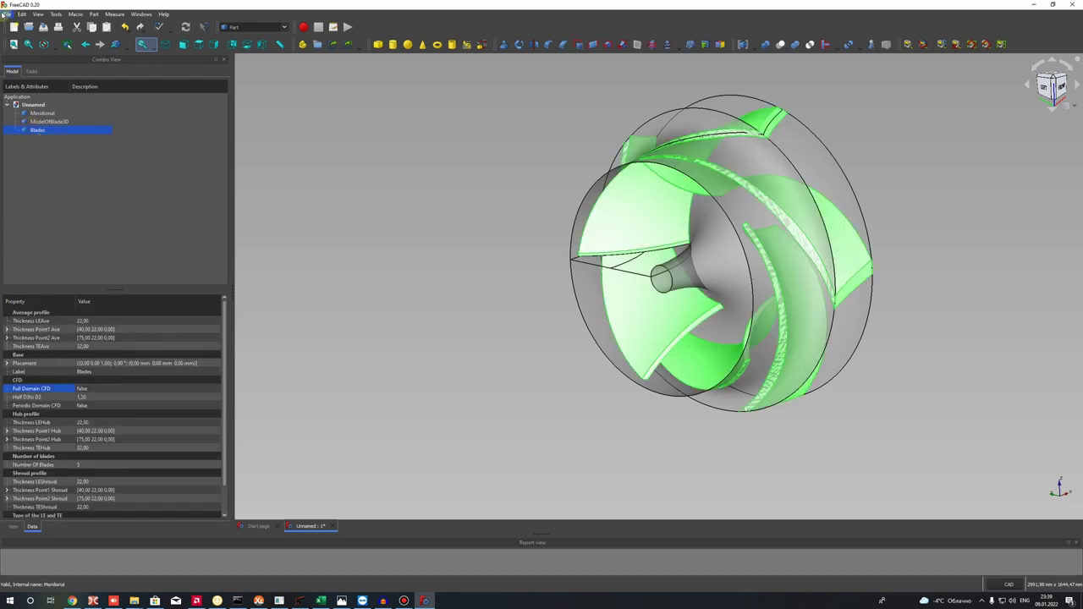
left_click(7, 15)
left_click(35, 132)
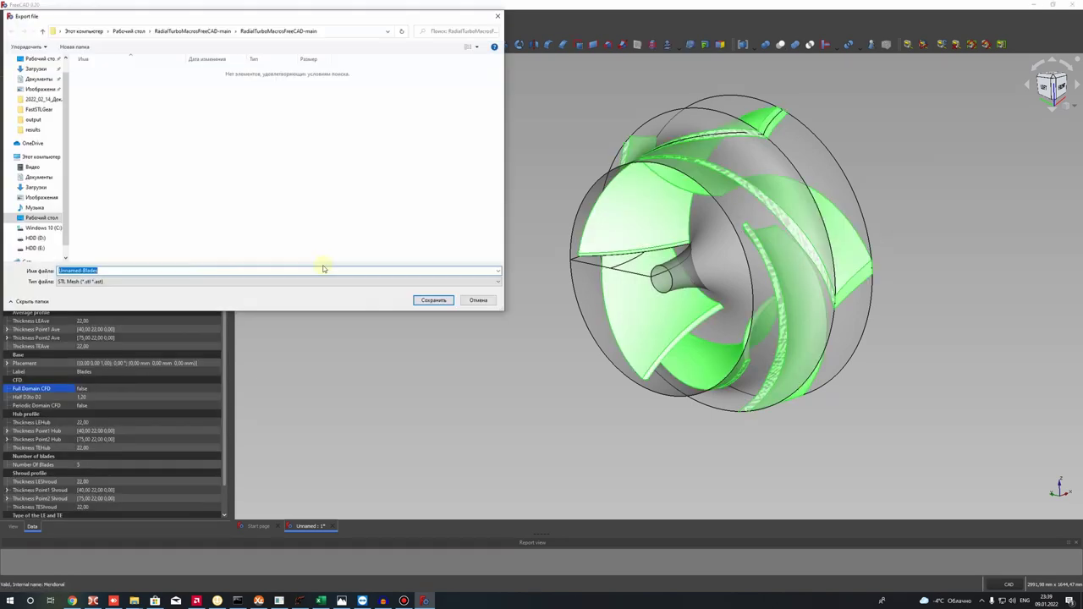
left_click(118, 281)
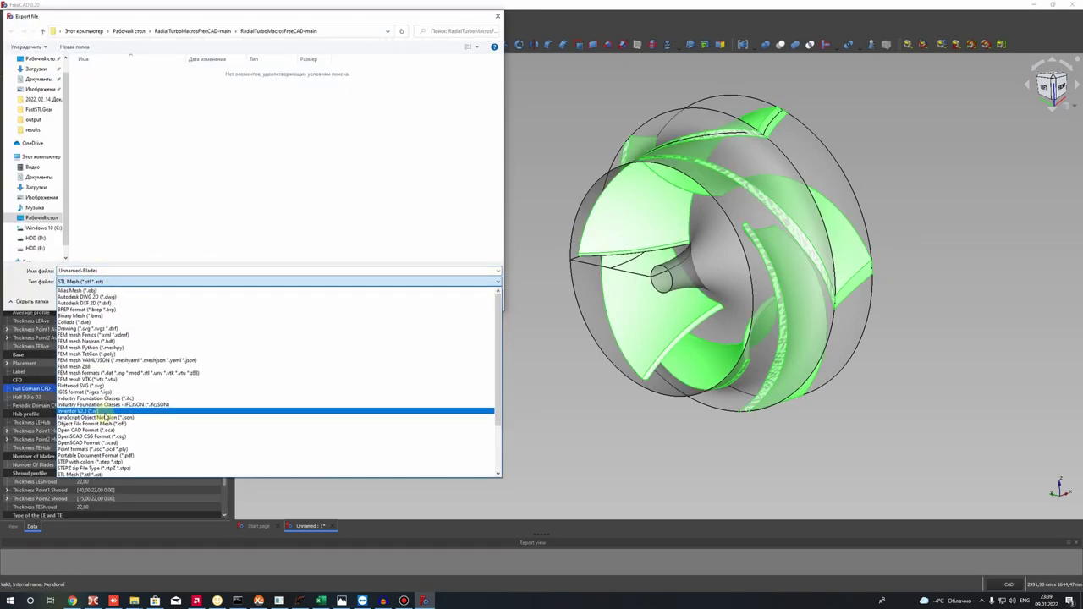
scroll(105, 415, "up", 1)
scroll(85, 396, "down", 1)
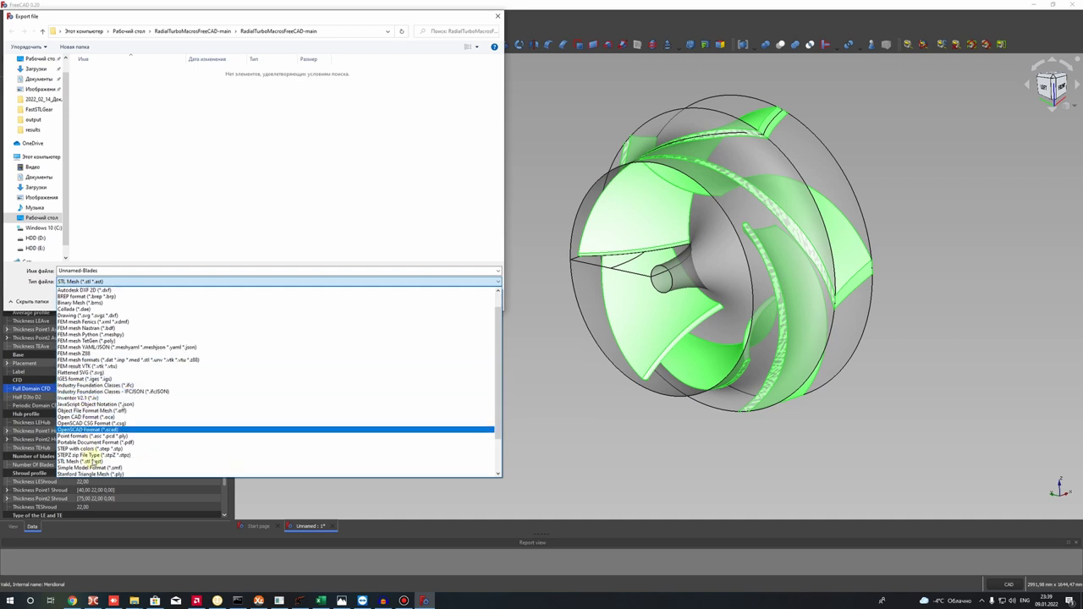
left_click(243, 213)
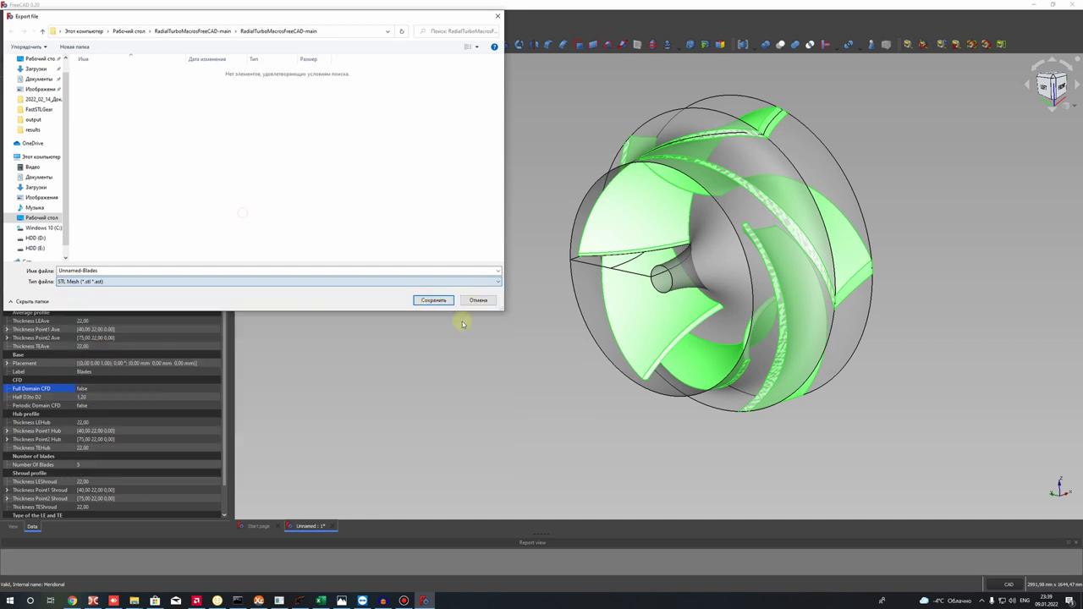
left_click(478, 300)
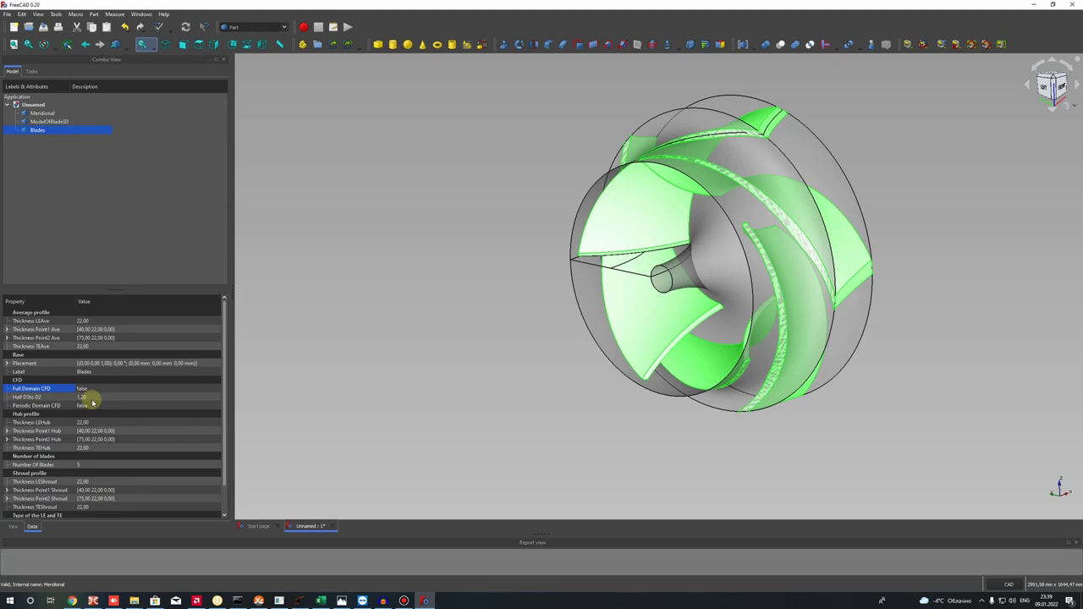
left_click(516, 251)
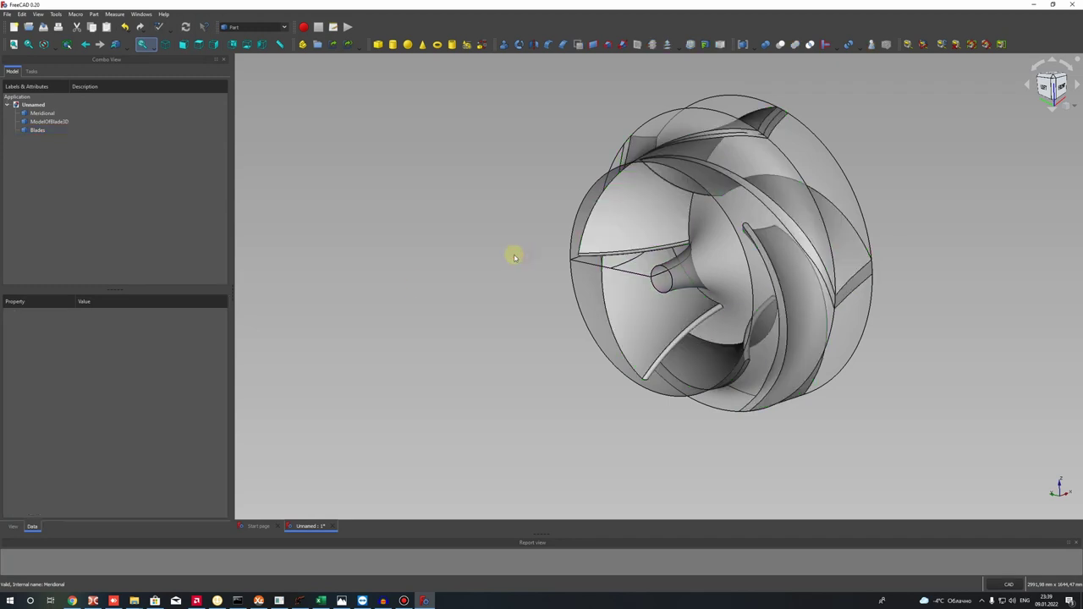
left_click(37, 131)
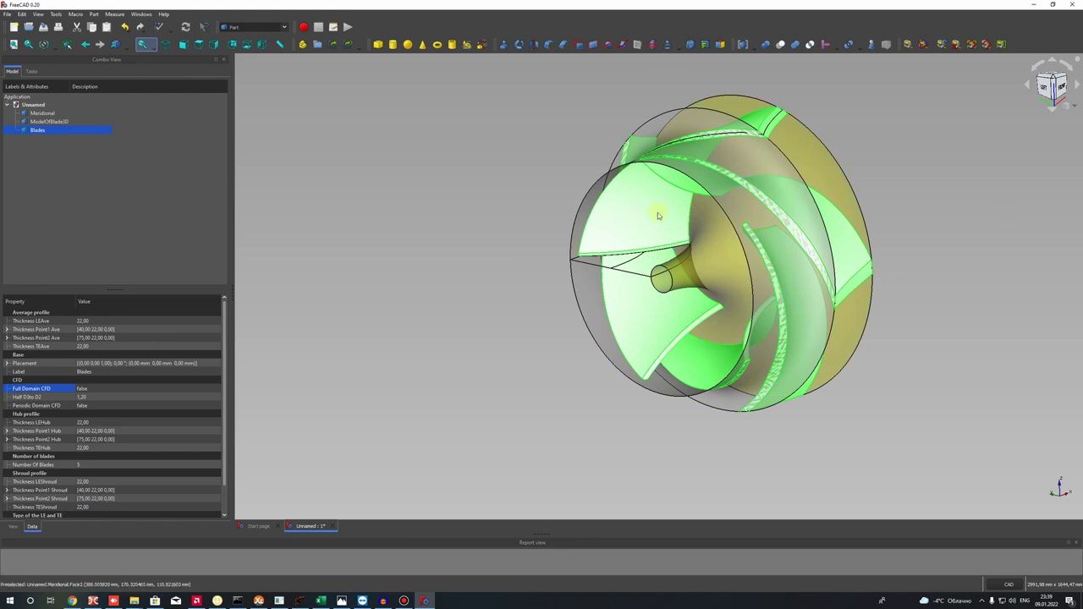
middle_click_drag(653, 212, 596, 224)
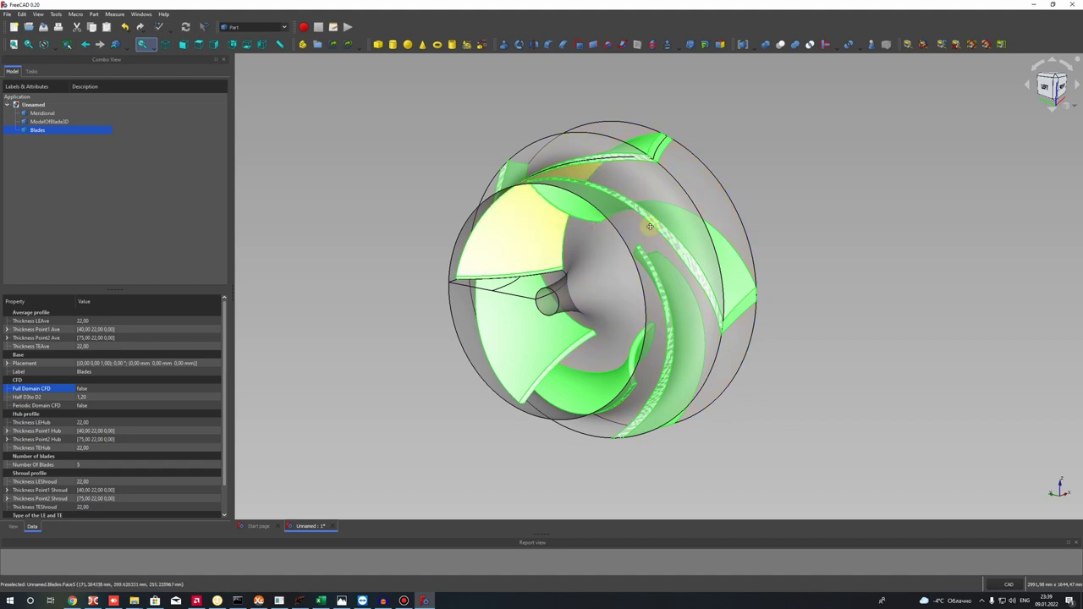
middle_click_drag(617, 188, 700, 184)
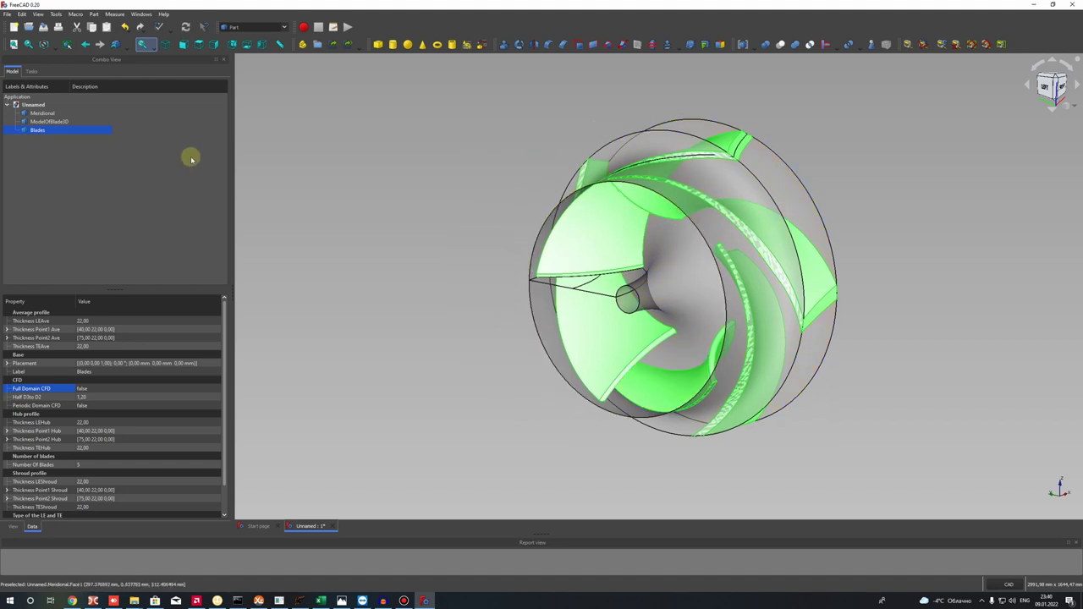